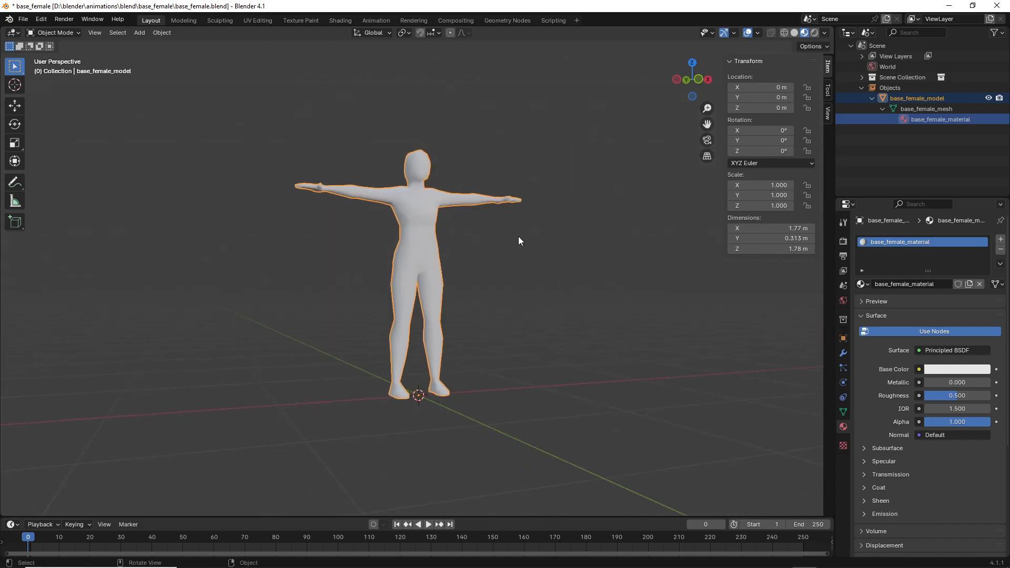
# Replace the open base_female file with a new General scene
pyautogui.scroll(3, 521, 231)
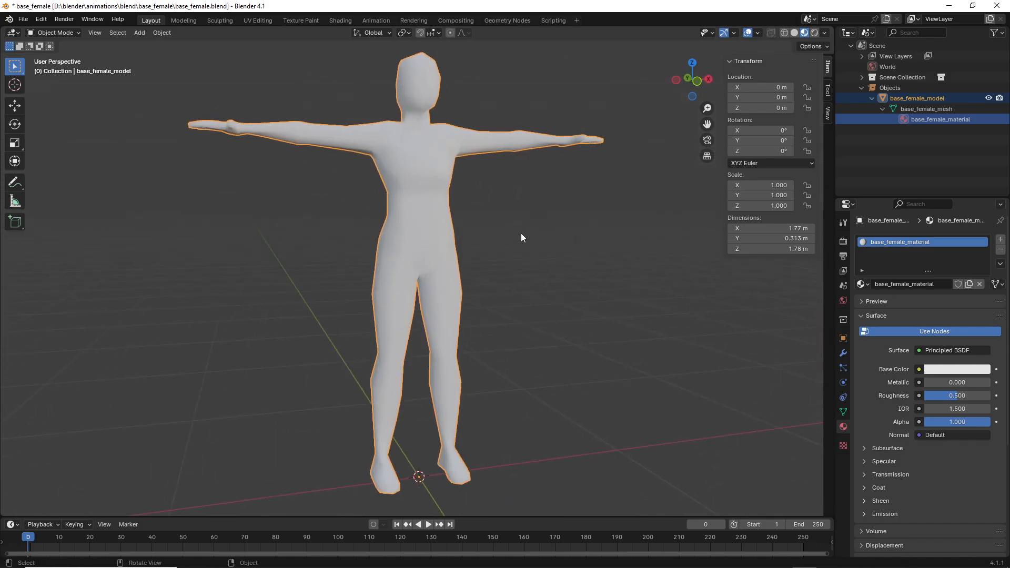
pyautogui.click(23, 19)
pyautogui.moveTo(41, 33)
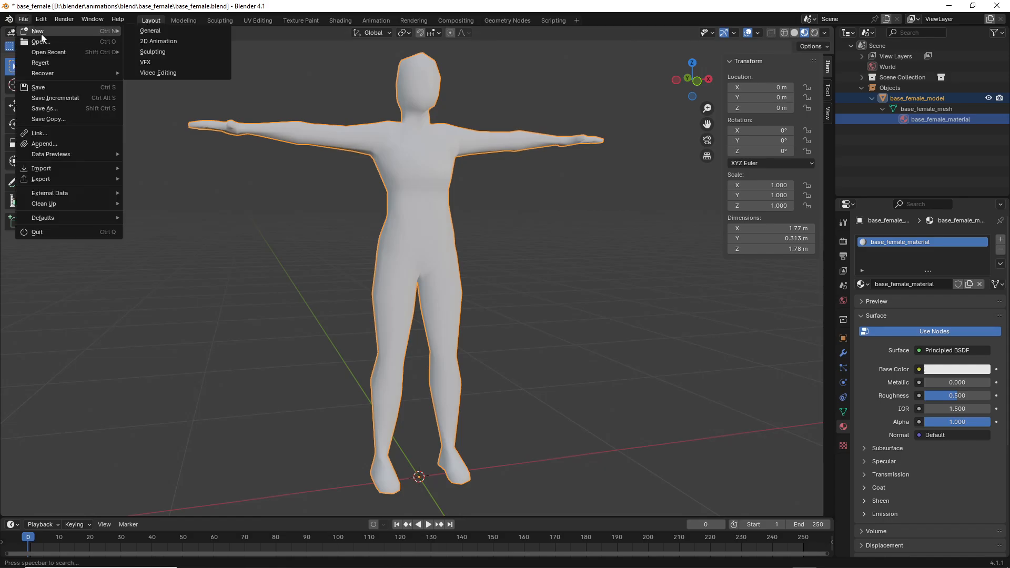
pyautogui.click(195, 30)
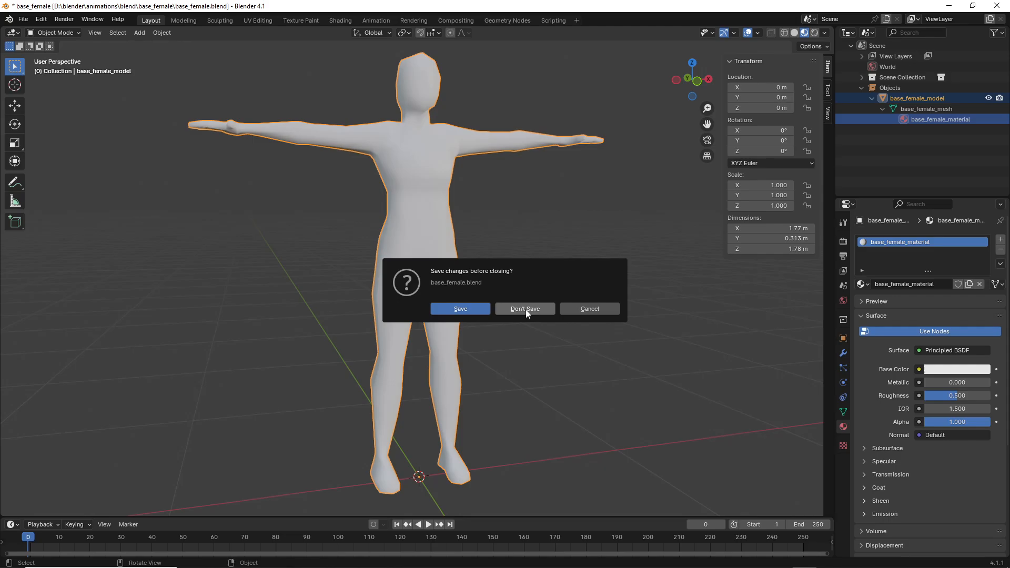
pyautogui.click(460, 309)
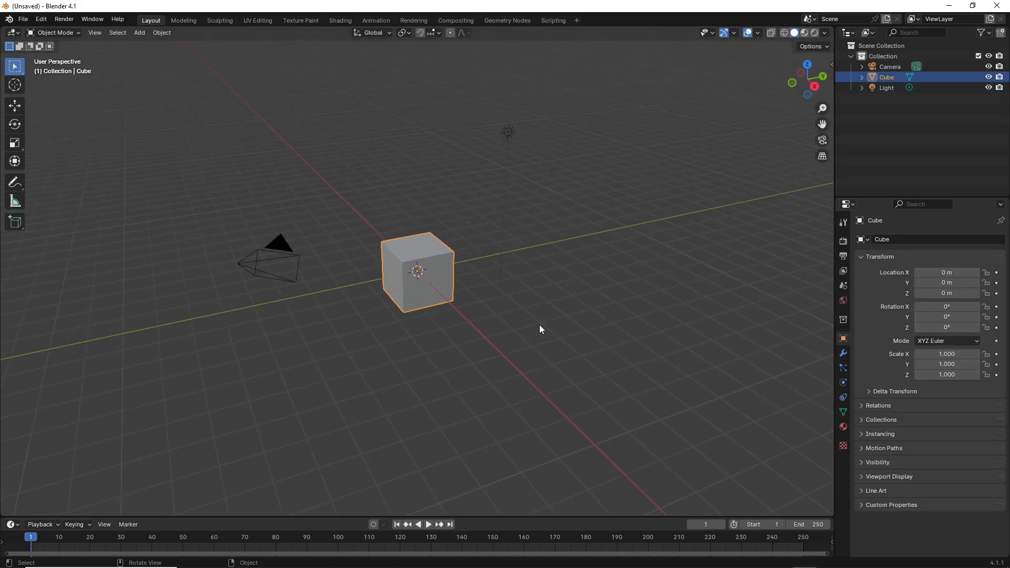
# Delete the default camera, cube and light from the new scene
pyautogui.click(887, 66)
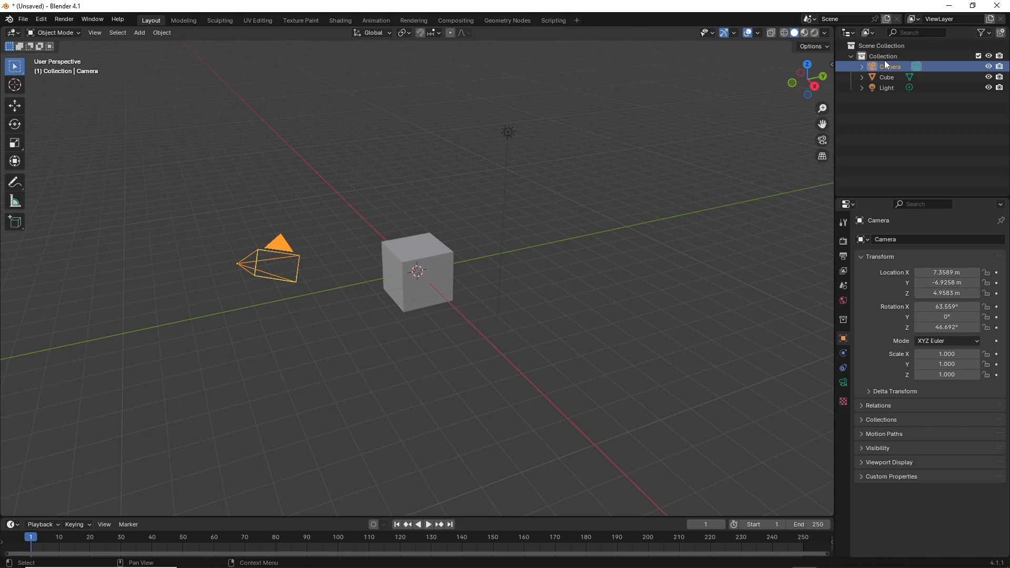
pyautogui.press('Delete')
pyautogui.click(887, 66)
pyautogui.press('Delete')
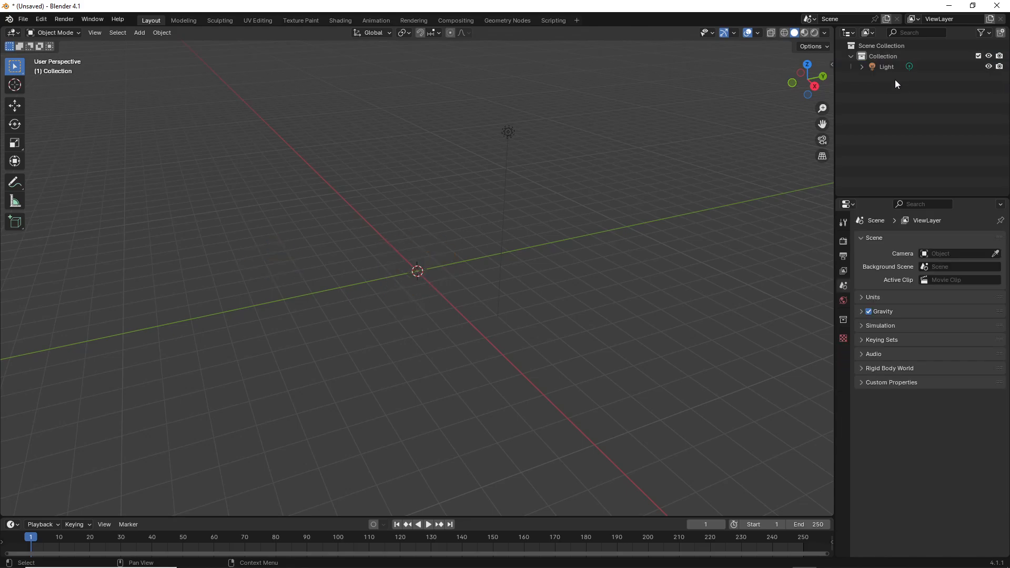
pyautogui.click(886, 67)
pyautogui.press('Delete')
# Import base_female_idle.fbx from D:\blender\animations\fbx\base_female with the default FBX import settings
pyautogui.moveTo(474, 314); pyautogui.dragTo(533, 306, button='middle')
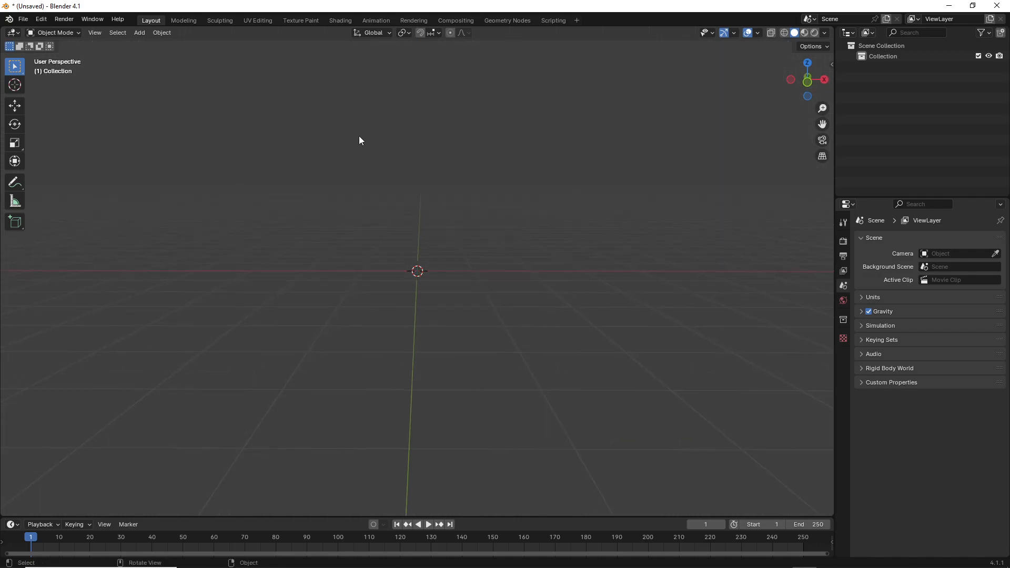
pyautogui.click(24, 20)
pyautogui.moveTo(77, 167)
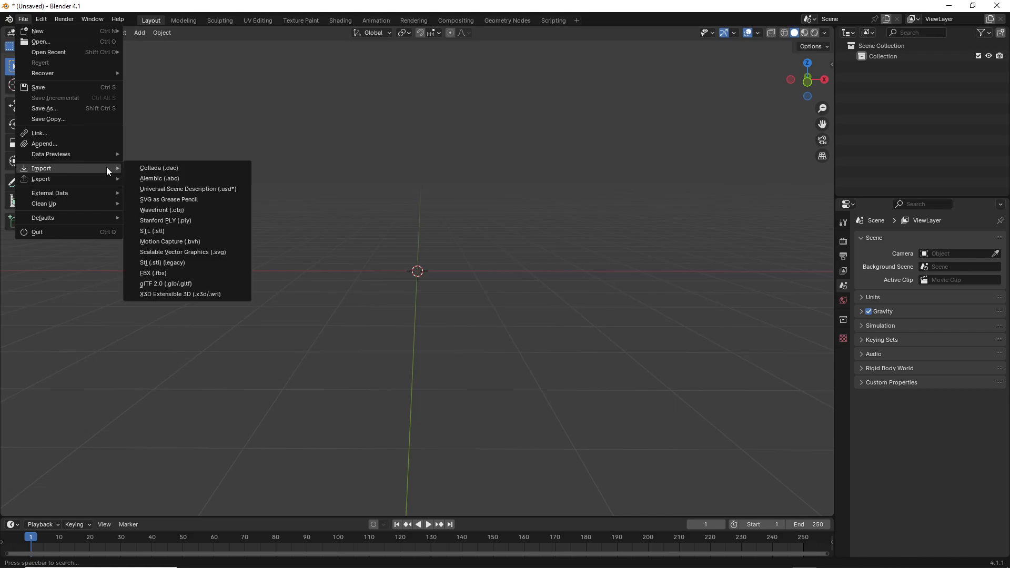
pyautogui.click(175, 273)
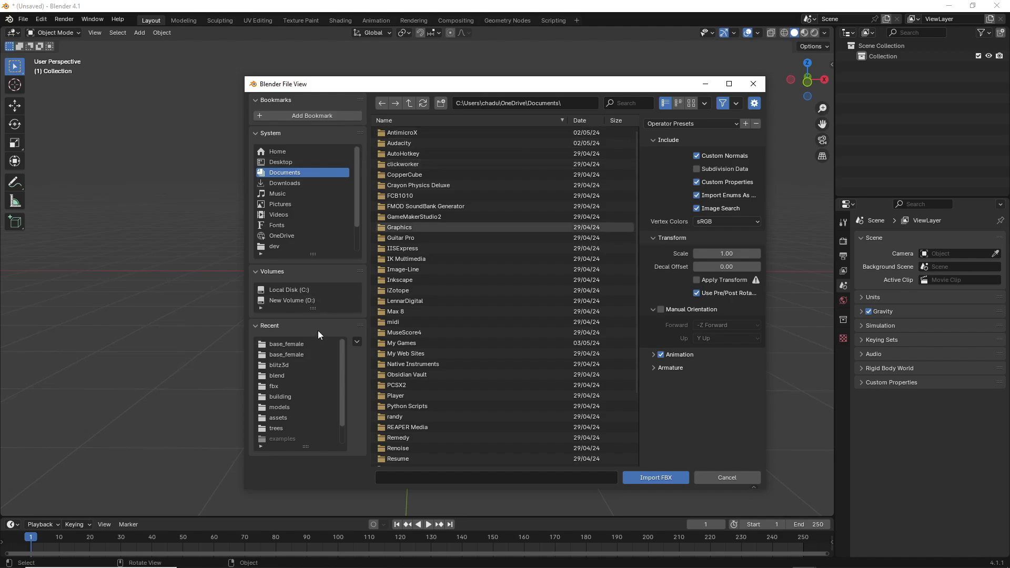
pyautogui.click(299, 355)
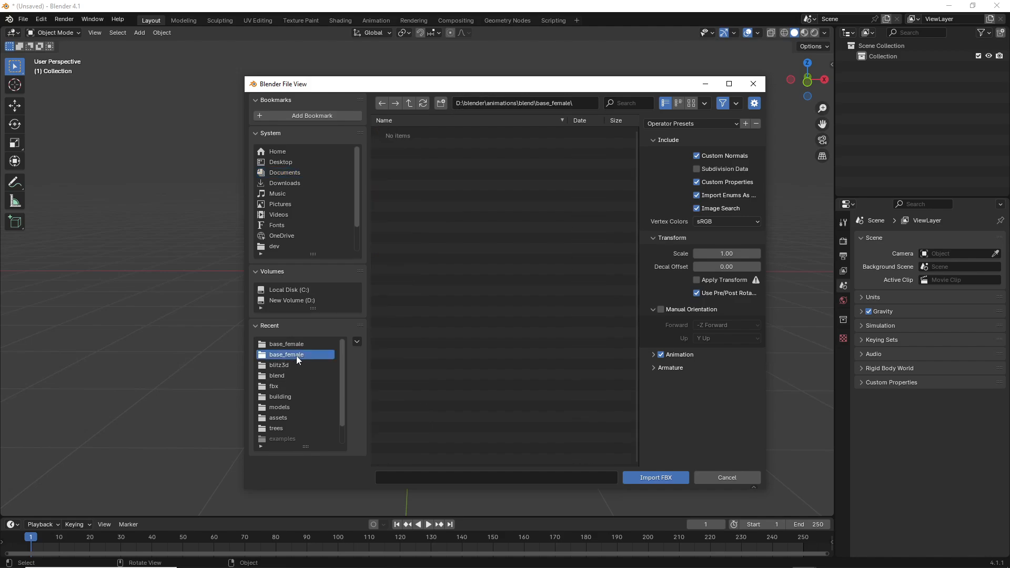
pyautogui.click(298, 346)
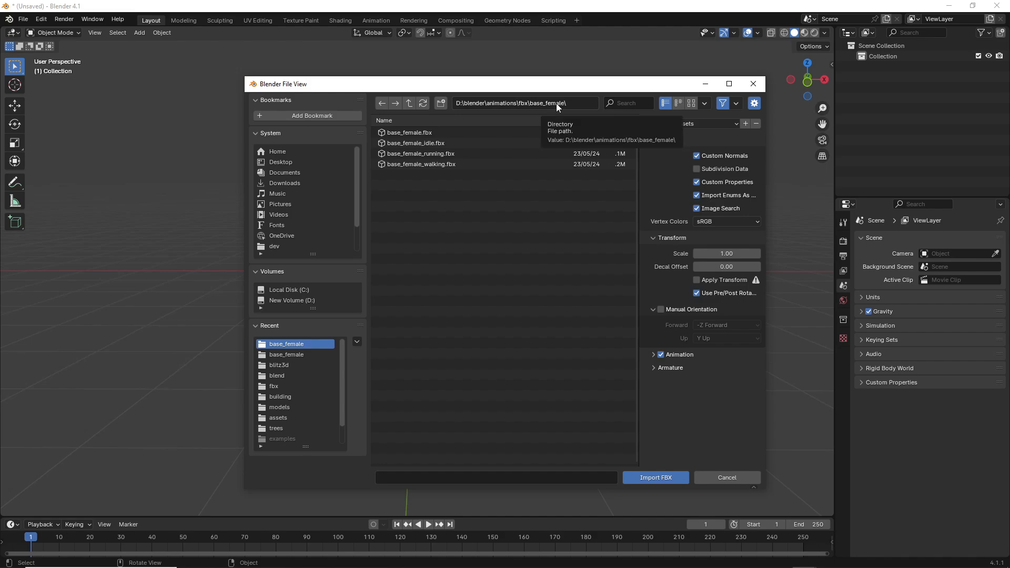
pyautogui.doubleClick(421, 142)
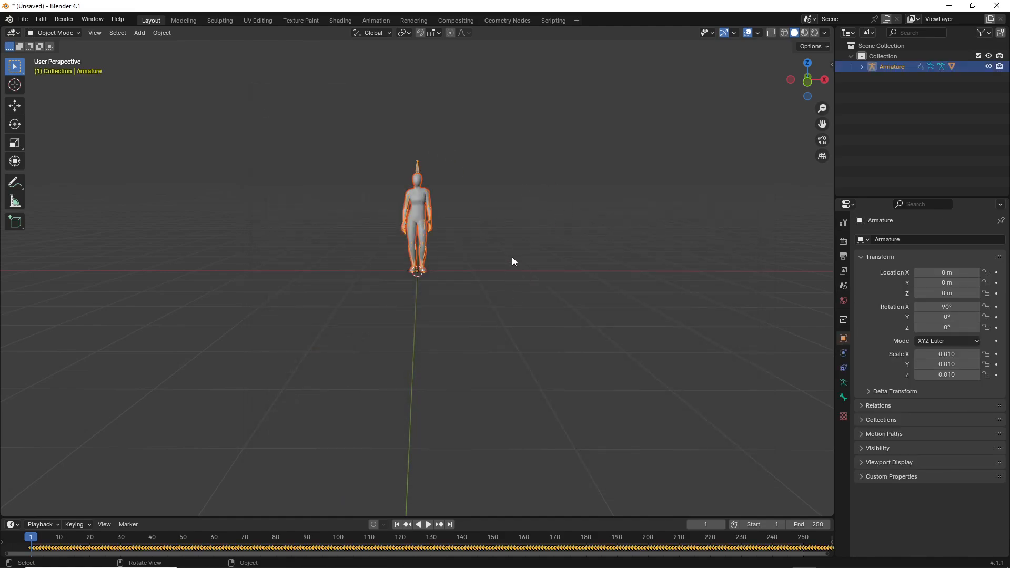
# Examine the imported character and the hierarchy under its Armature, including the contents of base_female_model
pyautogui.scroll(6, 513, 261)
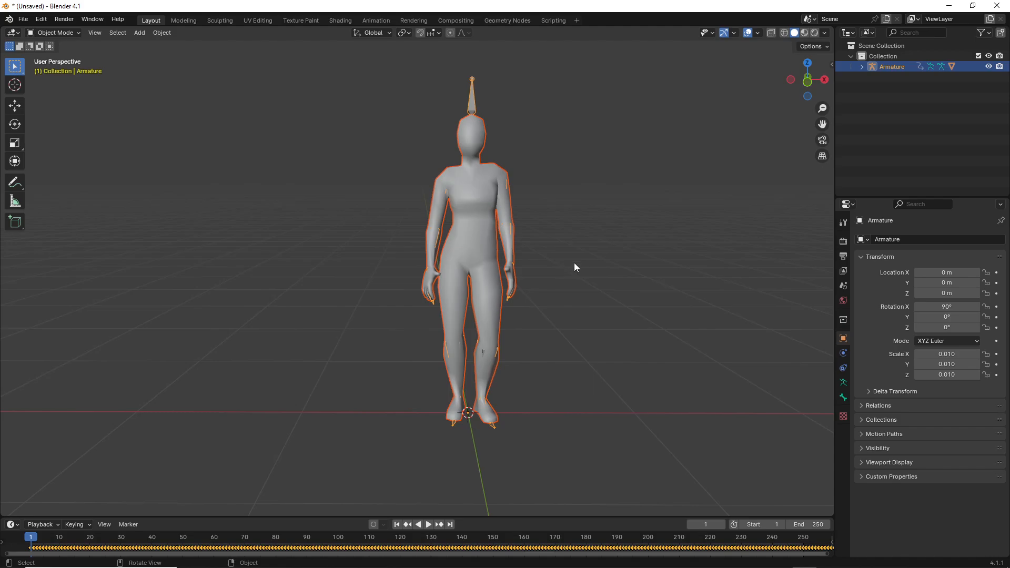
pyautogui.moveTo(574, 266); pyautogui.dragTo(551, 275, button='middle')
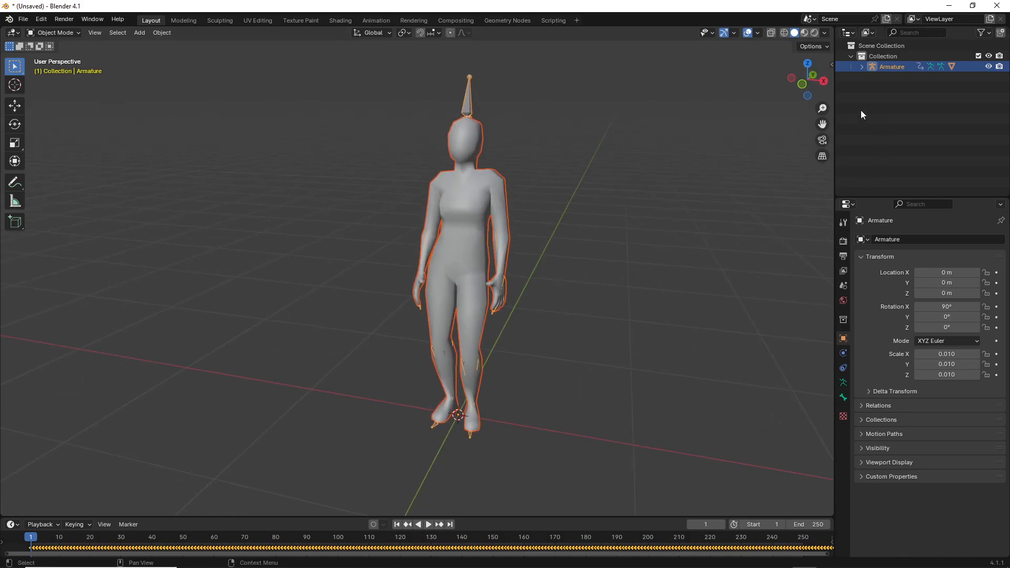
pyautogui.click(861, 67)
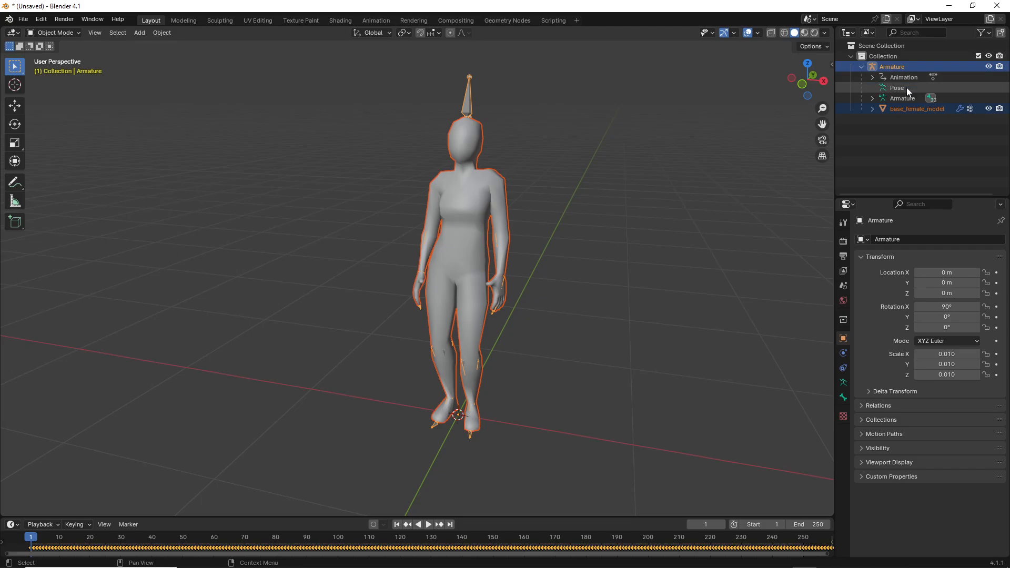
pyautogui.click(872, 109)
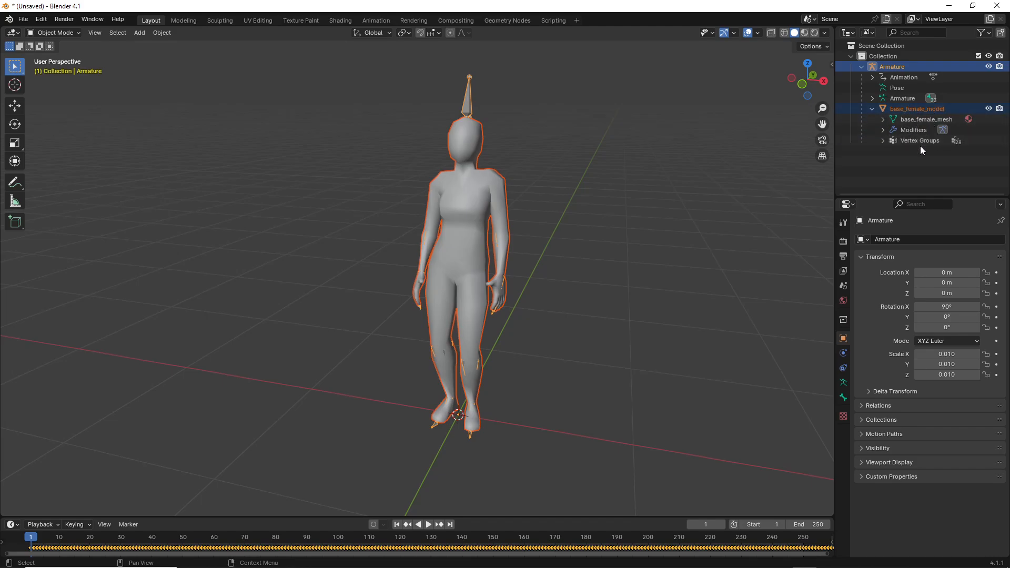
pyautogui.click(872, 109)
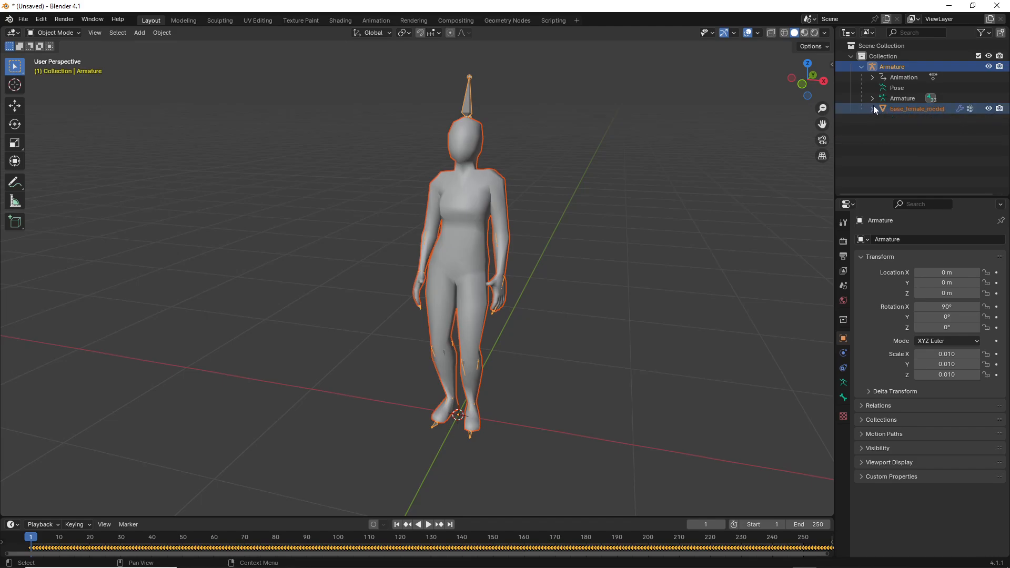
pyautogui.moveTo(513, 274); pyautogui.dragTo(587, 251, button='middle')
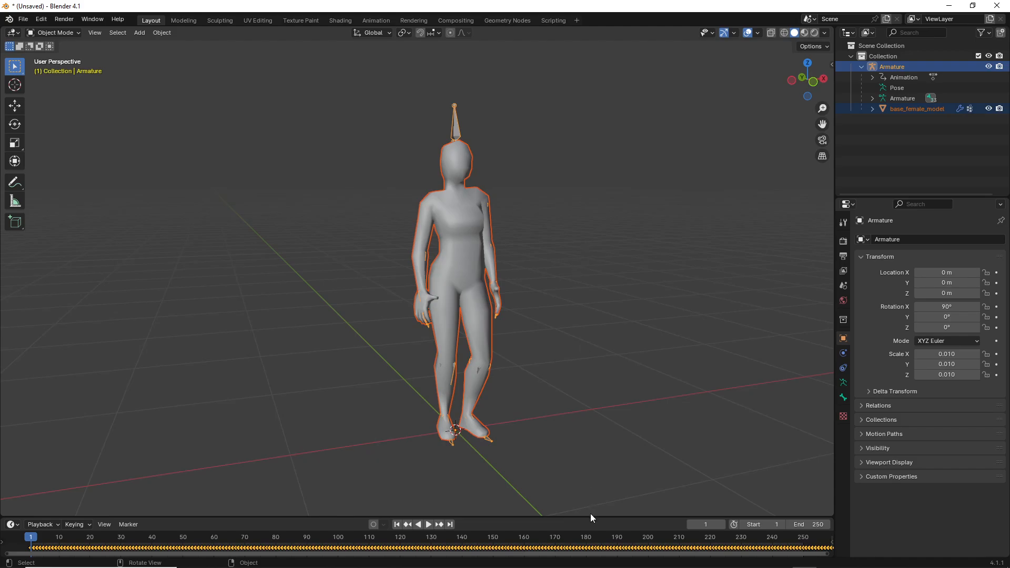
# Switch to the Animation workspace and frame the character in both viewports
pyautogui.moveTo(591, 518); pyautogui.dragTo(589, 500)
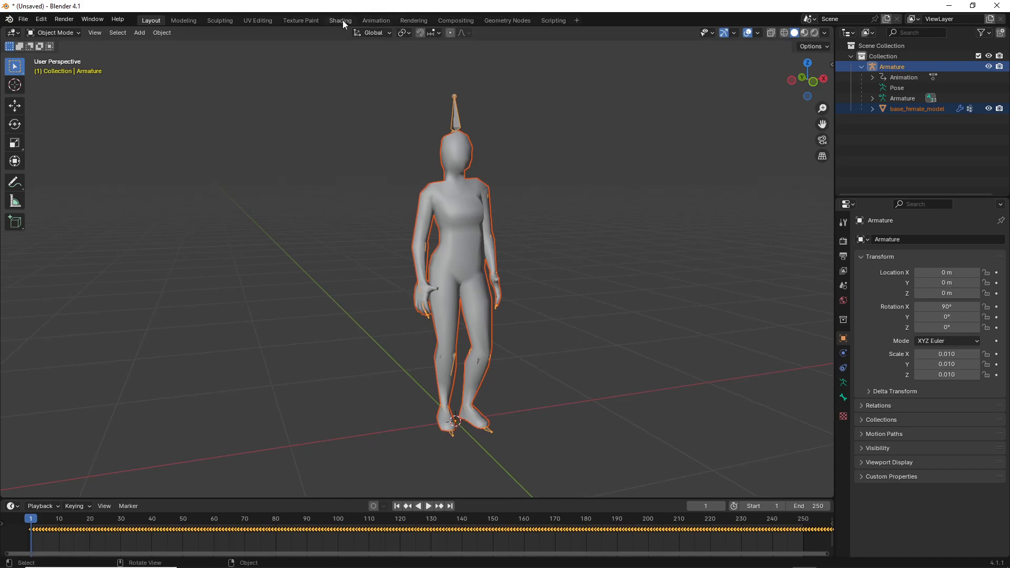
pyautogui.click(380, 21)
pyautogui.scroll(8, 528, 309)
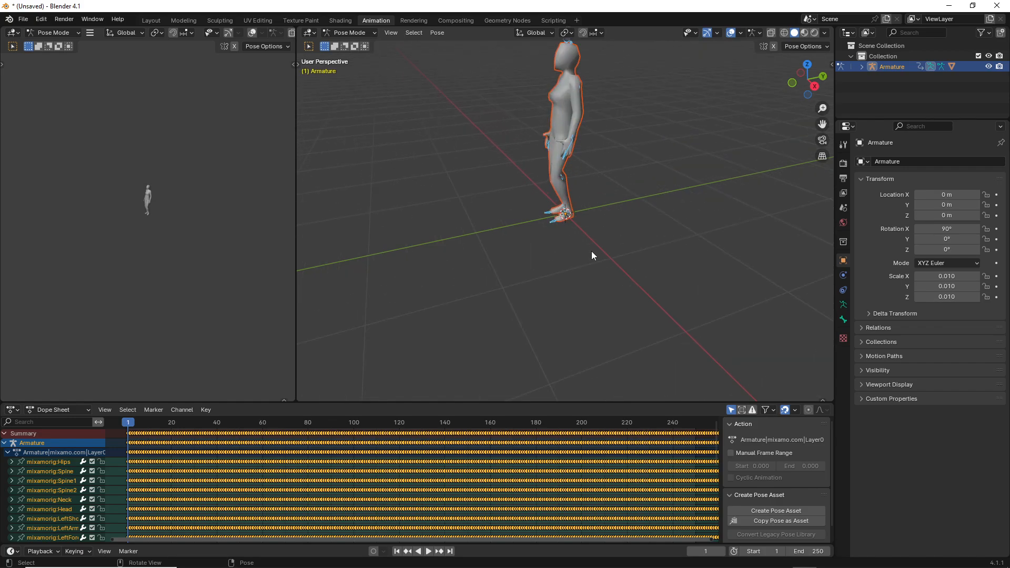
pyautogui.keyDown('shift'); pyautogui.moveTo(653, 175); pyautogui.dragTo(620, 231, button='middle'); pyautogui.keyUp('shift')
pyautogui.scroll(9, 147, 229)
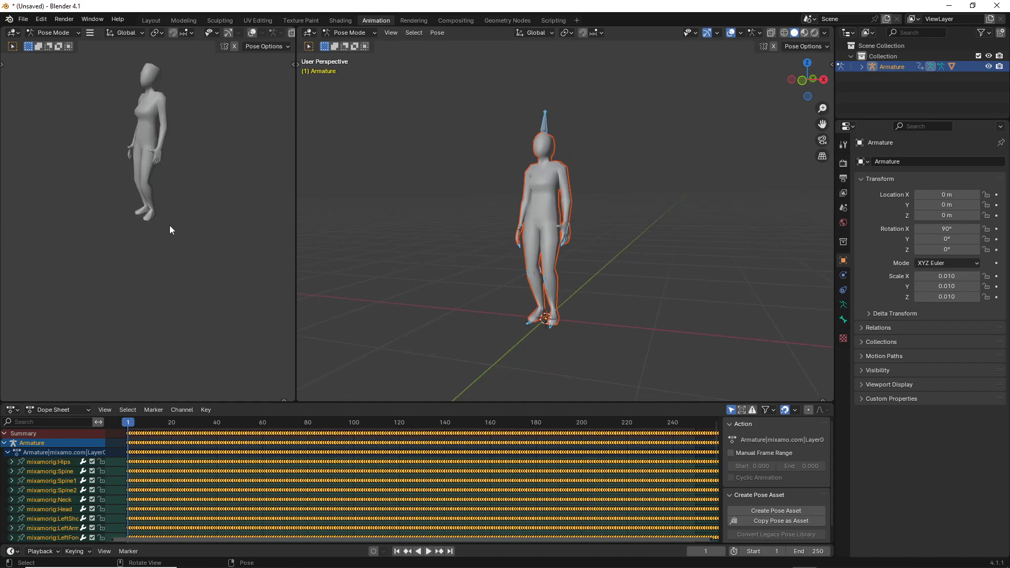
pyautogui.keyDown('shift'); pyautogui.moveTo(210, 150); pyautogui.dragTo(213, 198, button='middle'); pyautogui.keyUp('shift')
pyautogui.scroll(5, 228, 222)
pyautogui.scroll(-2, 219, 192)
pyautogui.scroll(2, 213, 198)
pyautogui.scroll(-1, 220, 198)
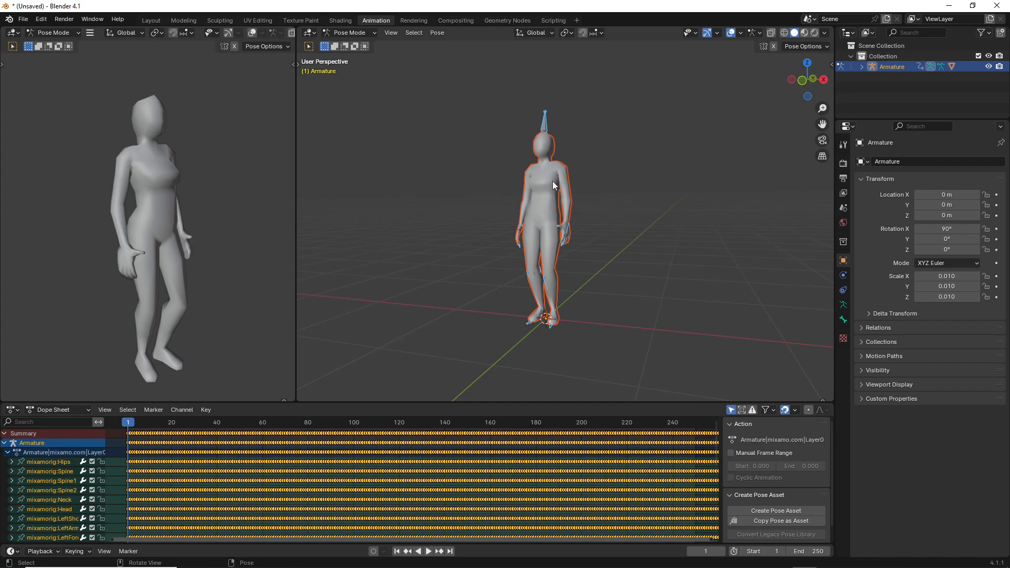
pyautogui.scroll(3, 668, 271)
pyautogui.scroll(-3, 651, 230)
pyautogui.scroll(2, 656, 239)
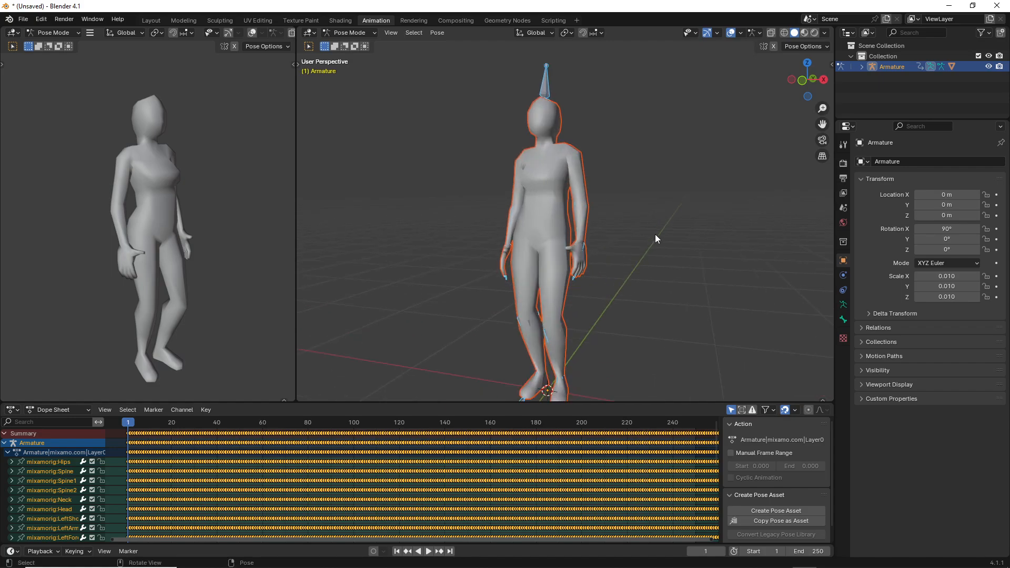
pyautogui.keyDown('shift'); pyautogui.moveTo(655, 234); pyautogui.dragTo(674, 226, button='middle'); pyautogui.keyUp('shift')
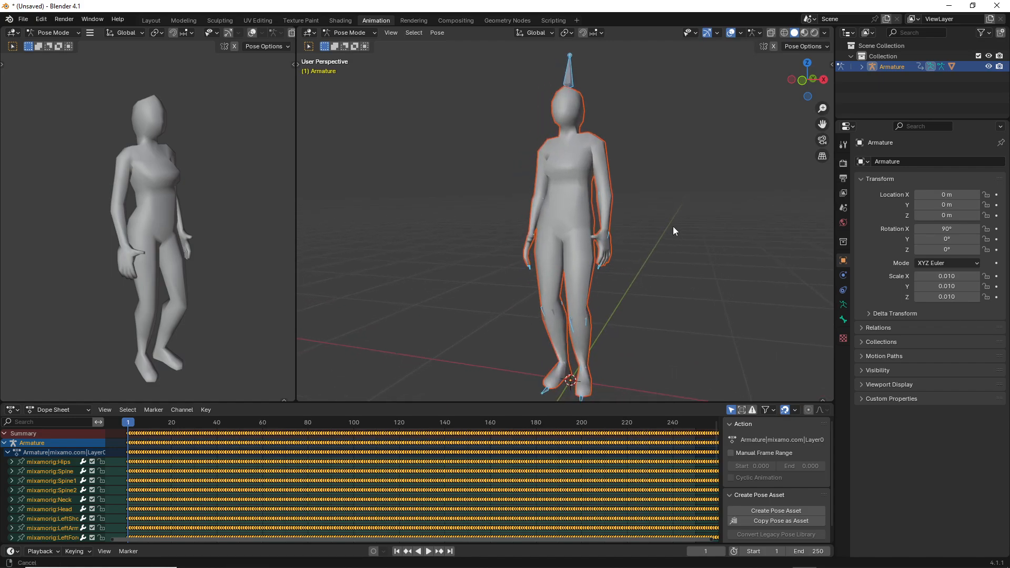
# Deselect all bones of the armature and enlarge the Dope Sheet area while keeping the whole character in view
pyautogui.click(637, 224)
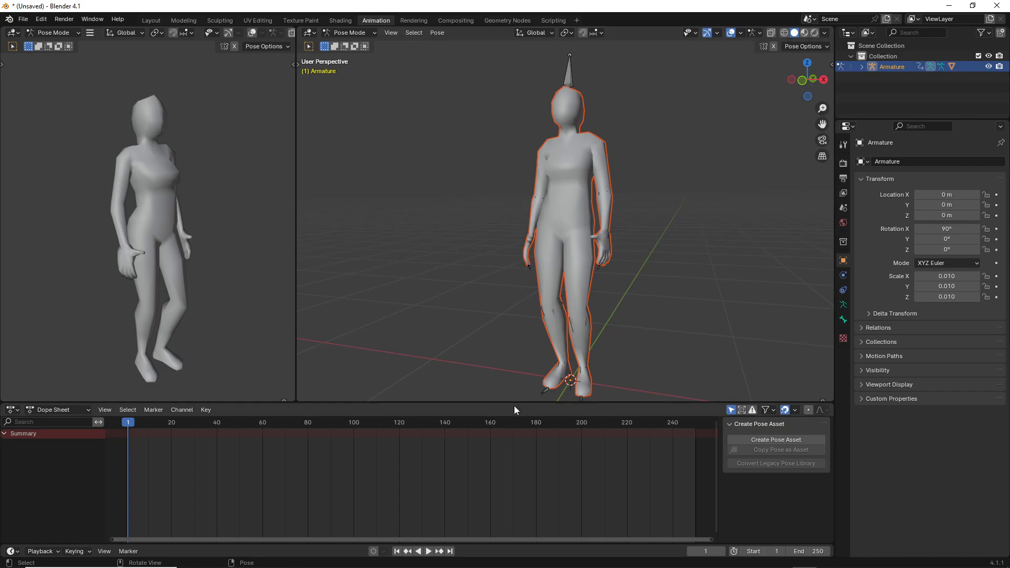
pyautogui.moveTo(515, 403); pyautogui.dragTo(521, 327)
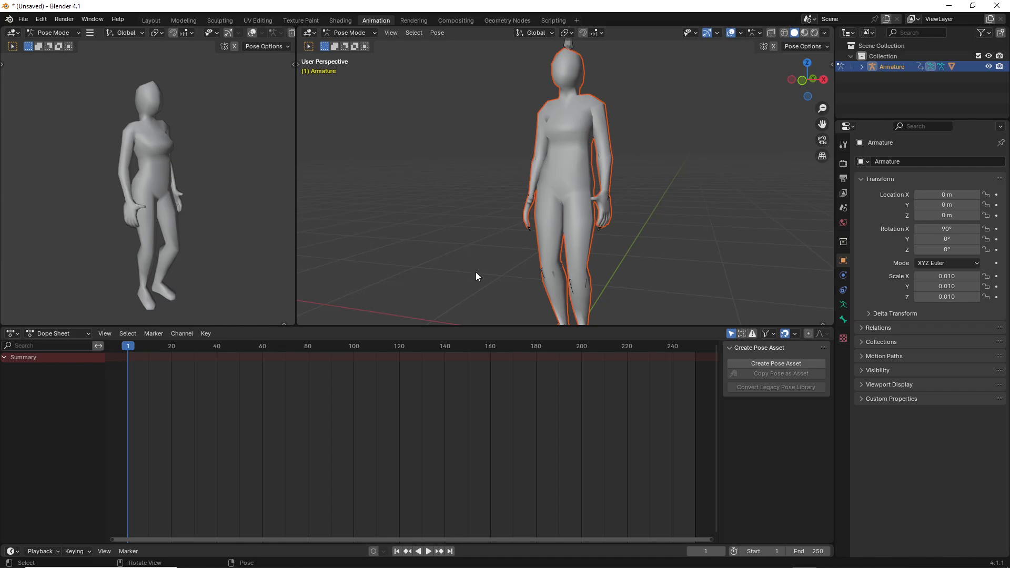
pyautogui.moveTo(478, 328)
pyautogui.mouseDown()
pyautogui.moveTo(481, 359)
pyautogui.moveTo(484, 341)
pyautogui.mouseUp()
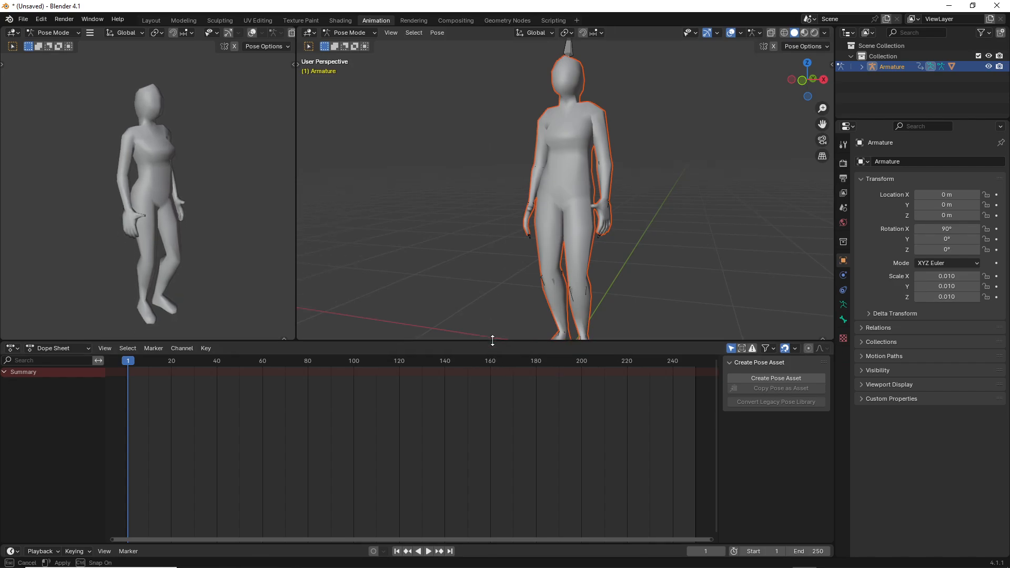
pyautogui.scroll(-2, 548, 293)
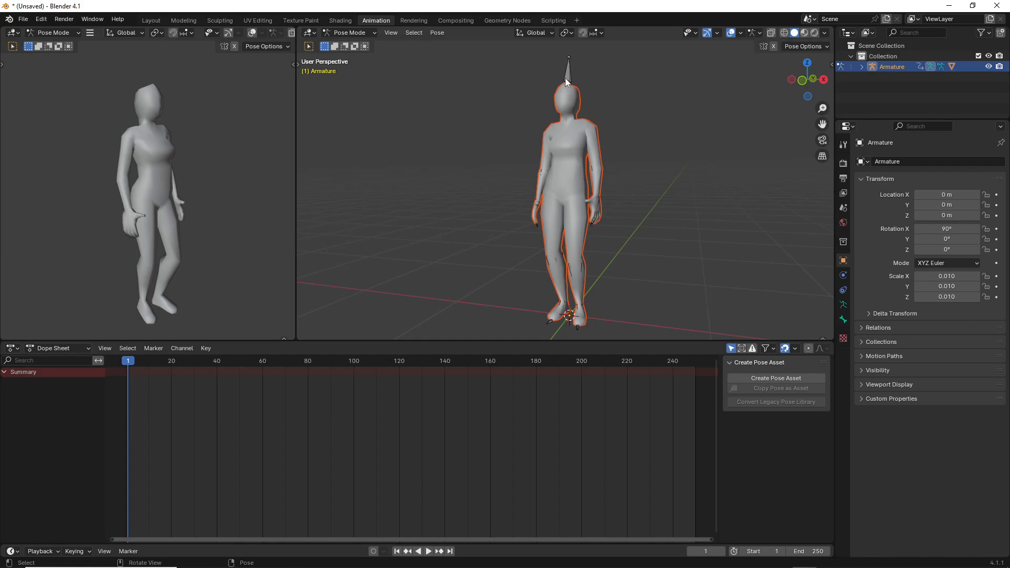
# Expand the Armature object's hierarchy and select its armature data
pyautogui.click(891, 67)
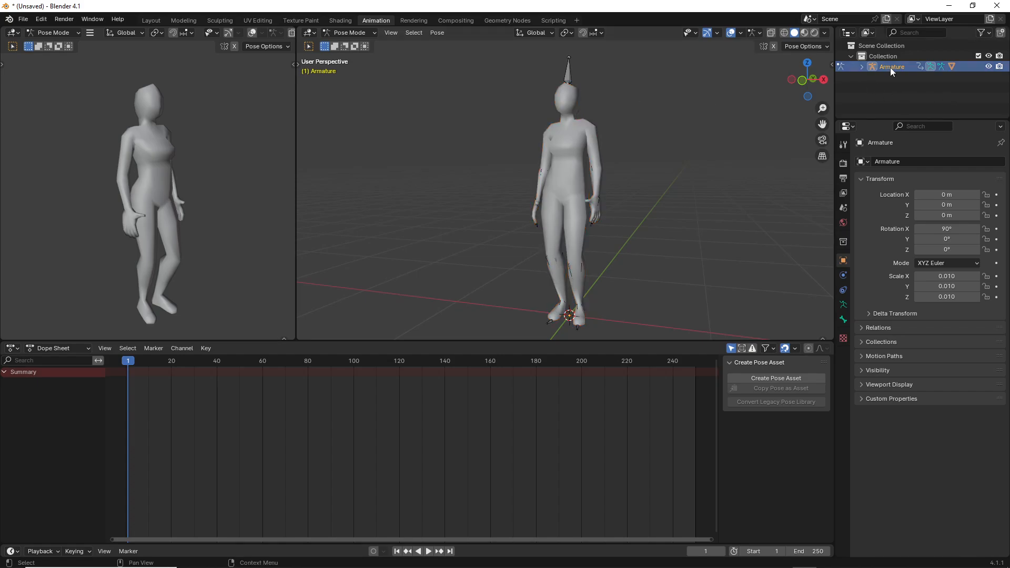
pyautogui.click(861, 65)
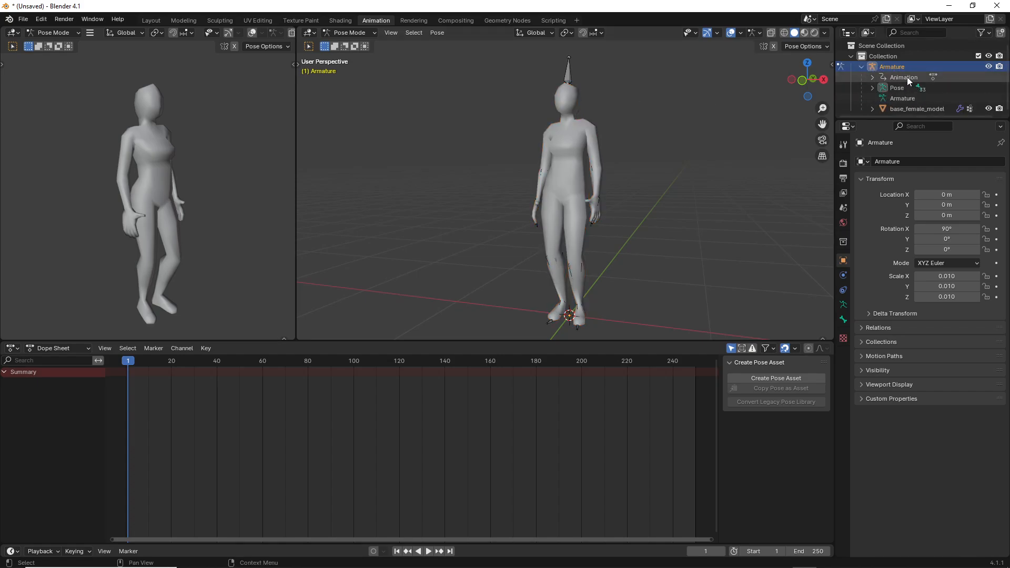
pyautogui.click(907, 77)
pyautogui.click(905, 98)
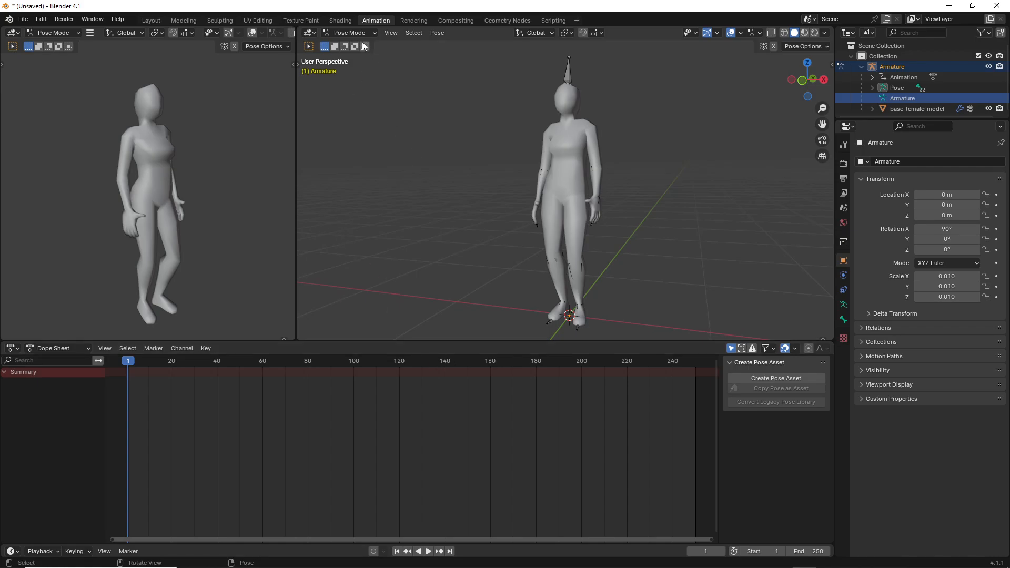
# Select the head bone and then the right shoulder bone in Pose Mode to view each bone's keyframes
pyautogui.click(565, 95)
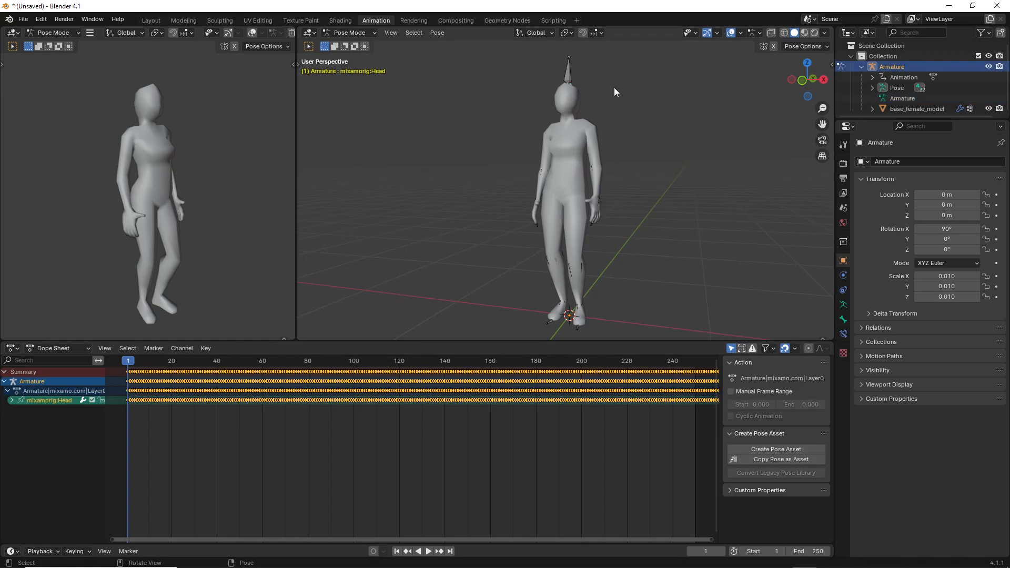
pyautogui.click(610, 142)
pyautogui.click(560, 125)
# Examine the full frame range of the right shoulder bone's keyframes in the Dope Sheet
pyautogui.scroll(-5, 627, 389)
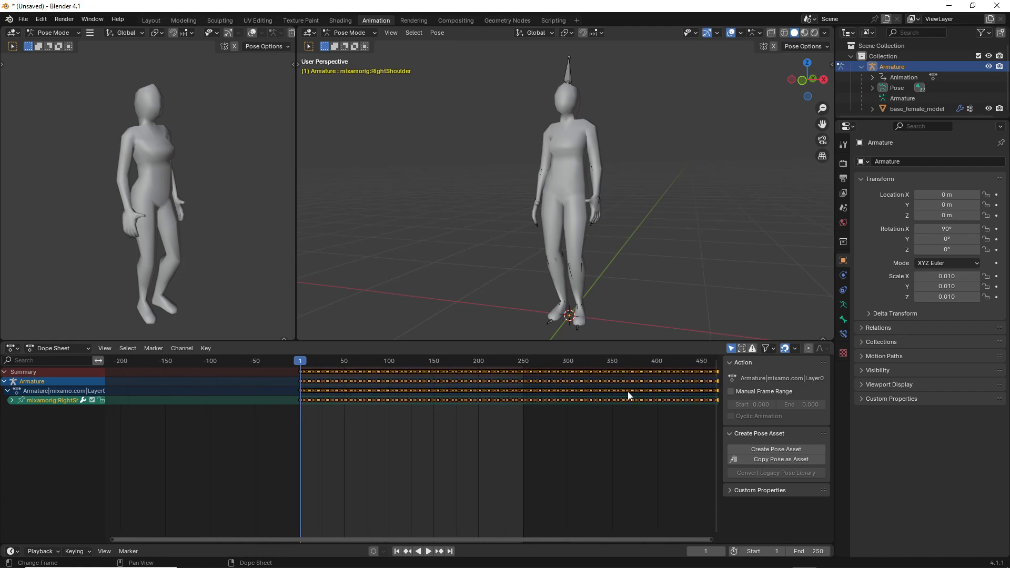
pyautogui.scroll(-4, 623, 395)
pyautogui.moveTo(617, 411); pyautogui.dragTo(512, 415, button='middle')
pyautogui.scroll(3, 524, 407)
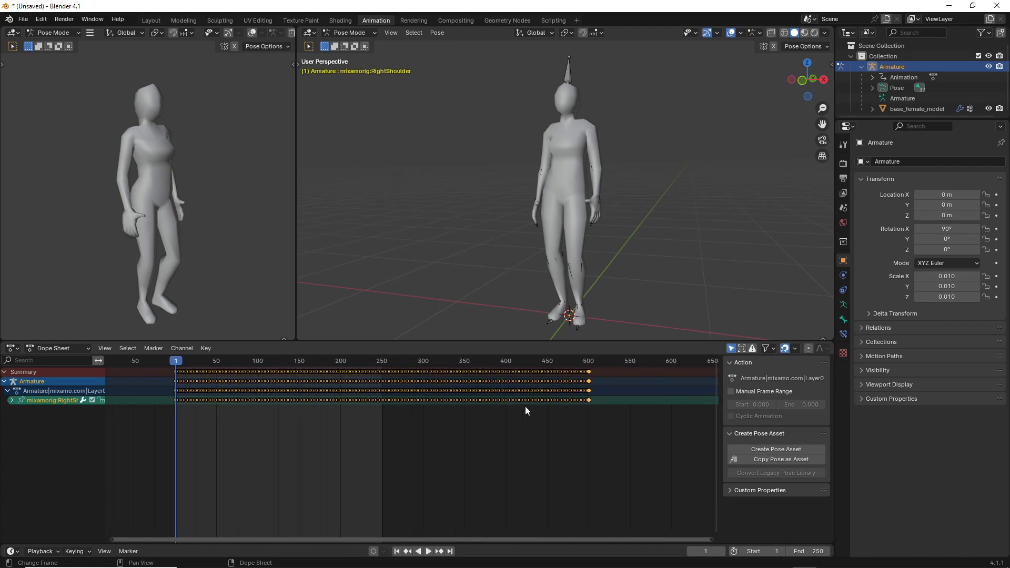
pyautogui.scroll(4, 349, 409)
pyautogui.scroll(-8, 363, 410)
pyautogui.scroll(8, 372, 410)
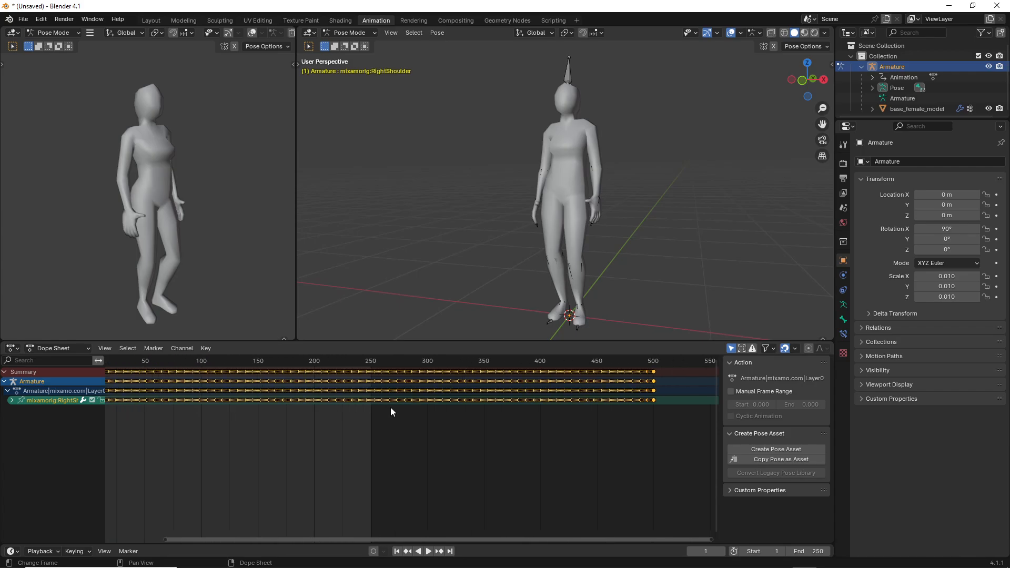
# Compare the extent of the right shoulder bone's keyframes with the scene's playback range in the Dope Sheet
pyautogui.scroll(-3, 391, 409)
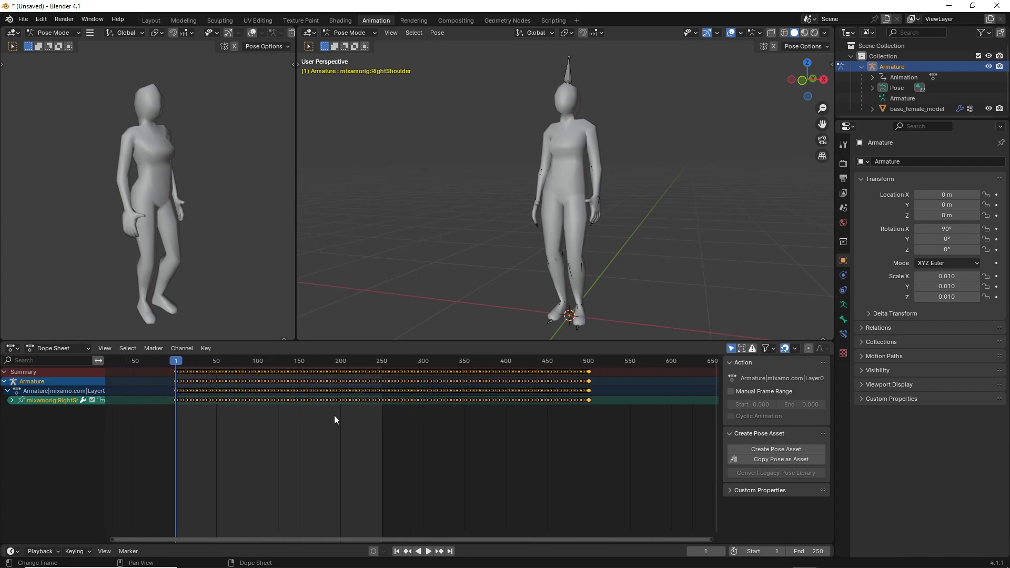
pyautogui.moveTo(334, 415); pyautogui.dragTo(415, 457, button='middle')
pyautogui.moveTo(473, 305); pyautogui.dragTo(487, 255, button='middle')
pyautogui.moveTo(439, 436)
pyautogui.mouseDown(button='middle')
pyautogui.moveTo(330, 427)
pyautogui.moveTo(449, 428)
pyautogui.moveTo(437, 416)
pyautogui.mouseUp(button='middle')
pyautogui.scroll(3, 437, 417)
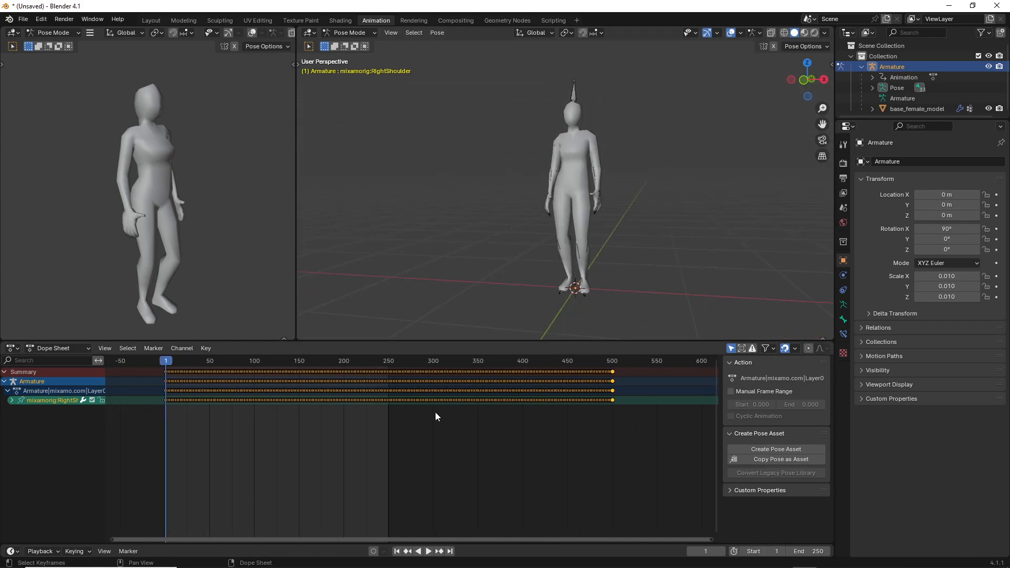
pyautogui.scroll(-5, 445, 412)
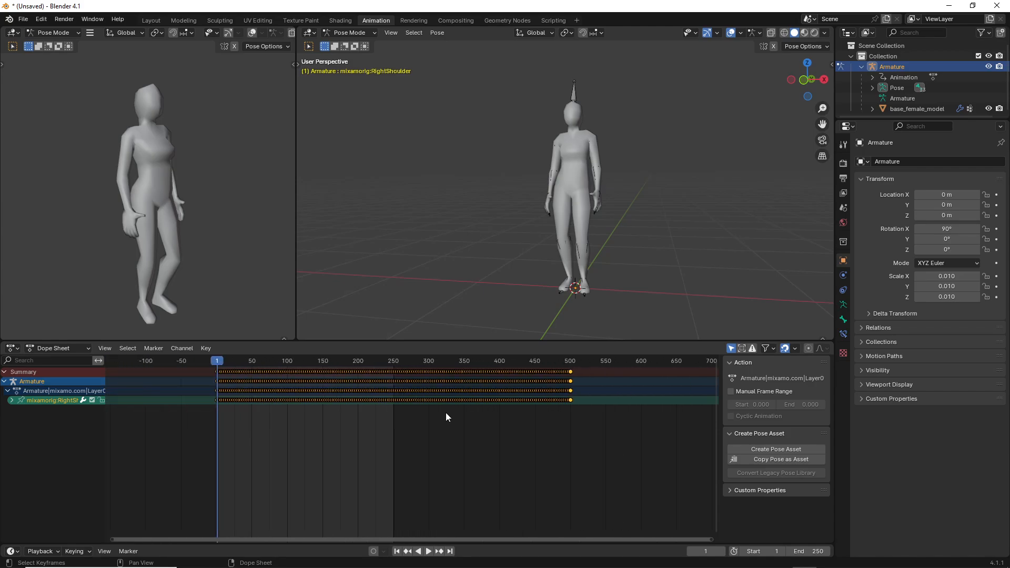
pyautogui.scroll(3, 448, 404)
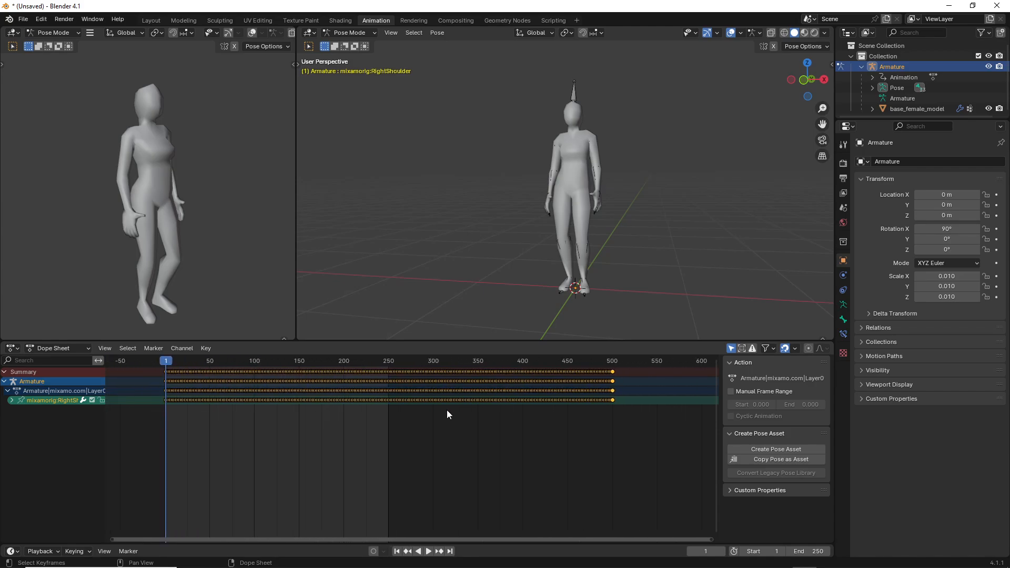
pyautogui.scroll(1, 448, 408)
pyautogui.scroll(-2, 450, 422)
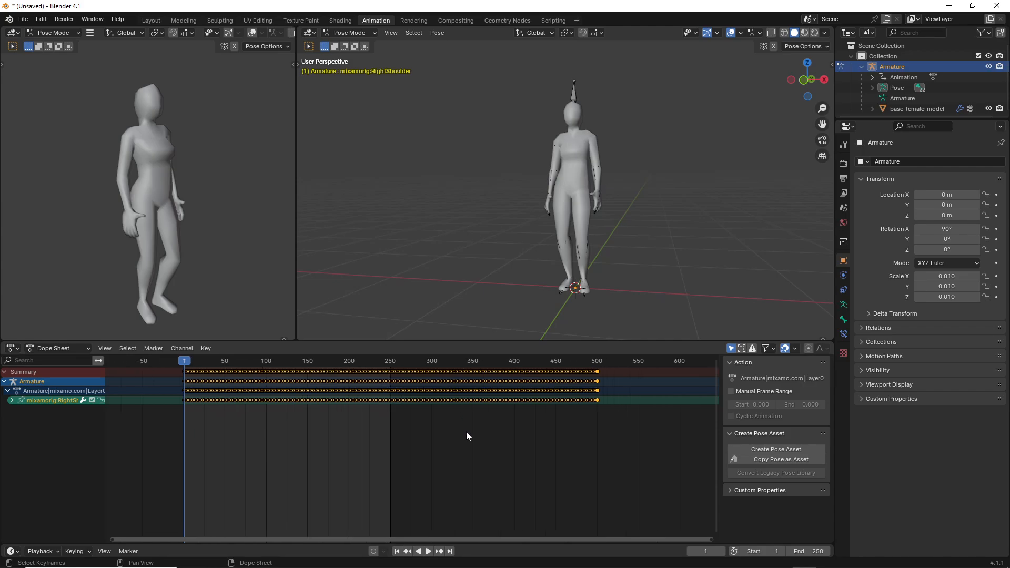
# Move the playhead to frame 500 at the end of the right shoulder bone's keyframes
pyautogui.moveTo(193, 356); pyautogui.dragTo(602, 398)
pyautogui.scroll(3, 630, 397)
pyautogui.scroll(1, 630, 397)
pyautogui.moveTo(554, 427); pyautogui.dragTo(244, 469, button='middle')
pyautogui.scroll(11, 536, 444)
pyautogui.scroll(3, 533, 436)
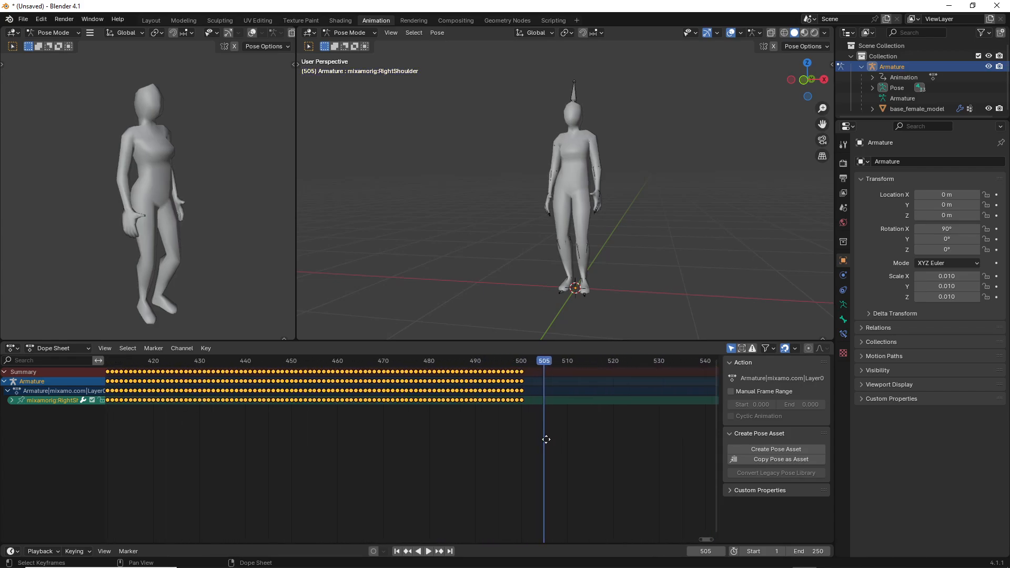
pyautogui.moveTo(545, 440); pyautogui.dragTo(464, 435, button='middle')
pyautogui.moveTo(466, 363); pyautogui.dragTo(440, 369)
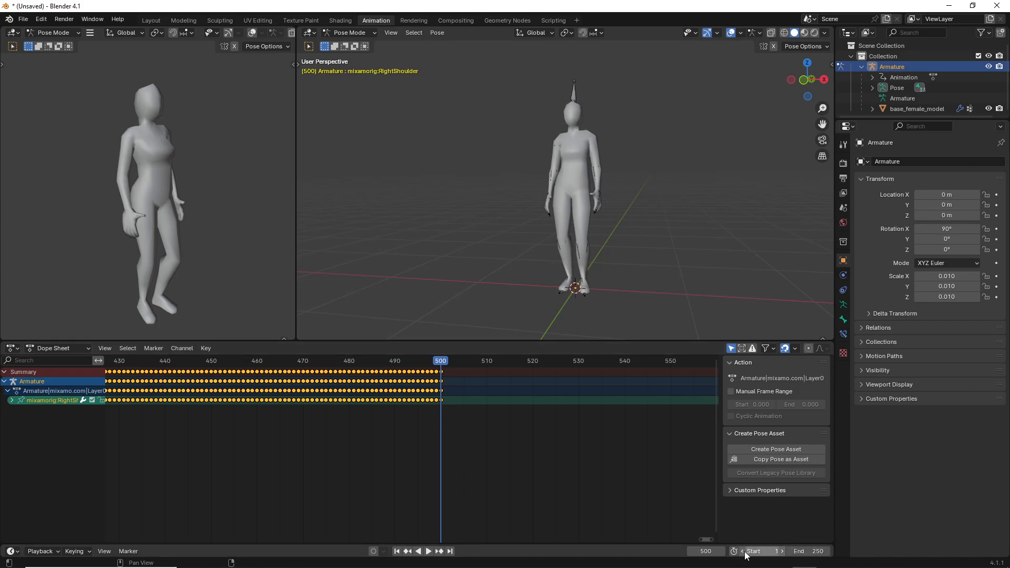
# Set the scene's end frame to 500
pyautogui.click(803, 552)
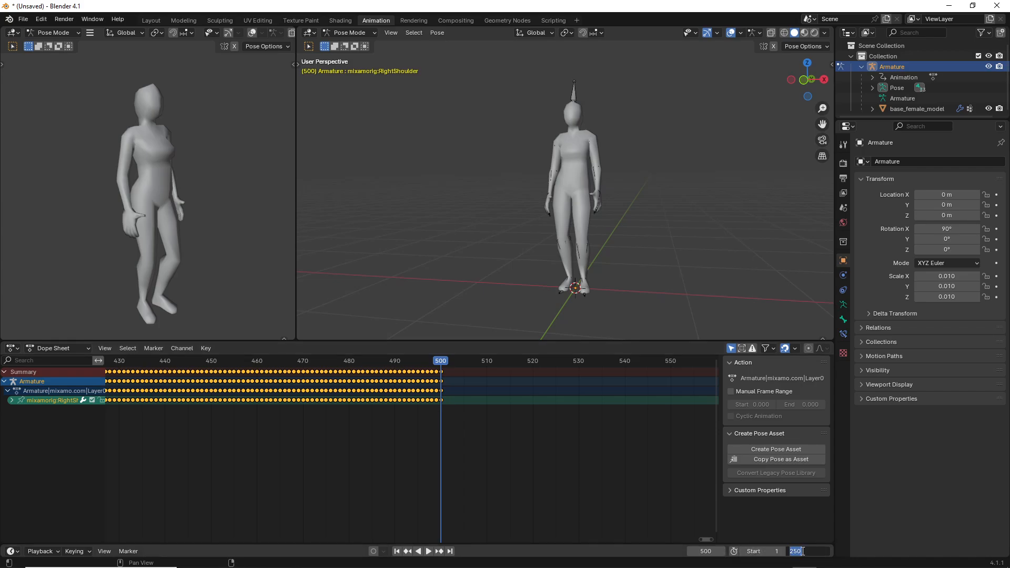
pyautogui.write('500')
pyautogui.press('Return')
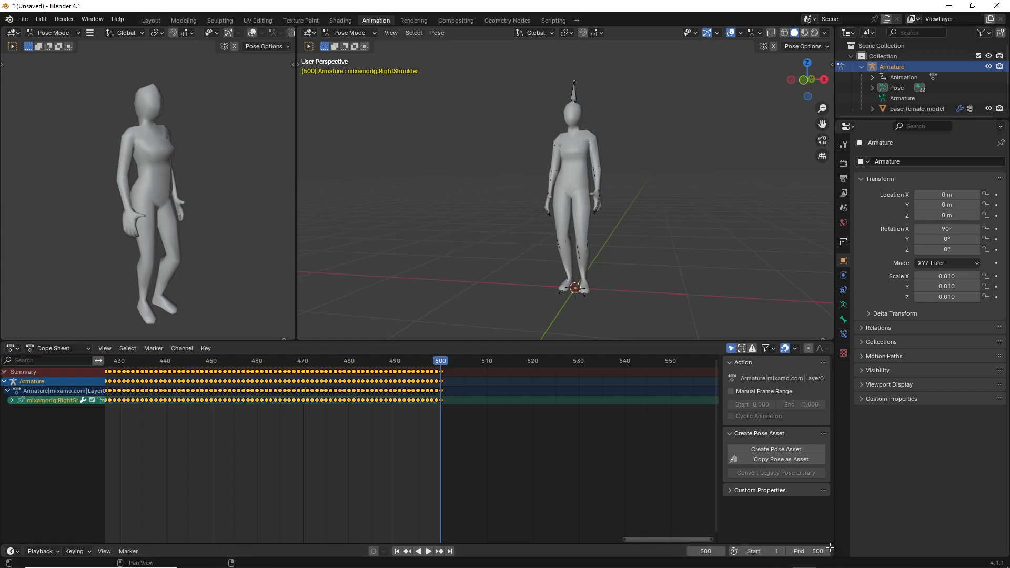
# Play the animation and enlarge the 3D viewports to watch the character from another angle
pyautogui.click(428, 552)
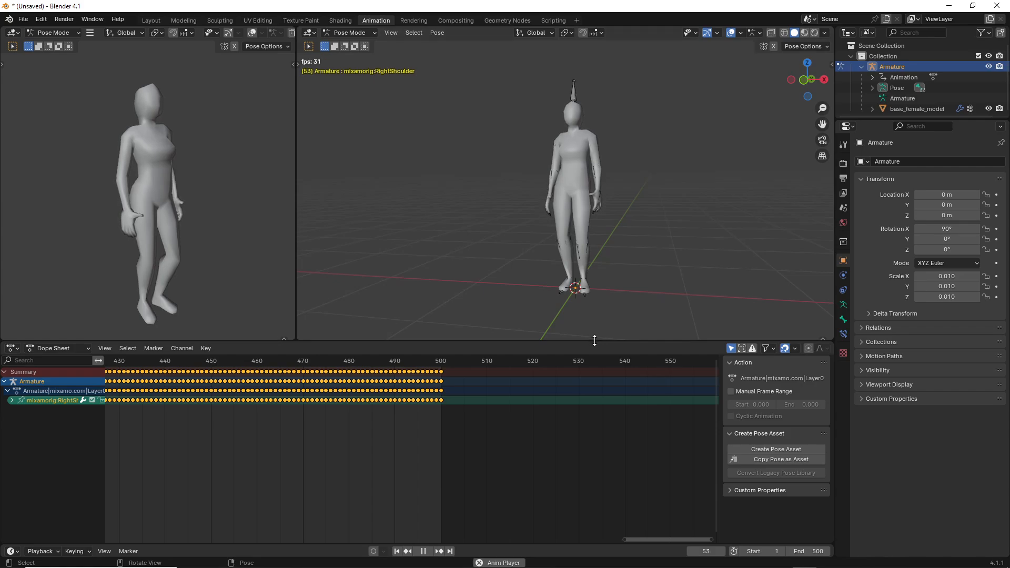
pyautogui.moveTo(595, 341); pyautogui.dragTo(615, 375)
pyautogui.scroll(6, 649, 283)
pyautogui.scroll(-3, 650, 282)
pyautogui.moveTo(682, 252); pyautogui.dragTo(655, 248, button='middle')
pyautogui.scroll(-5, 656, 248)
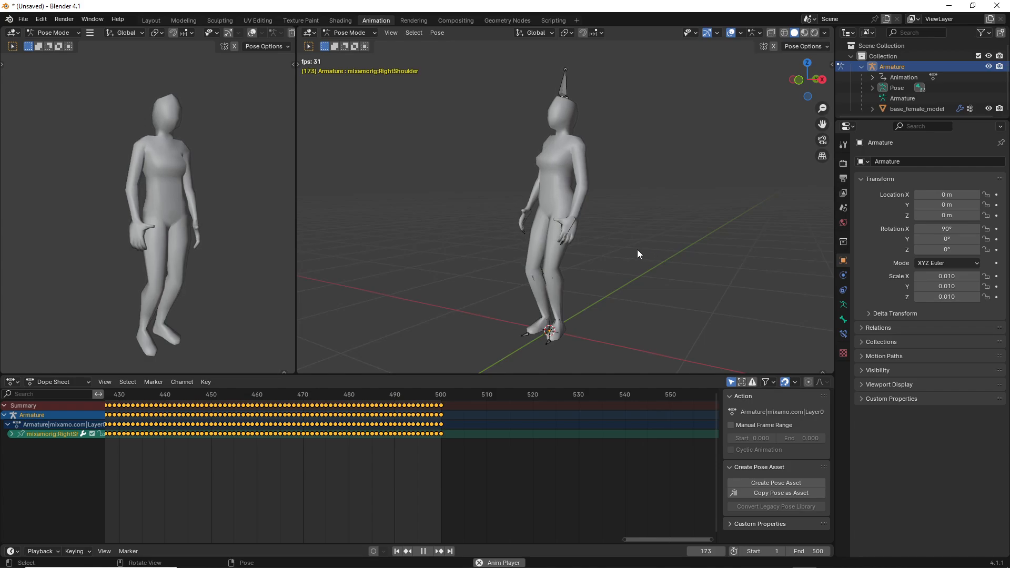
# Select the spine bone while the animation plays, and stop playback after watching the character's motion
pyautogui.click(647, 251)
pyautogui.moveTo(649, 251); pyautogui.dragTo(663, 252, button='middle')
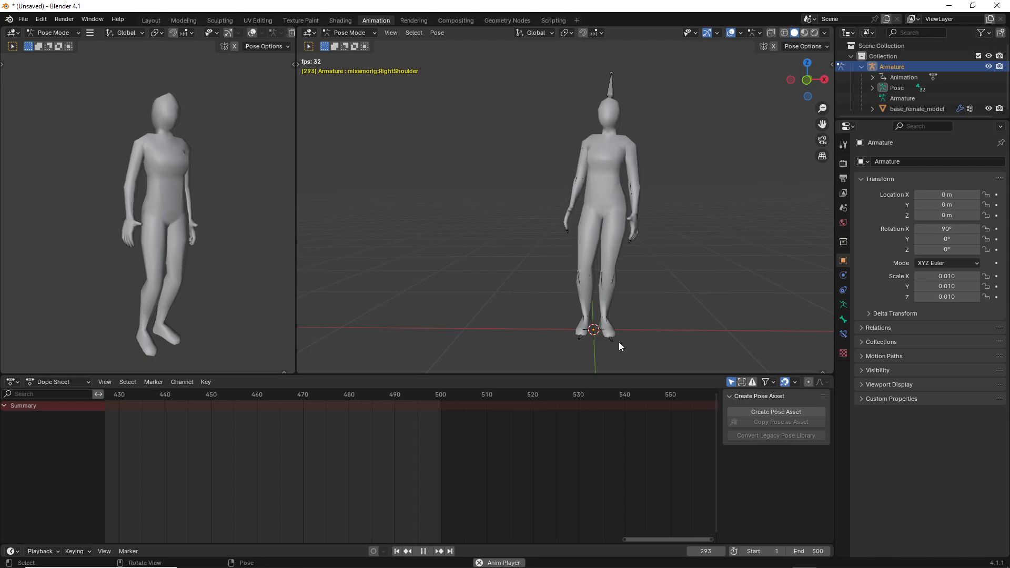
pyautogui.click(616, 206)
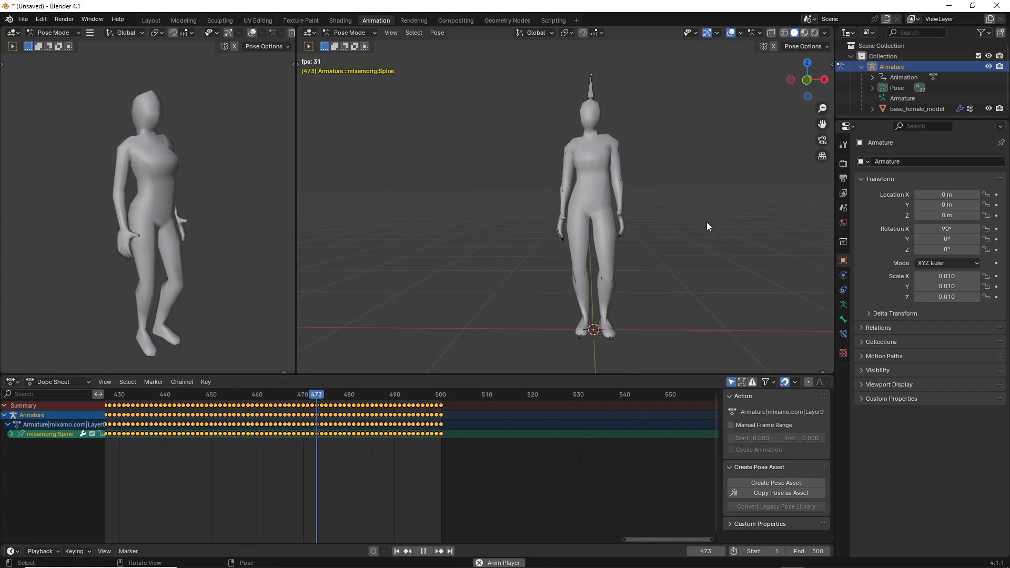
pyautogui.moveTo(706, 222); pyautogui.dragTo(647, 235, button='middle')
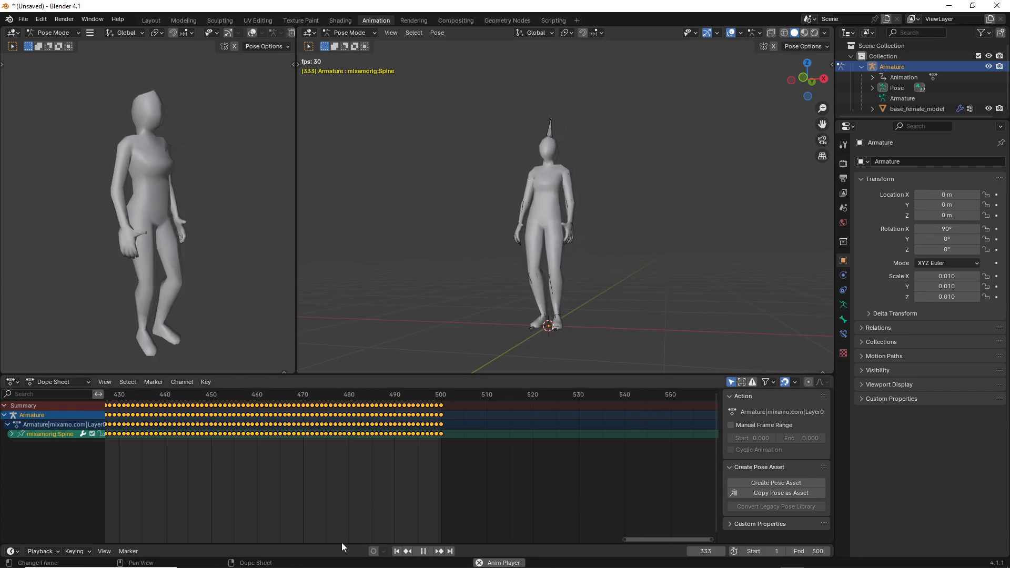
pyautogui.press('space')
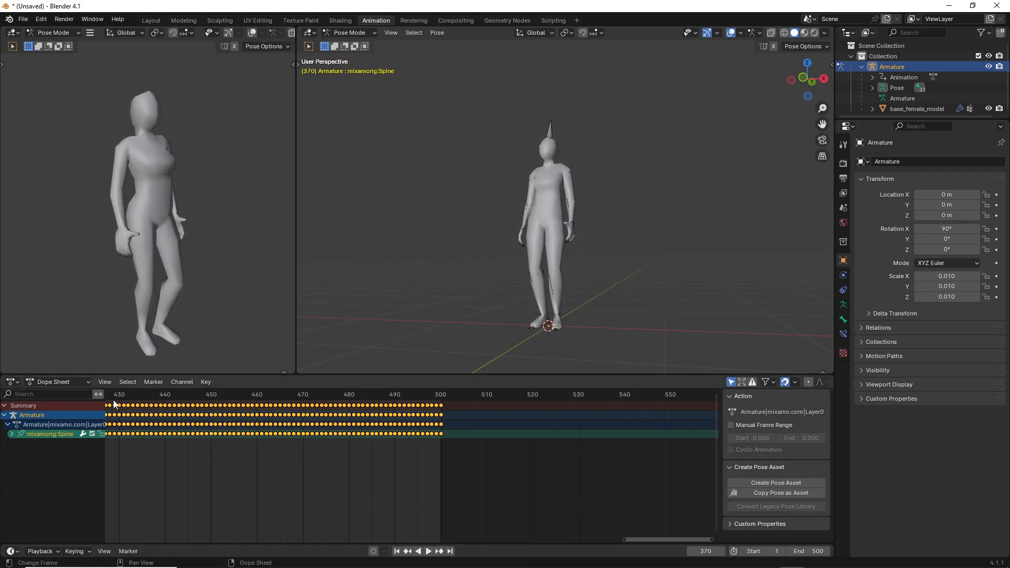
pyautogui.moveTo(105, 405); pyautogui.dragTo(217, 405)
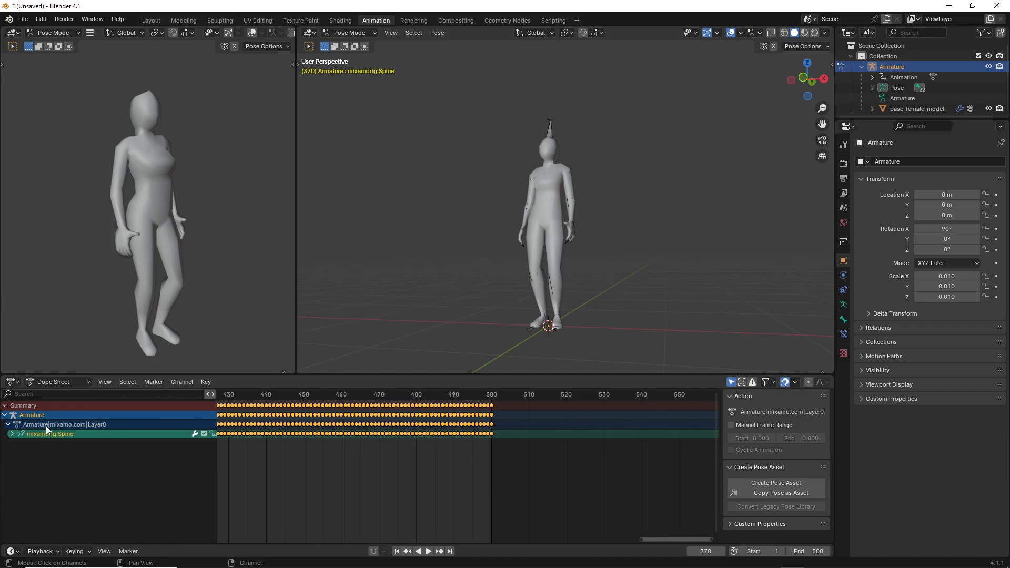
pyautogui.click(98, 426)
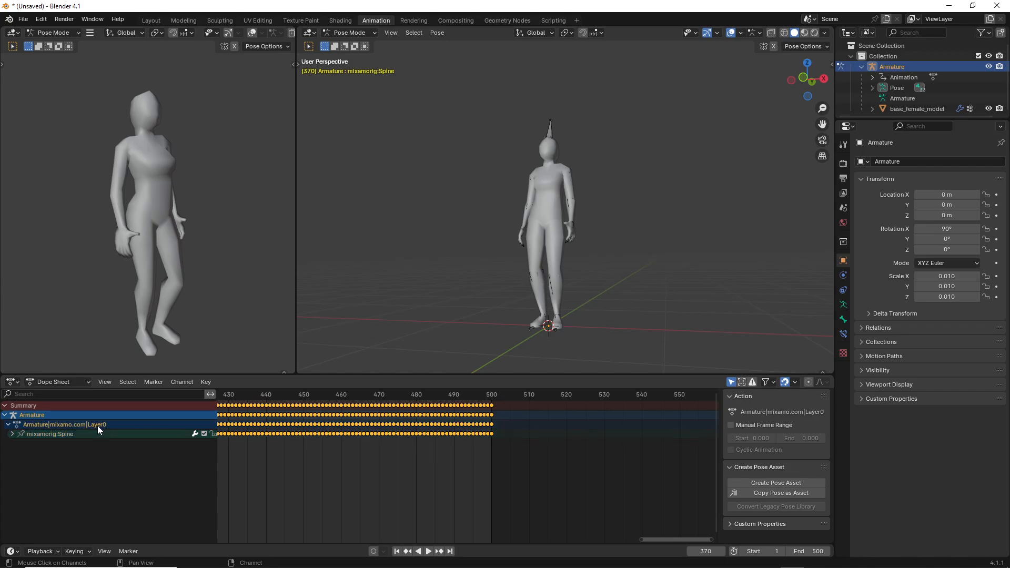
pyautogui.doubleClick(90, 426)
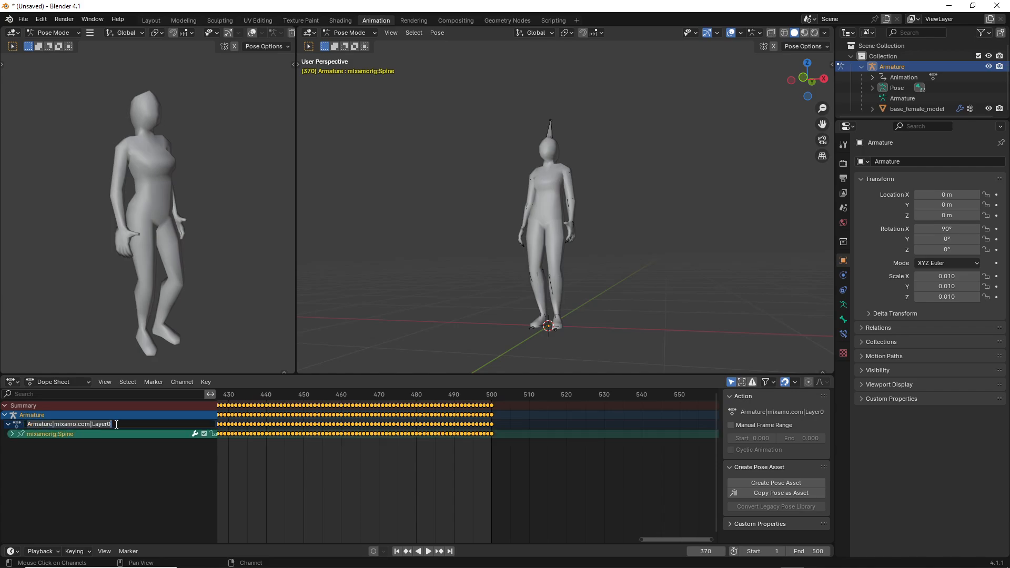
pyautogui.click(295, 382)
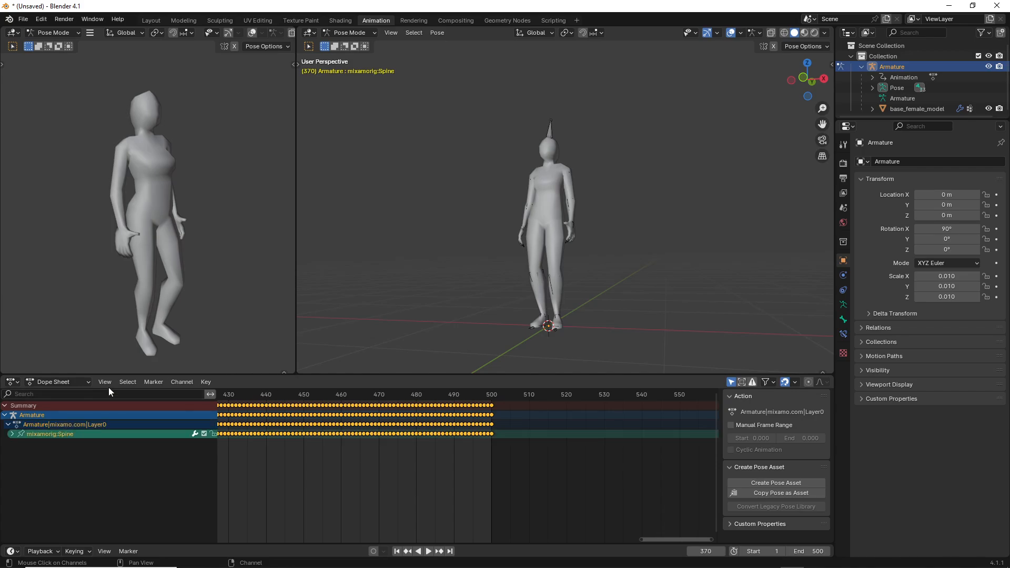
# Switch the Dope Sheet to Action Editor mode
pyautogui.click(76, 381)
pyautogui.click(53, 419)
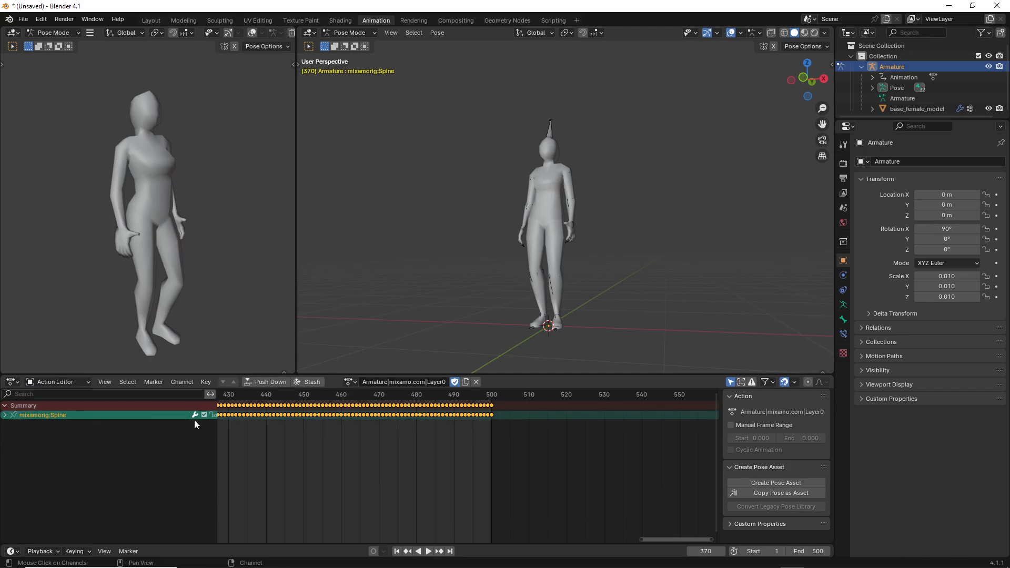
pyautogui.click(415, 383)
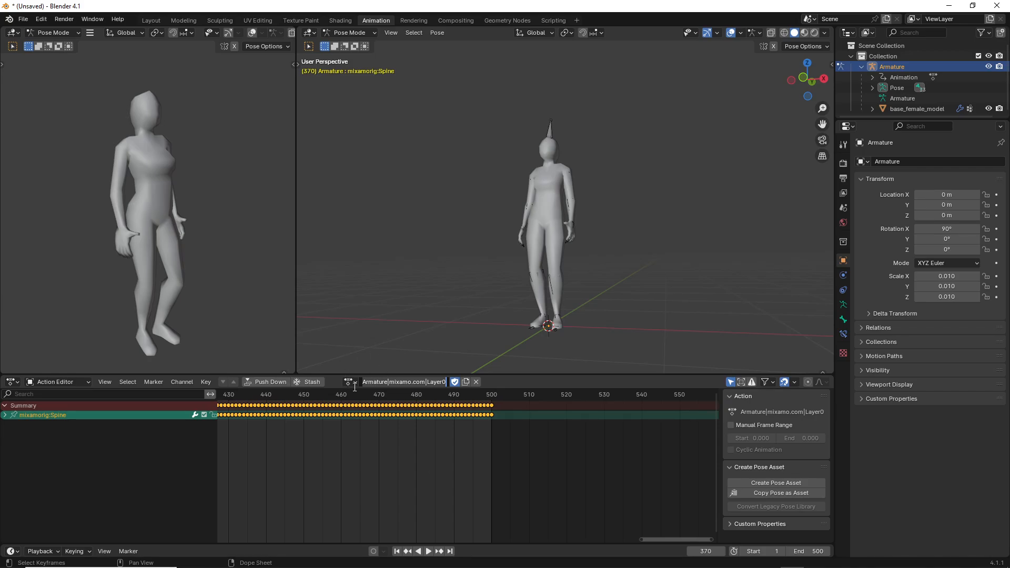
pyautogui.click(59, 384)
pyautogui.click(74, 381)
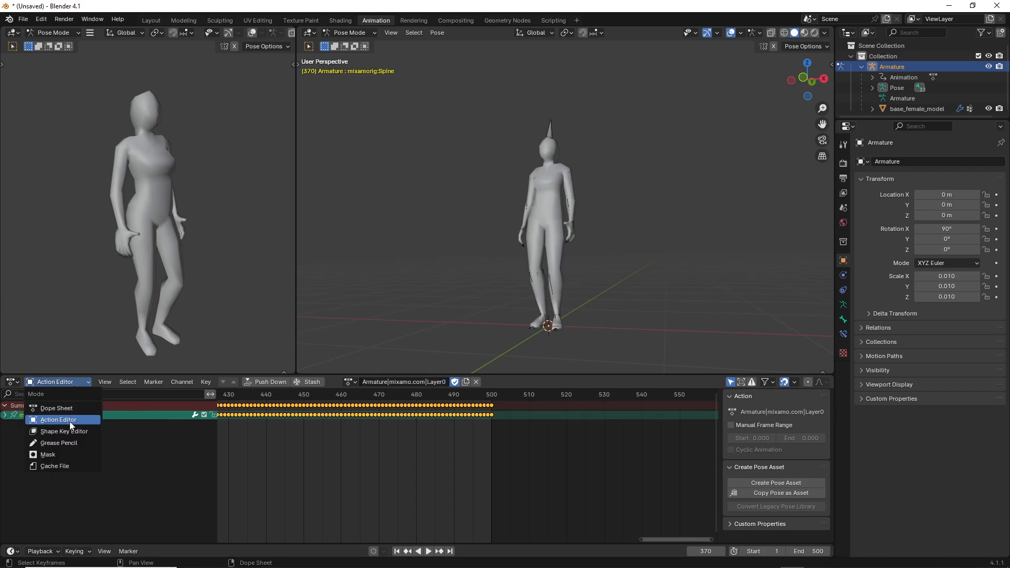
pyautogui.click(70, 421)
pyautogui.click(70, 384)
pyautogui.click(71, 381)
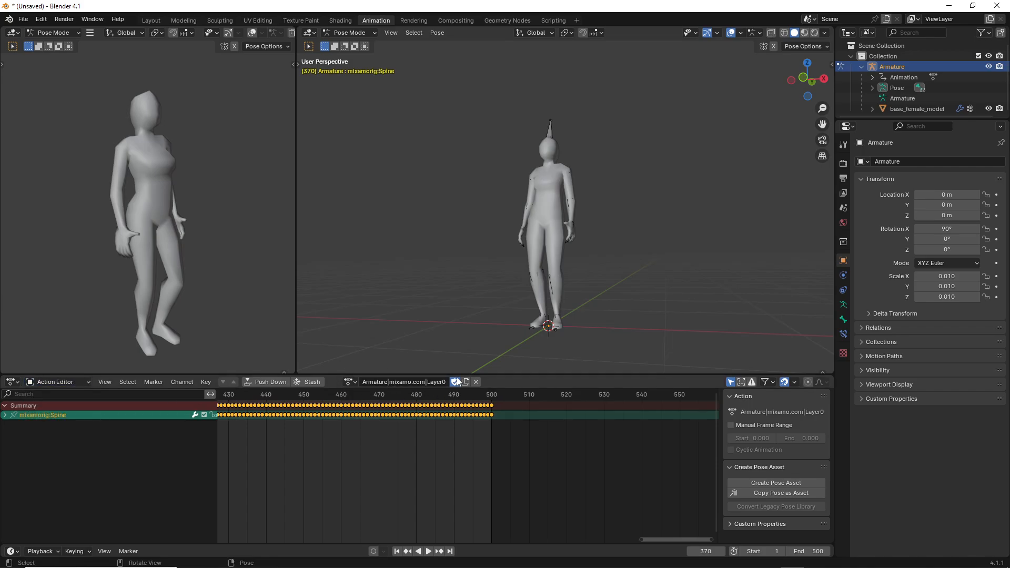
# Check the list of available actions and rename the armature's current action to idle
pyautogui.click(351, 382)
pyautogui.click(351, 382)
pyautogui.click(353, 383)
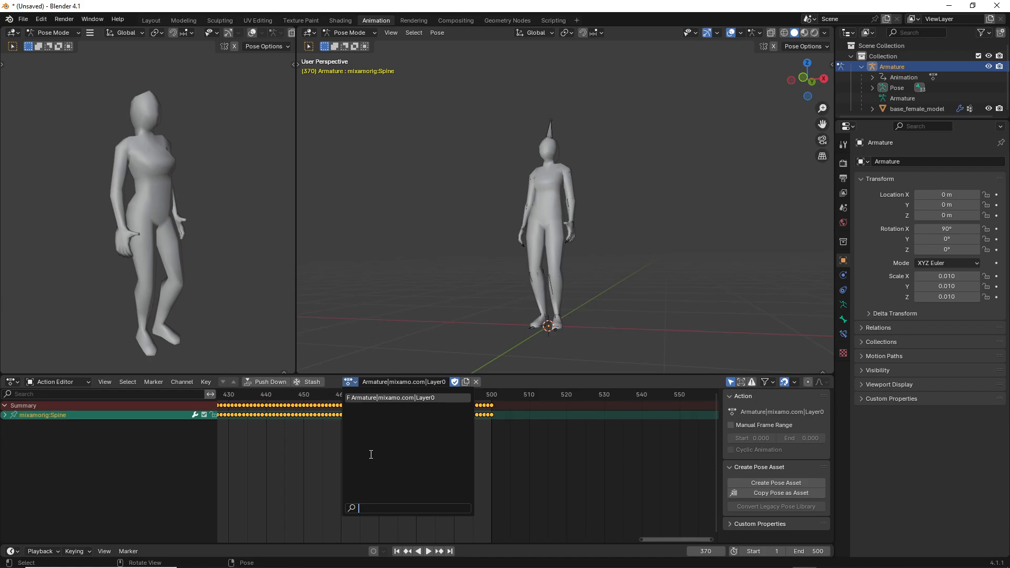
pyautogui.click(355, 382)
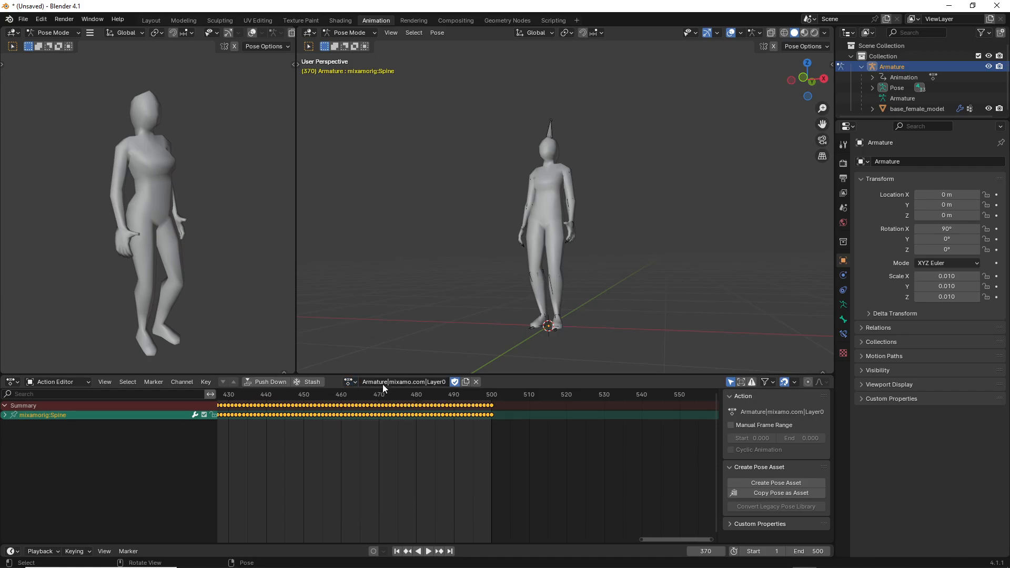
pyautogui.click(382, 384)
pyautogui.moveTo(447, 386); pyautogui.dragTo(256, 402)
pyautogui.write('ide')
pyautogui.write('l')
pyautogui.press('BackSpace')
pyautogui.press('BackSpace')
pyautogui.write('le')
pyautogui.press('Return')
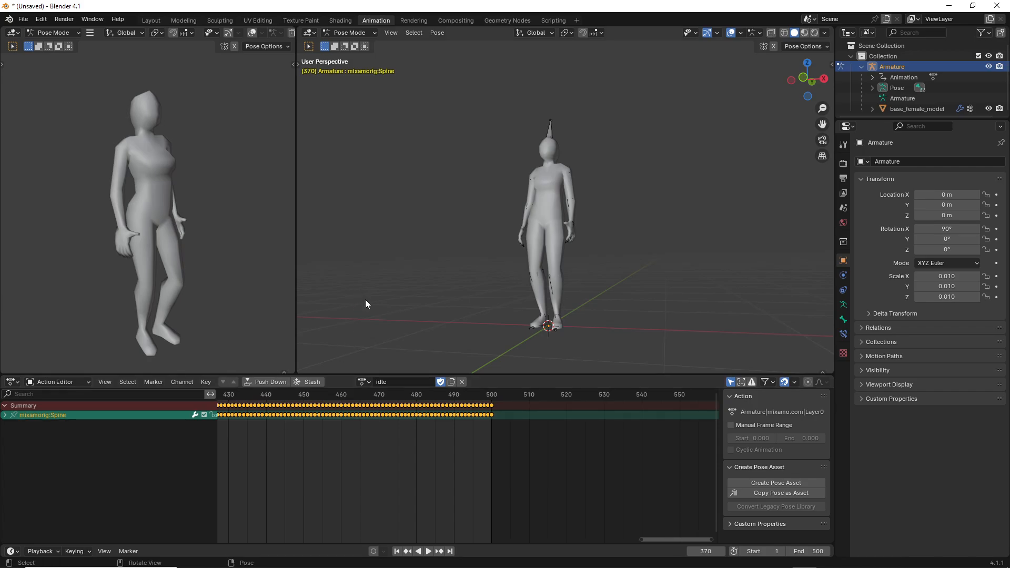
# Save the scene as base_female_animated.blend in the folder D:\blender\animations\blend\base_female
pyautogui.moveTo(365, 299); pyautogui.dragTo(374, 310, button='middle')
pyautogui.scroll(-1, 375, 311)
pyautogui.scroll(2, 621, 270)
pyautogui.moveTo(621, 270); pyautogui.dragTo(664, 276, button='middle')
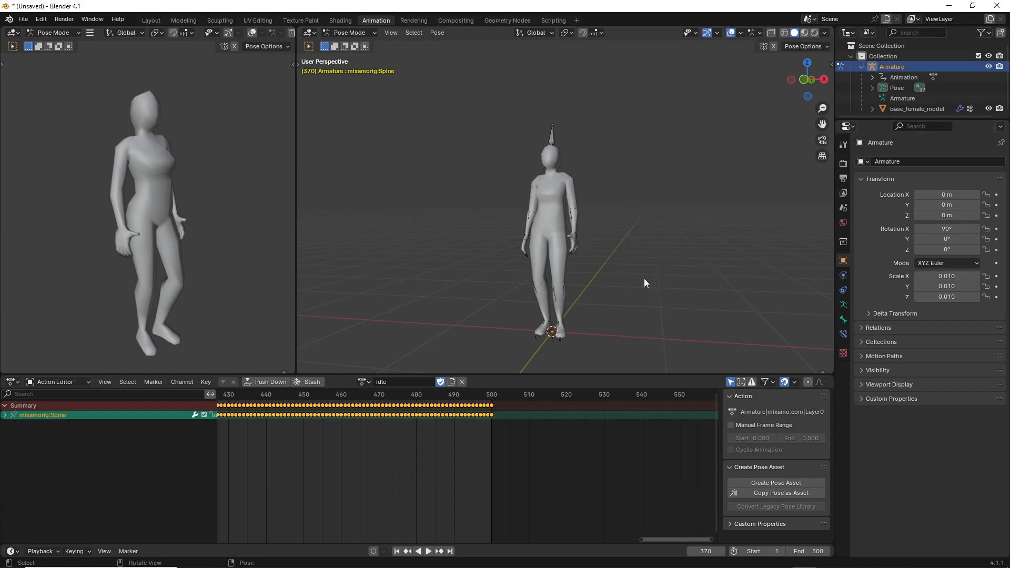
pyautogui.click(24, 20)
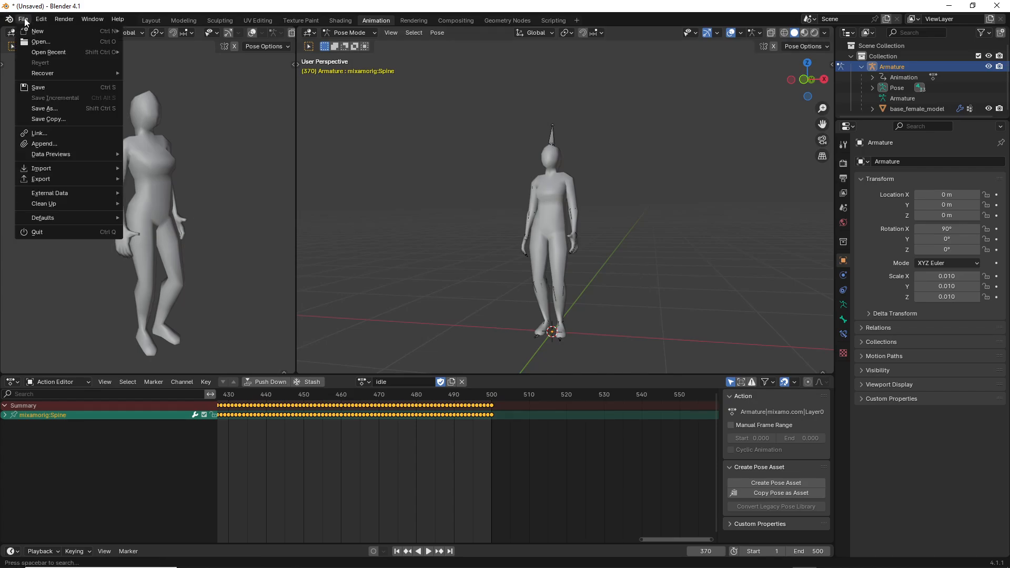
pyautogui.click(89, 108)
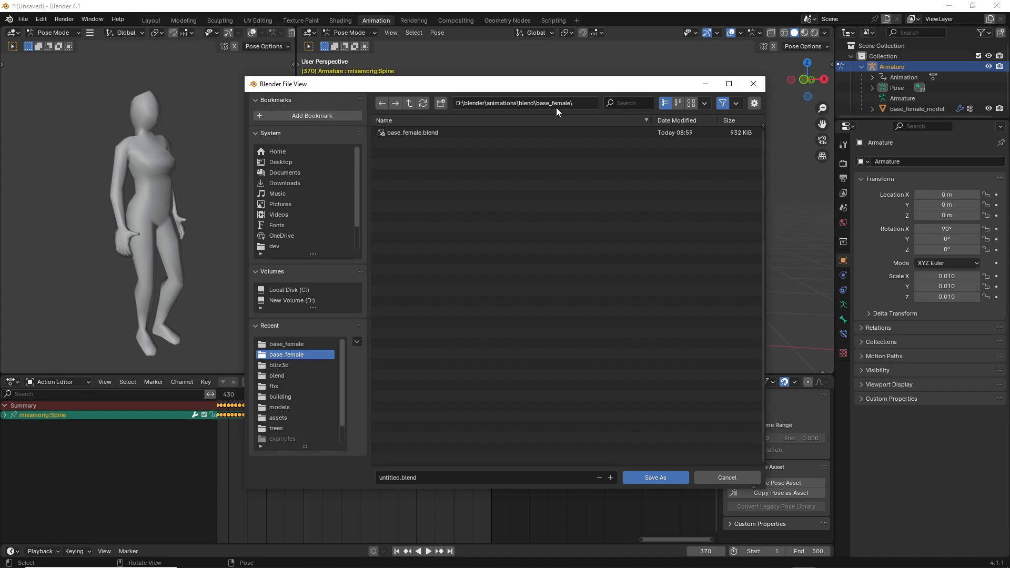
pyautogui.click(389, 479)
pyautogui.press('BackSpace')
pyautogui.write('base_female_animated')
pyautogui.moveTo(495, 86)
pyautogui.mouseDown()
pyautogui.moveTo(507, 81)
pyautogui.moveTo(499, 83)
pyautogui.mouseUp()
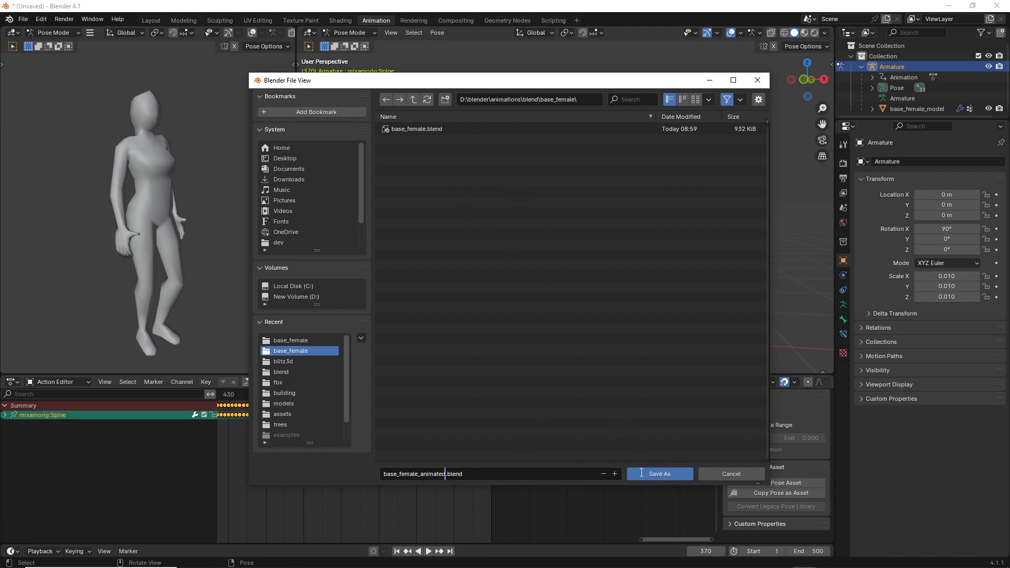
pyautogui.click(643, 474)
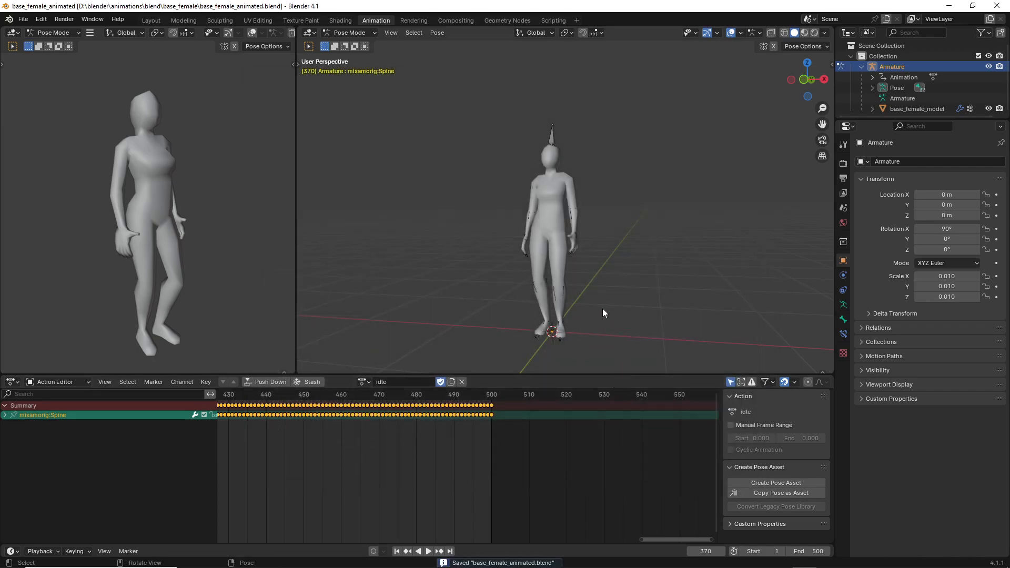
# Look at the character from a side angle and check the list of available actions
pyautogui.moveTo(632, 271); pyautogui.dragTo(649, 260, button='middle')
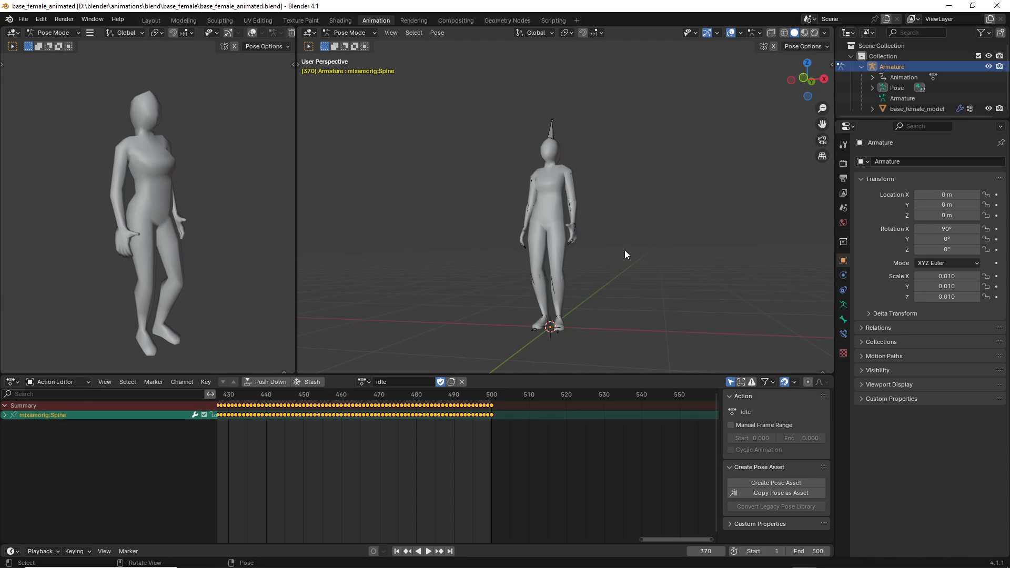
pyautogui.moveTo(625, 251)
pyautogui.mouseDown(button='middle')
pyautogui.moveTo(600, 281)
pyautogui.moveTo(615, 254)
pyautogui.moveTo(642, 249)
pyautogui.mouseUp(button='middle')
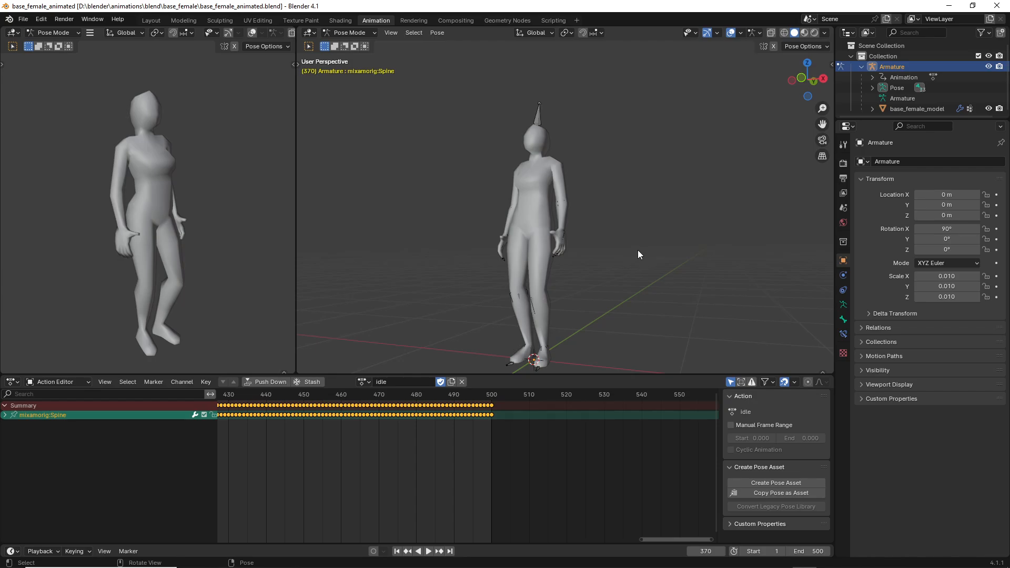
pyautogui.click(365, 382)
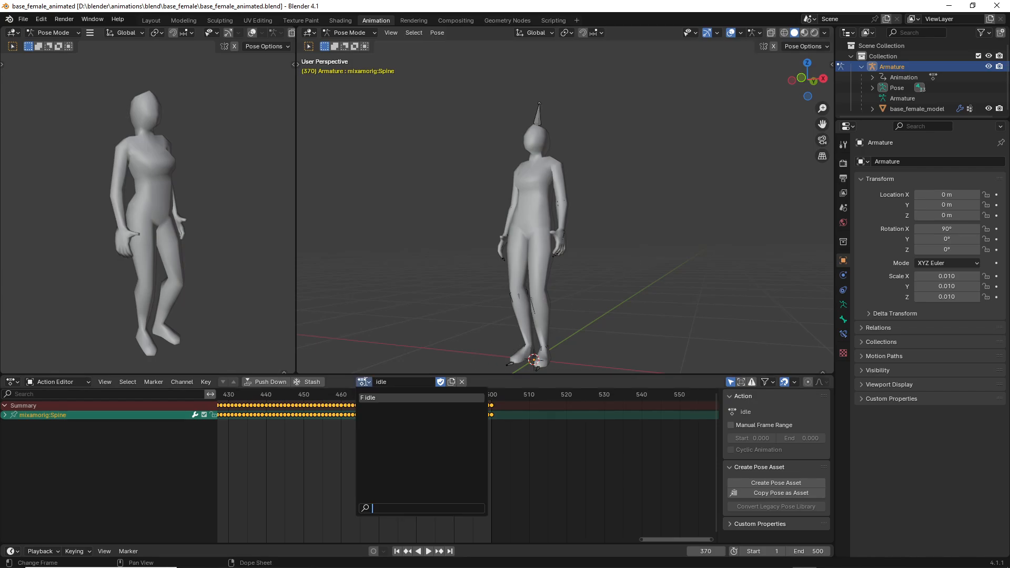
pyautogui.click(366, 382)
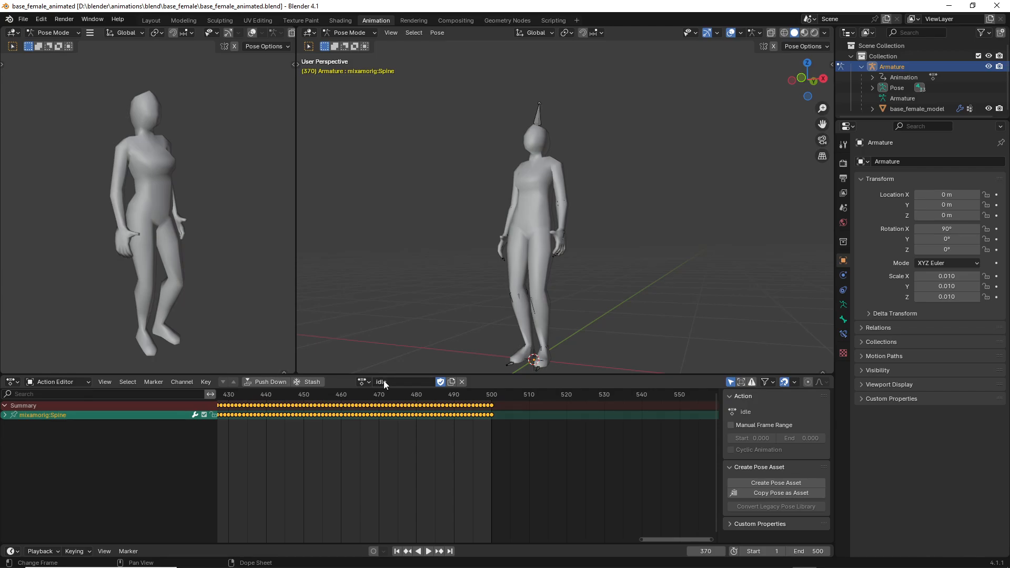
pyautogui.click(368, 382)
pyautogui.click(367, 382)
pyautogui.moveTo(658, 258)
pyautogui.mouseDown(button='middle')
pyautogui.moveTo(666, 293)
pyautogui.moveTo(654, 271)
pyautogui.mouseUp(button='middle')
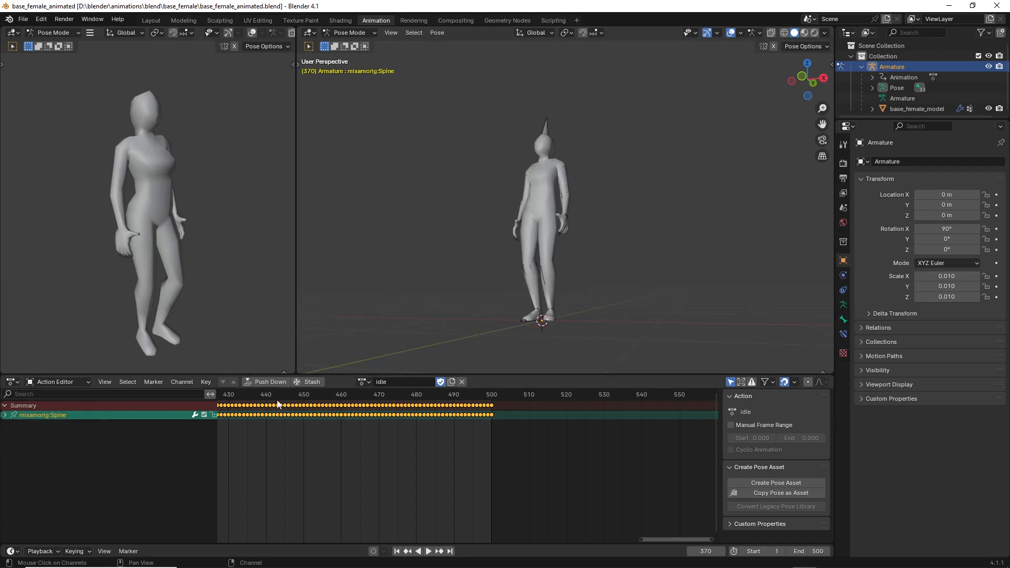
pyautogui.scroll(2, 637, 209)
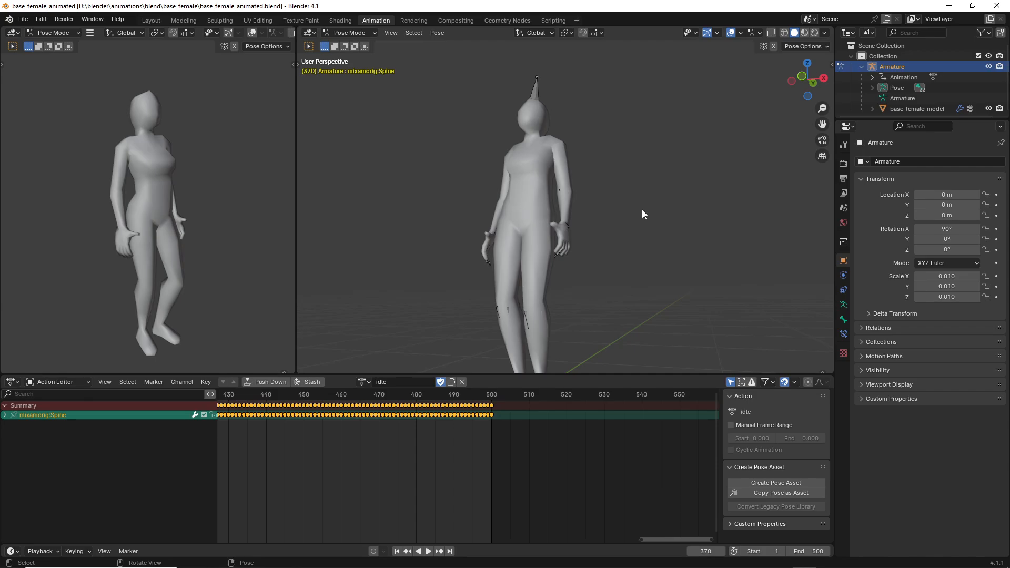
pyautogui.moveTo(642, 209); pyautogui.dragTo(664, 224, button='middle')
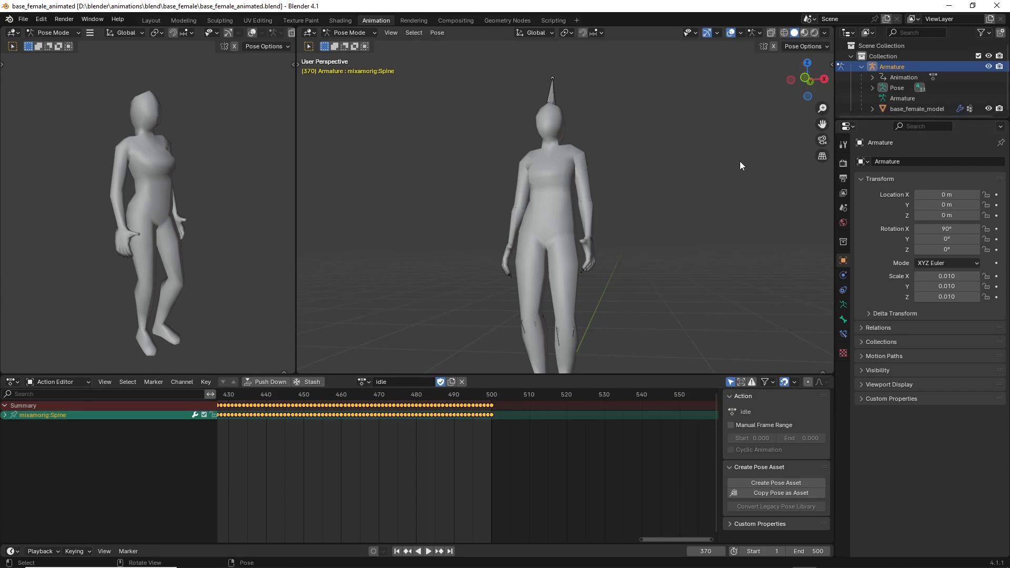
pyautogui.scroll(-2, 720, 203)
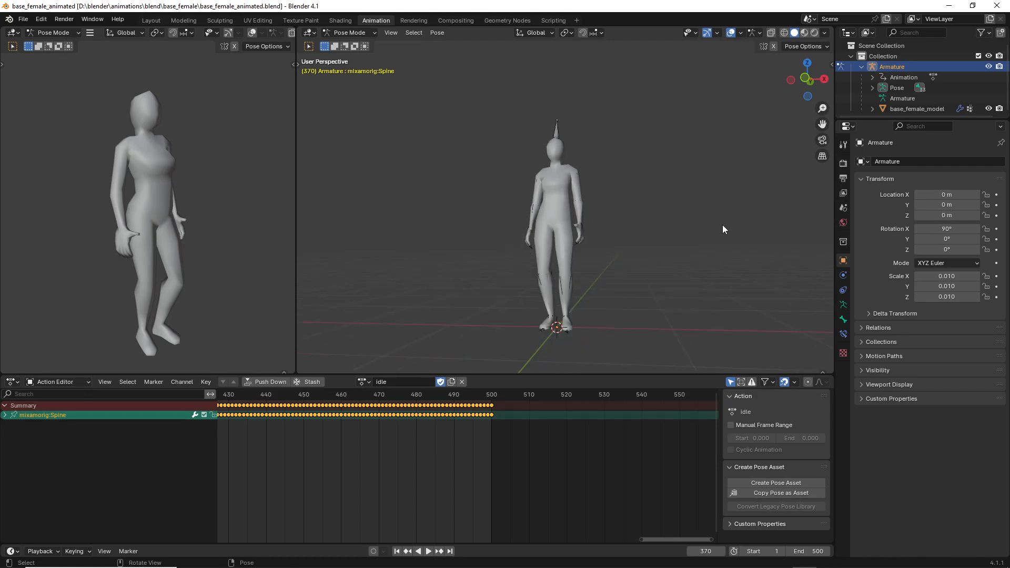
pyautogui.moveTo(722, 225)
pyautogui.mouseDown(button='middle')
pyautogui.moveTo(706, 217)
pyautogui.moveTo(721, 210)
pyautogui.moveTo(728, 223)
pyautogui.moveTo(713, 221)
pyautogui.mouseUp(button='middle')
pyautogui.scroll(2, 721, 209)
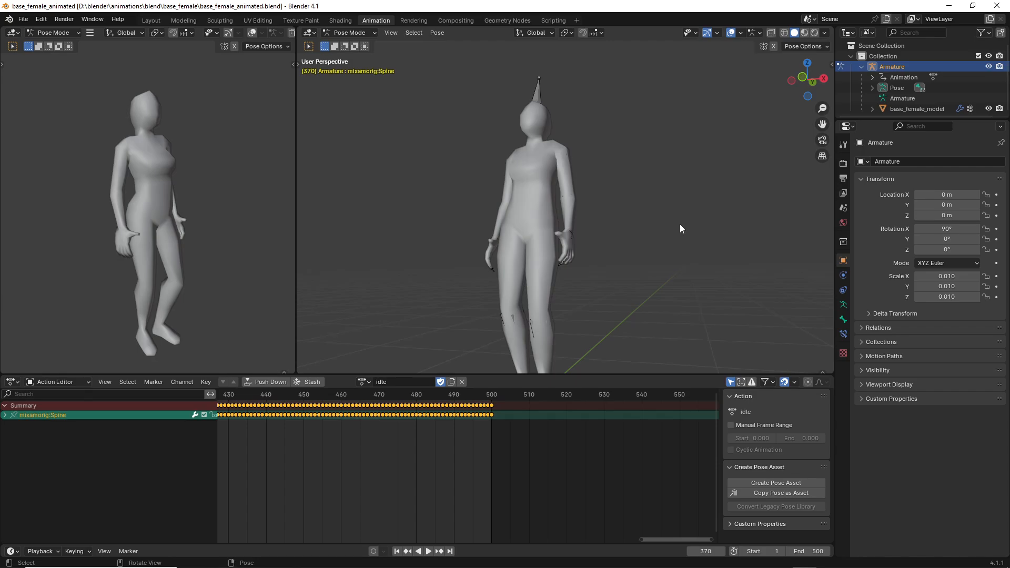
pyautogui.moveTo(632, 237); pyautogui.dragTo(638, 235, button='middle')
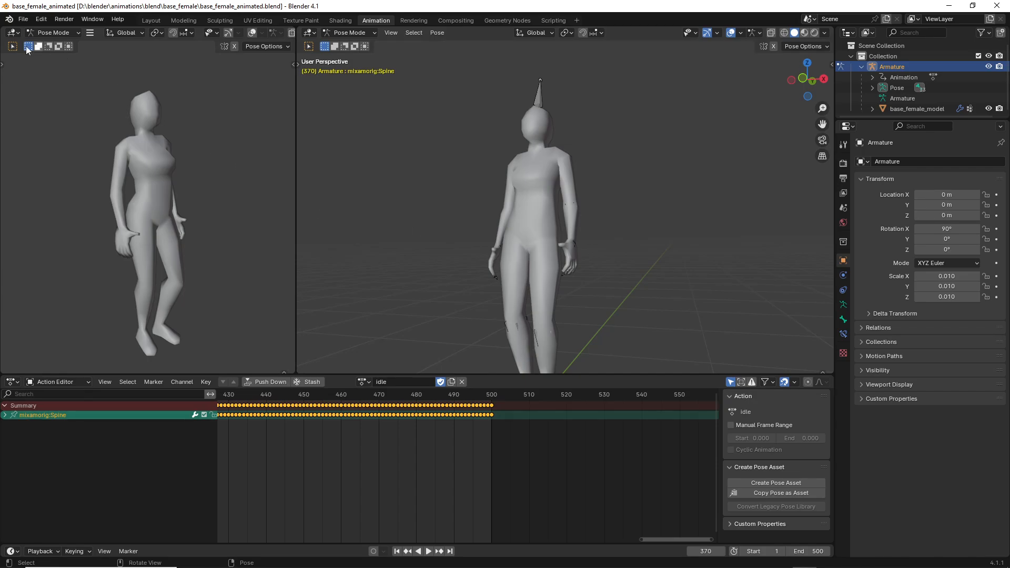
# Start a new file with the default scene
pyautogui.click(24, 19)
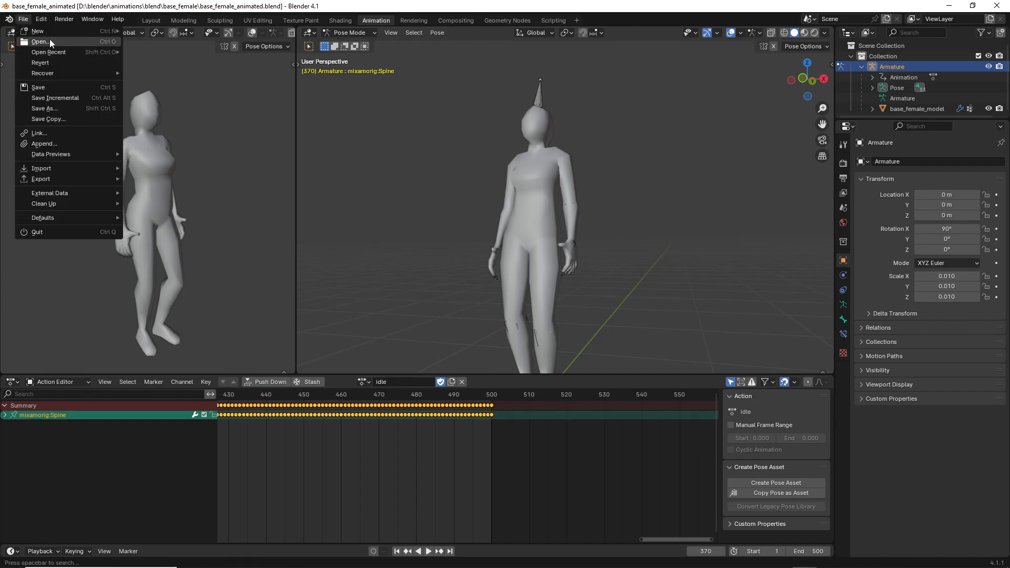
pyautogui.click(23, 19)
pyautogui.moveTo(61, 30)
pyautogui.click(153, 31)
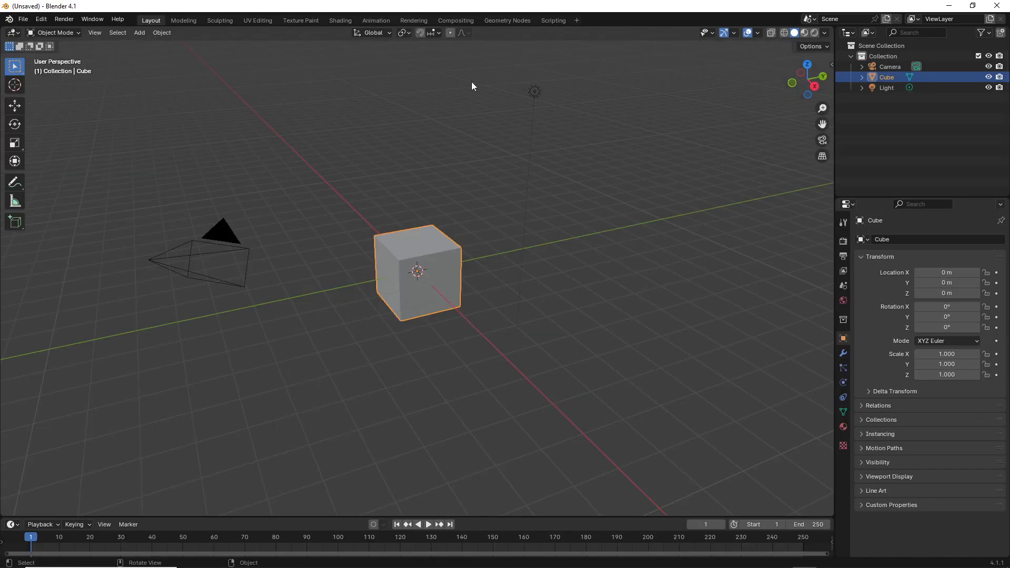
# Delete the default camera, cube and light from the scene
pyautogui.scroll(2, 666, 306)
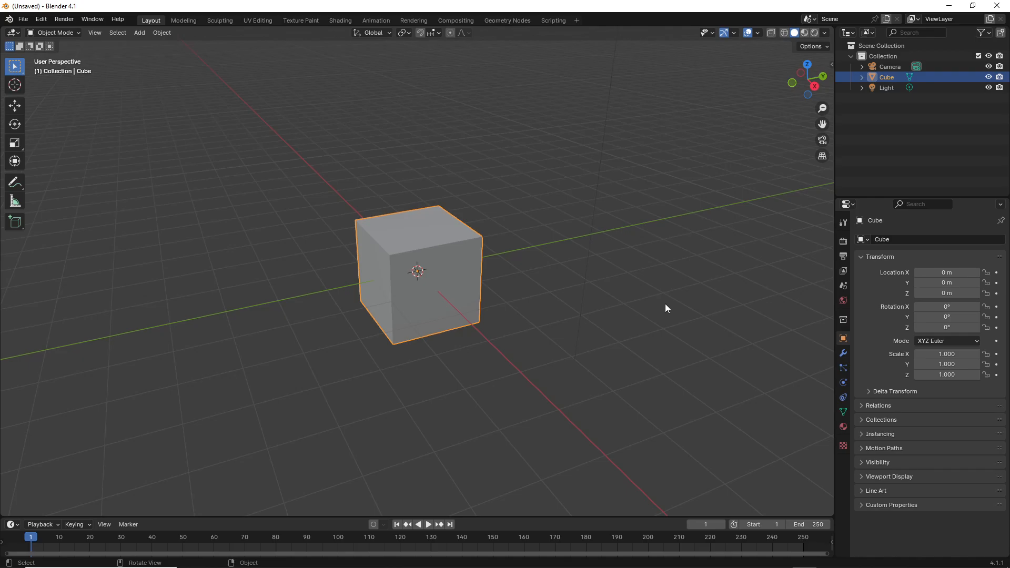
pyautogui.click(891, 67)
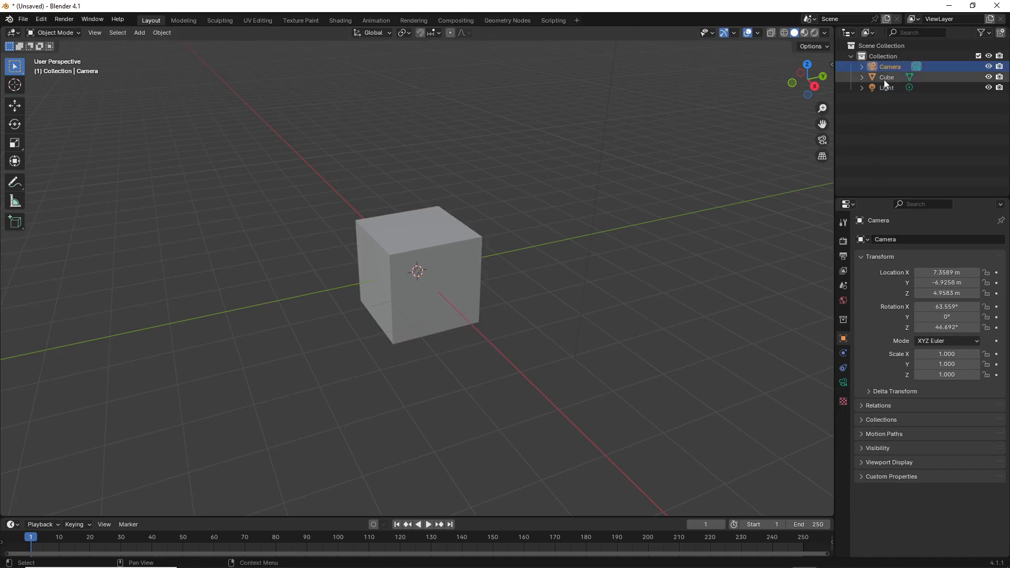
pyautogui.press('Delete')
pyautogui.click(887, 68)
pyautogui.press('Delete')
pyautogui.click(883, 68)
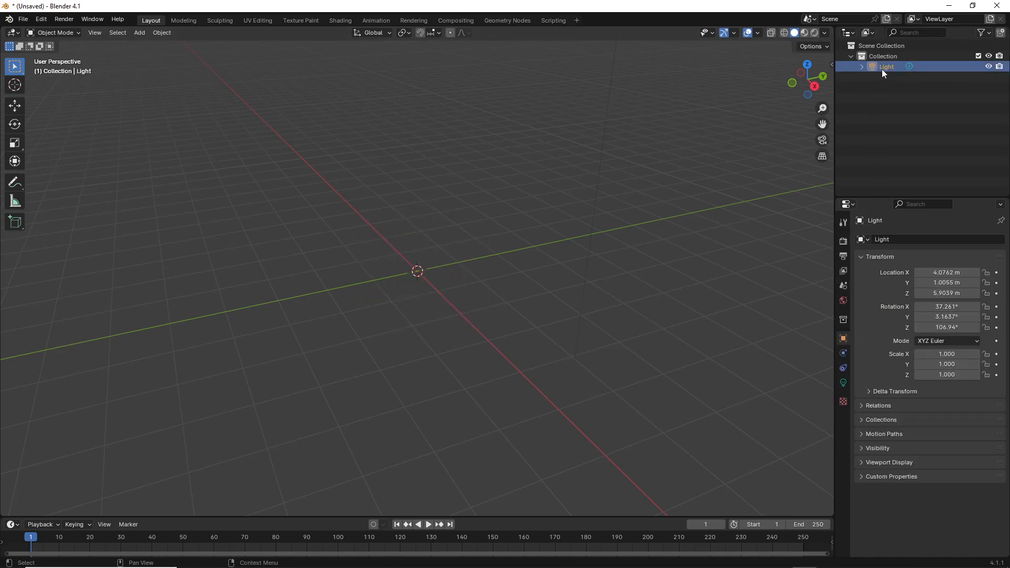
pyautogui.press('Delete')
# Import the FBX file base_female_walking.fbx from the folder D:\blender\animations\fbx\base_female
pyautogui.click(28, 19)
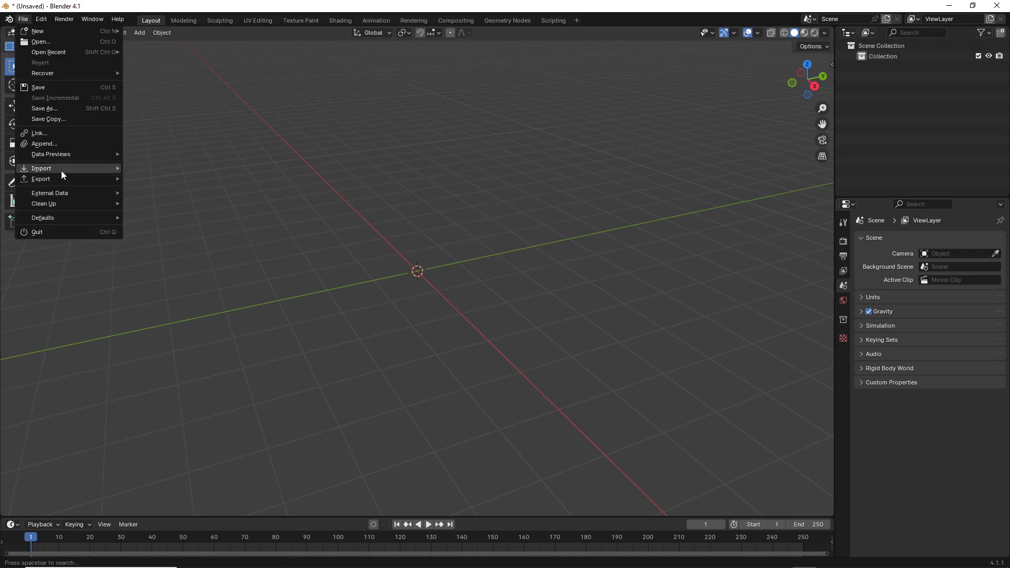
pyautogui.moveTo(62, 171)
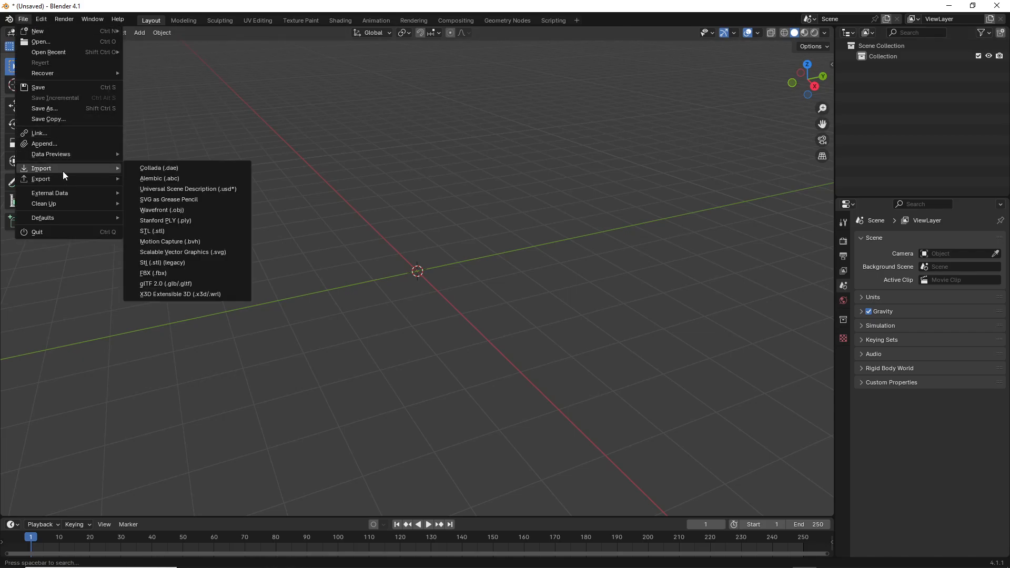
pyautogui.click(191, 272)
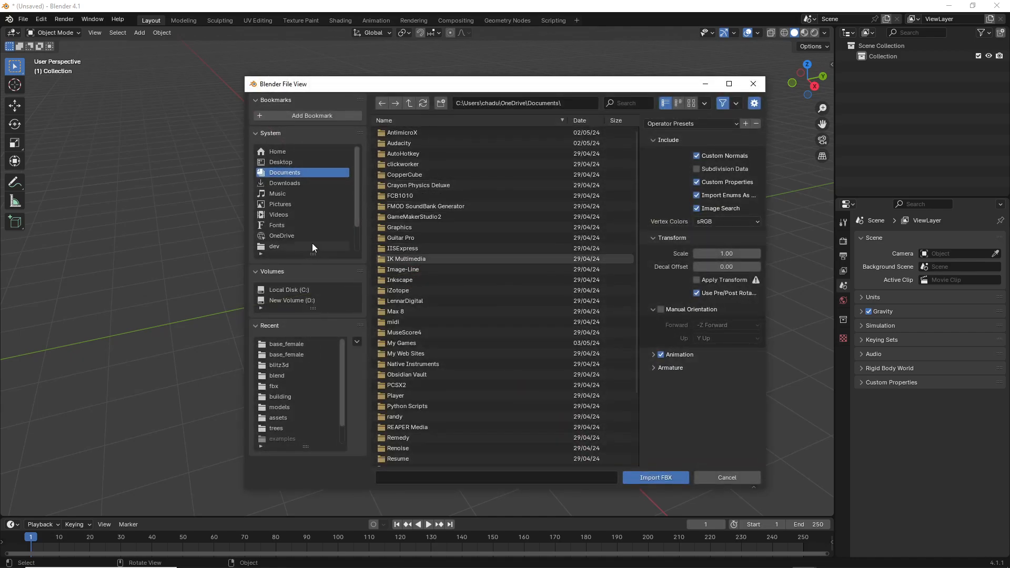
pyautogui.click(309, 343)
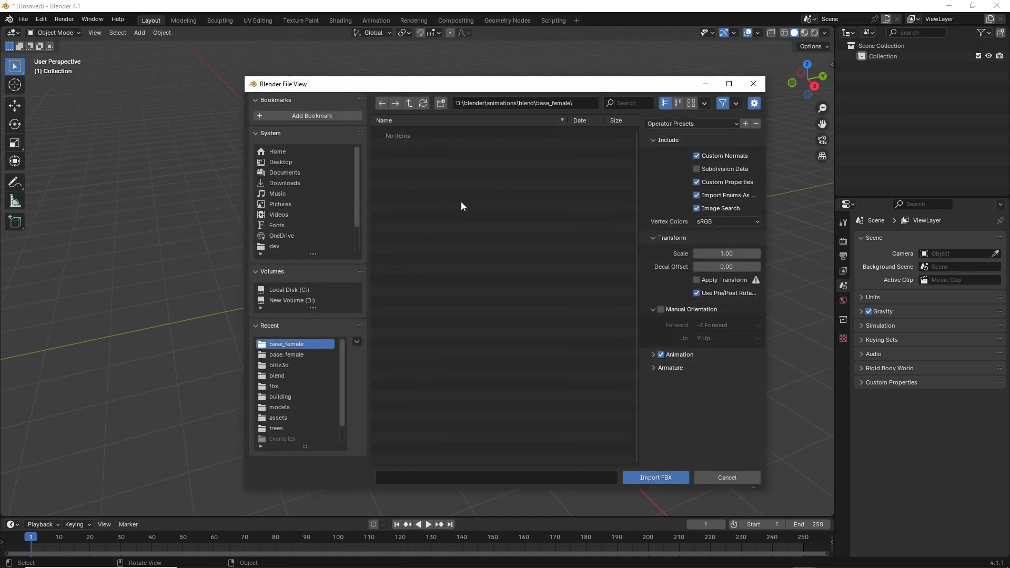
pyautogui.click(274, 387)
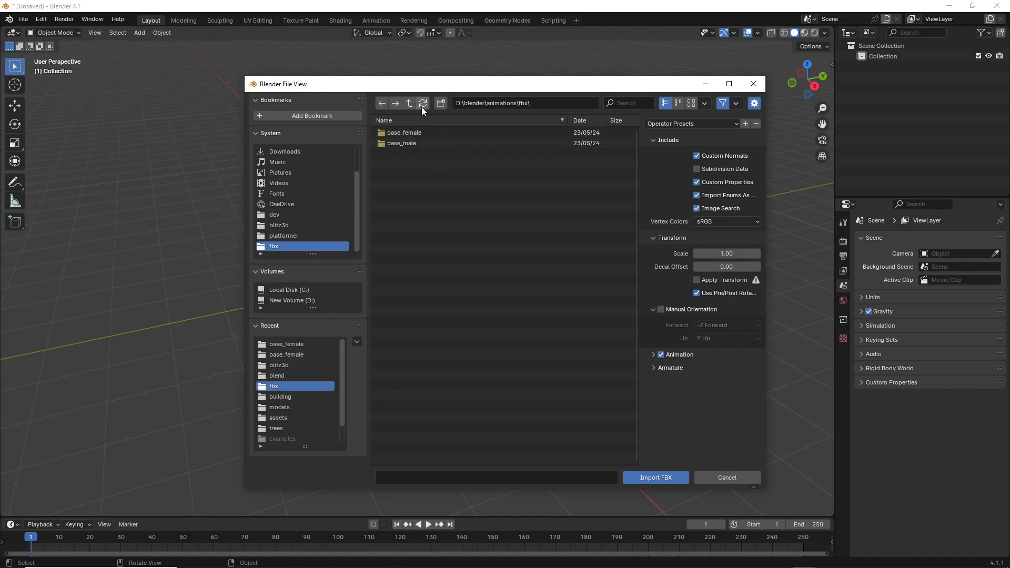
pyautogui.click(423, 134)
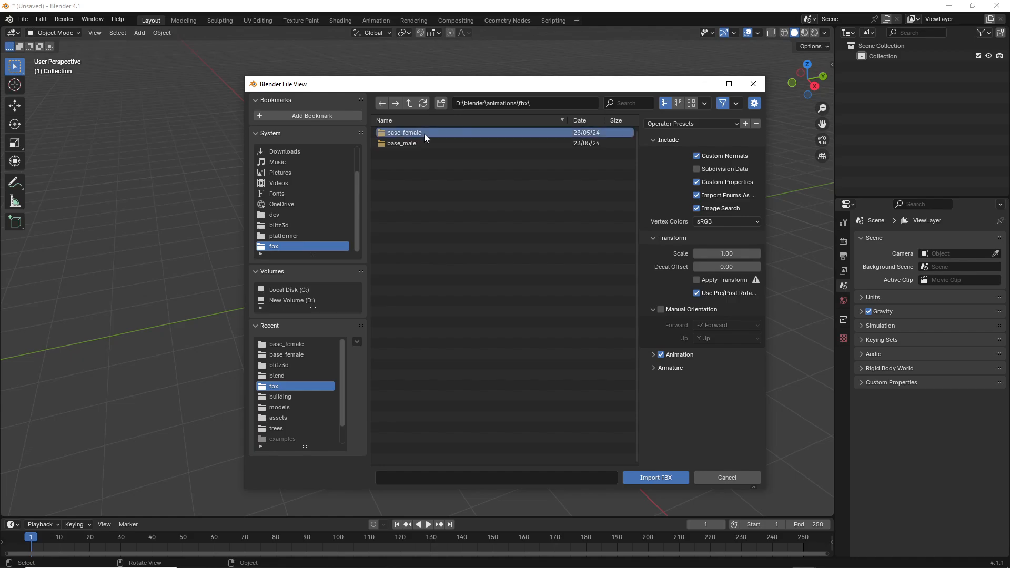
pyautogui.doubleClick(424, 133)
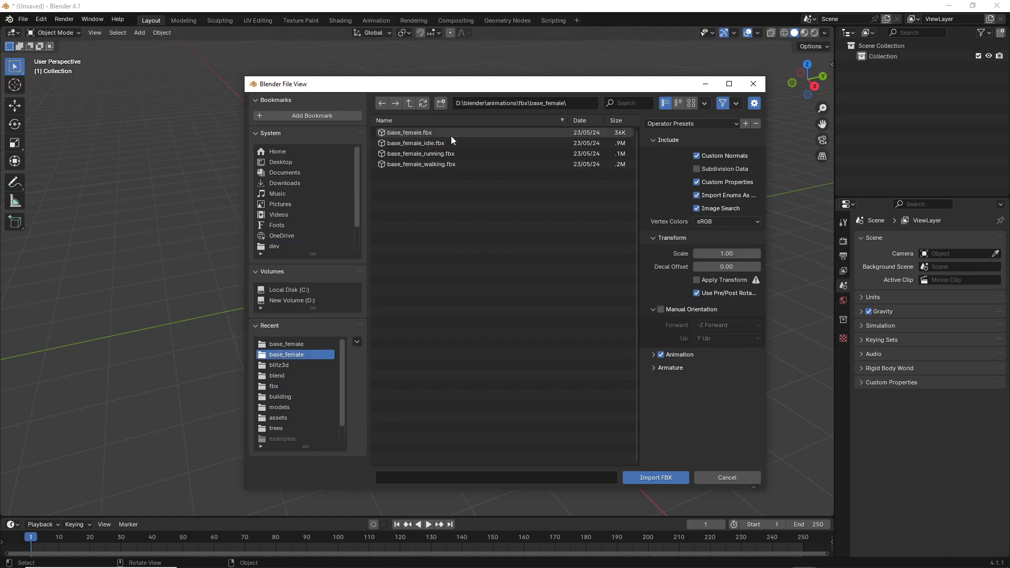
pyautogui.doubleClick(430, 164)
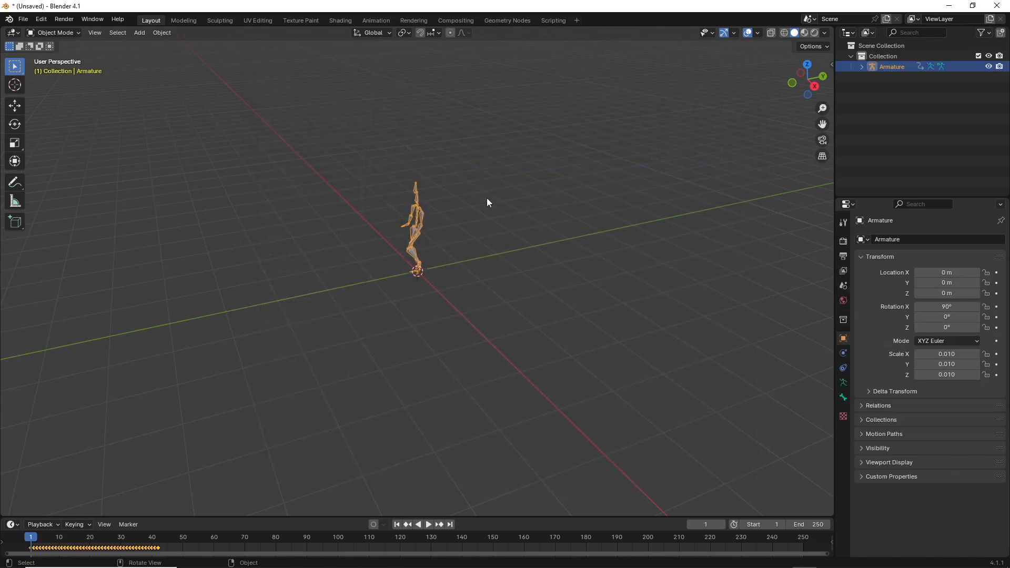
# Inspect the imported armature and switch to the Animation workspace with the armature facing the view
pyautogui.moveTo(542, 175); pyautogui.dragTo(587, 185, button='middle')
pyautogui.scroll(-1, 586, 190)
pyautogui.scroll(2, 586, 187)
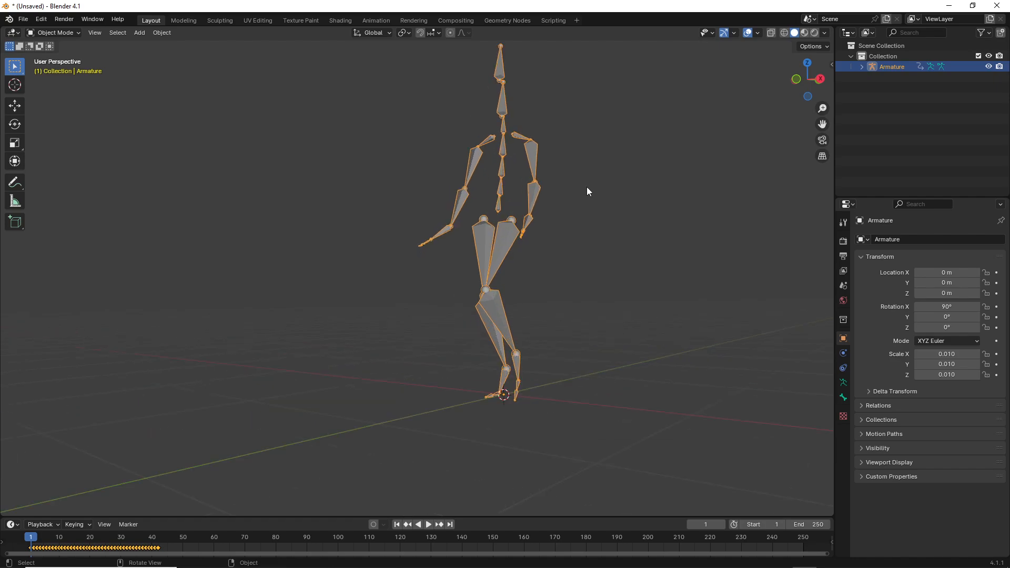
pyautogui.scroll(-1, 586, 188)
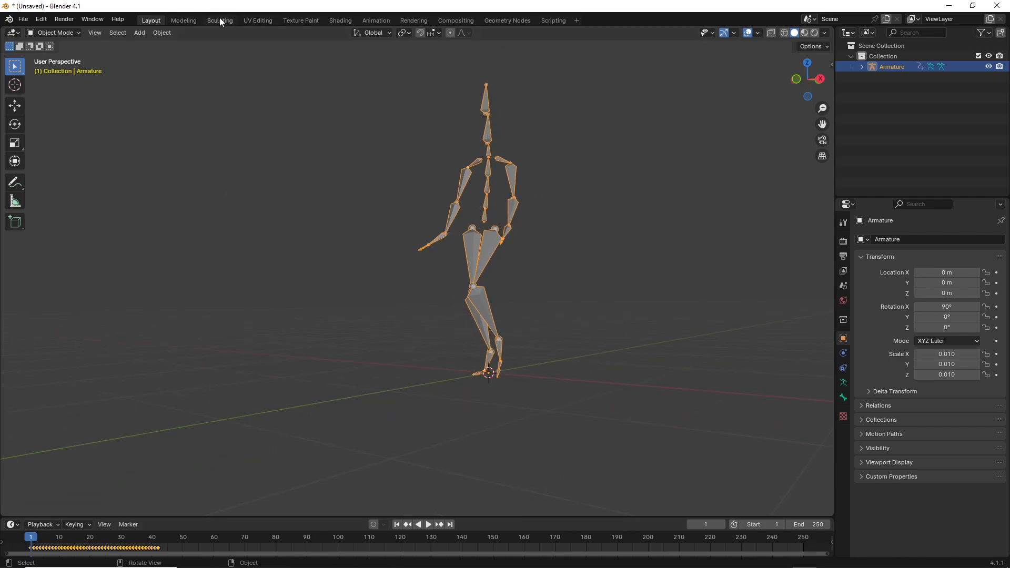
pyautogui.click(377, 22)
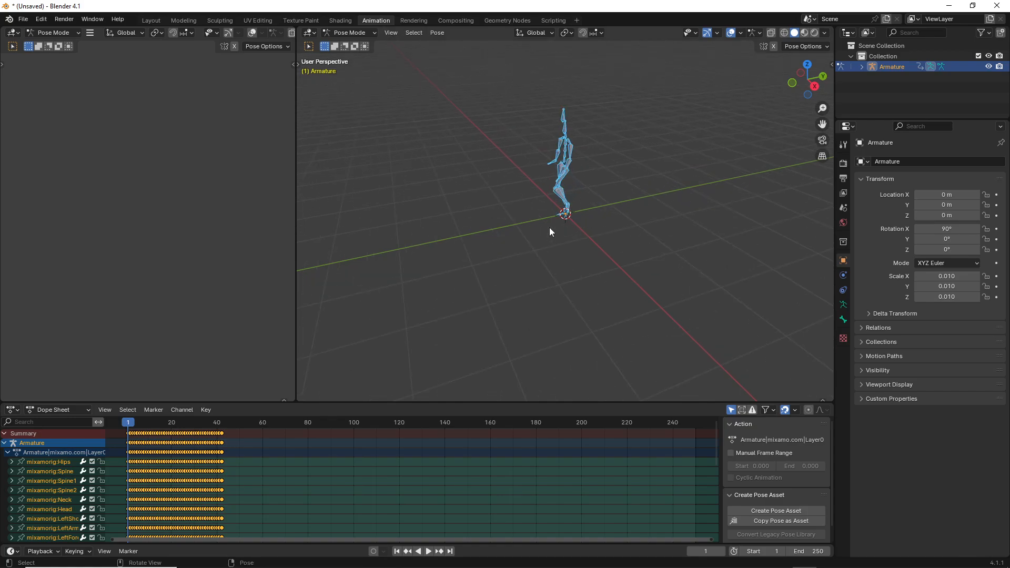
pyautogui.moveTo(699, 154); pyautogui.dragTo(691, 188, button='middle')
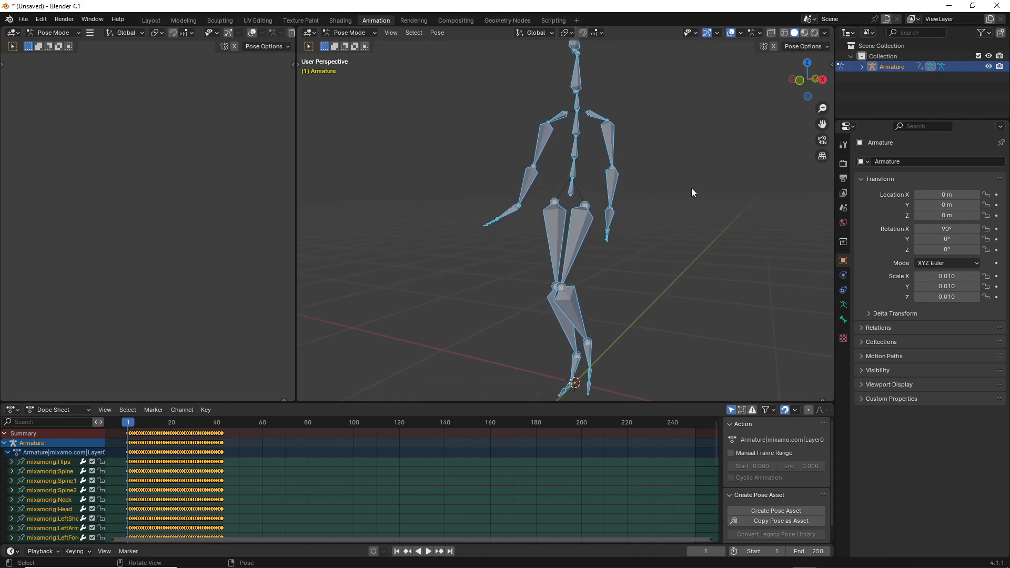
pyautogui.scroll(5, 193, 448)
pyautogui.scroll(-4, 194, 445)
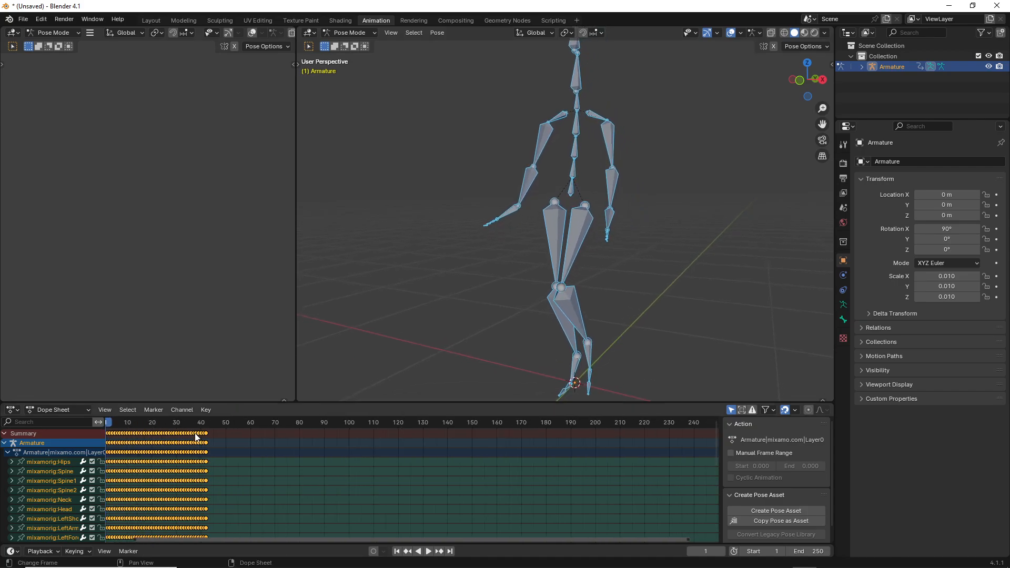
# Enlarge the Dope Sheet area and examine the full extent of the walking animation's keyframes
pyautogui.scroll(5, 200, 432)
pyautogui.scroll(-3, 203, 434)
pyautogui.scroll(3, 210, 434)
pyautogui.scroll(-6, 213, 436)
pyautogui.moveTo(221, 449); pyautogui.dragTo(402, 476, button='middle')
pyautogui.scroll(12, 466, 424)
pyautogui.scroll(-2, 401, 473)
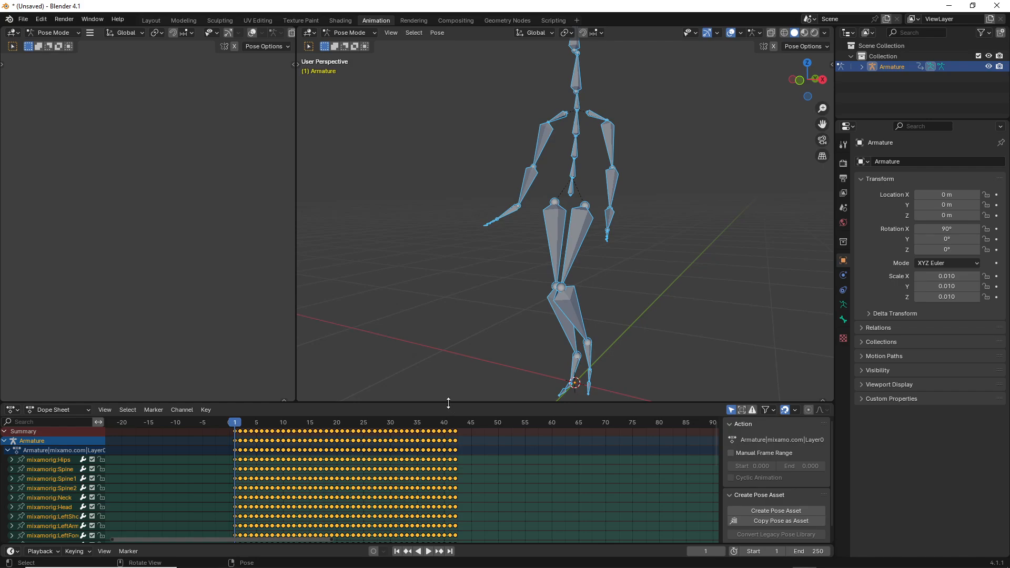
pyautogui.moveTo(448, 403); pyautogui.dragTo(458, 328)
pyautogui.scroll(2, 467, 425)
pyautogui.scroll(-1, 452, 421)
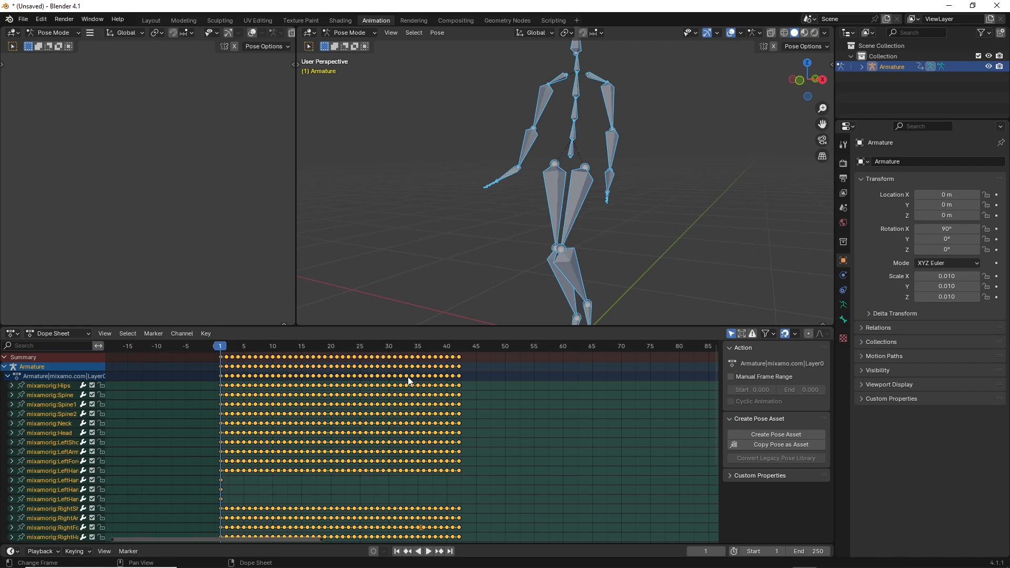
# Preview the walk, move the playhead to frame 42 and set the scene's end frame to 42
pyautogui.press('space')
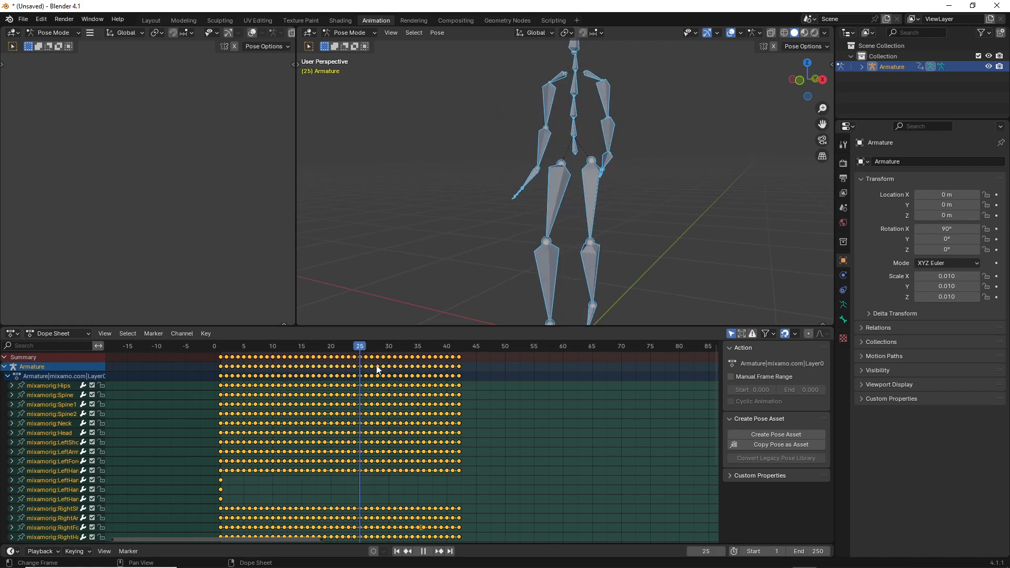
pyautogui.press('space')
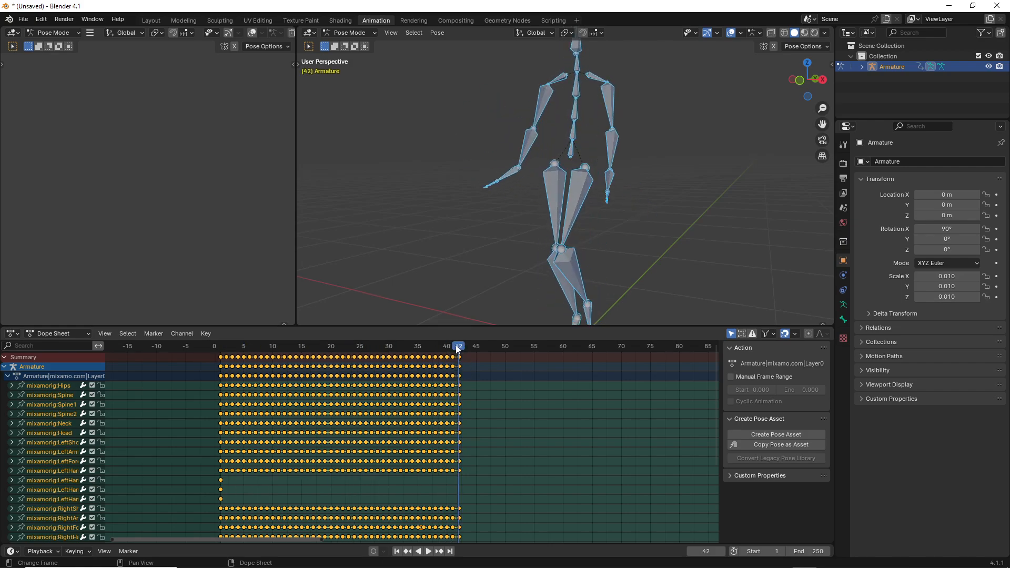
pyautogui.click(811, 551)
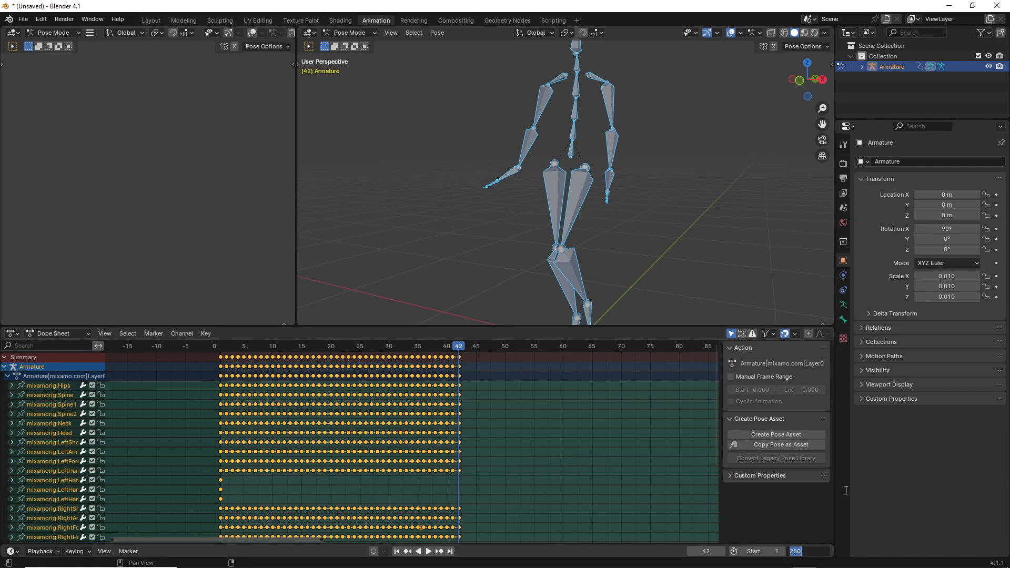
pyautogui.write('42')
pyautogui.press('Return')
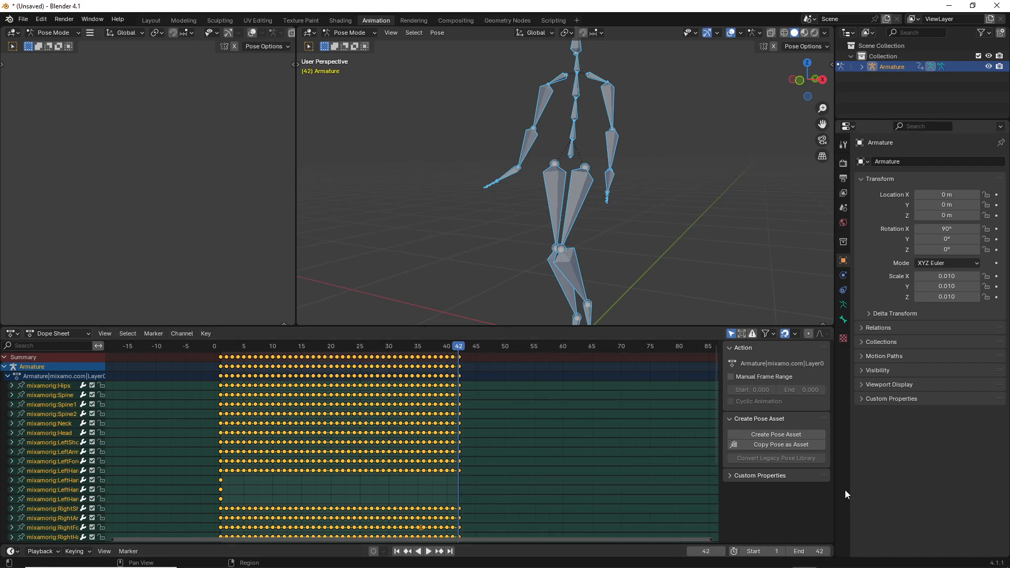
# Shrink the Dope Sheet area to enlarge the 3D viewport and play the walking animation over the shortened frame range
pyautogui.moveTo(692, 326); pyautogui.dragTo(704, 387)
pyautogui.scroll(-2, 681, 289)
pyautogui.press('space')
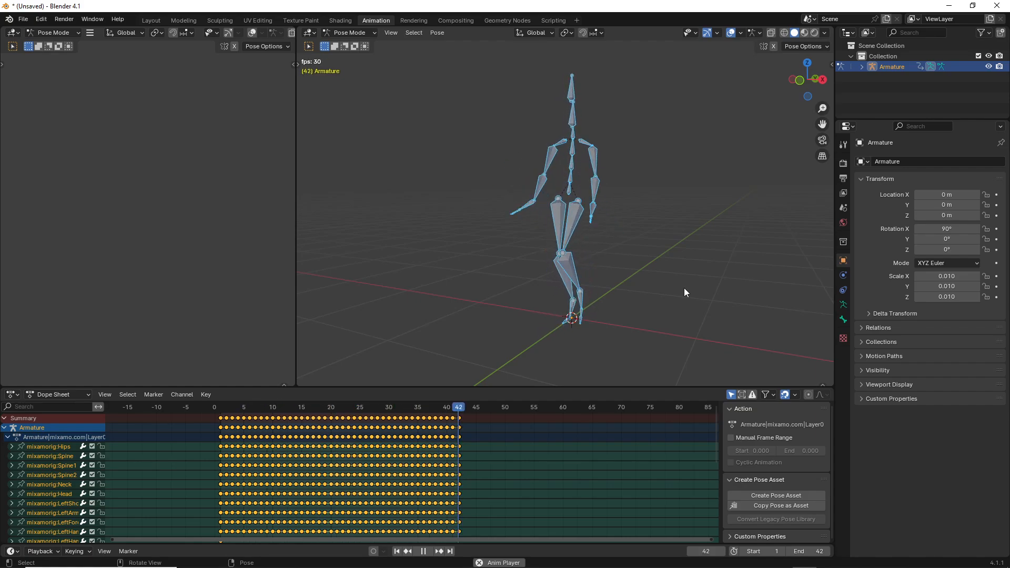
pyautogui.press('space')
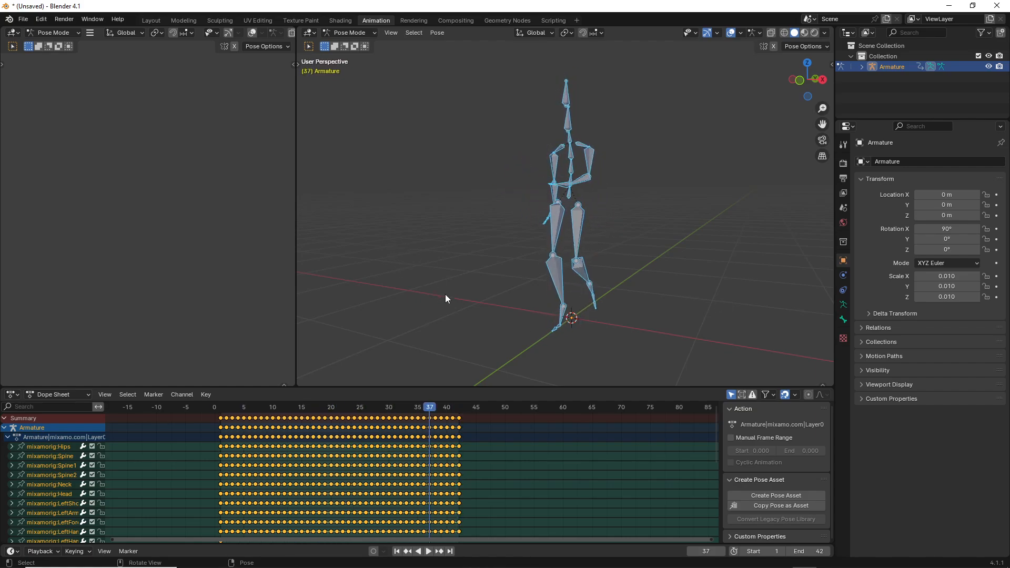
pyautogui.press('space')
pyautogui.press('space')
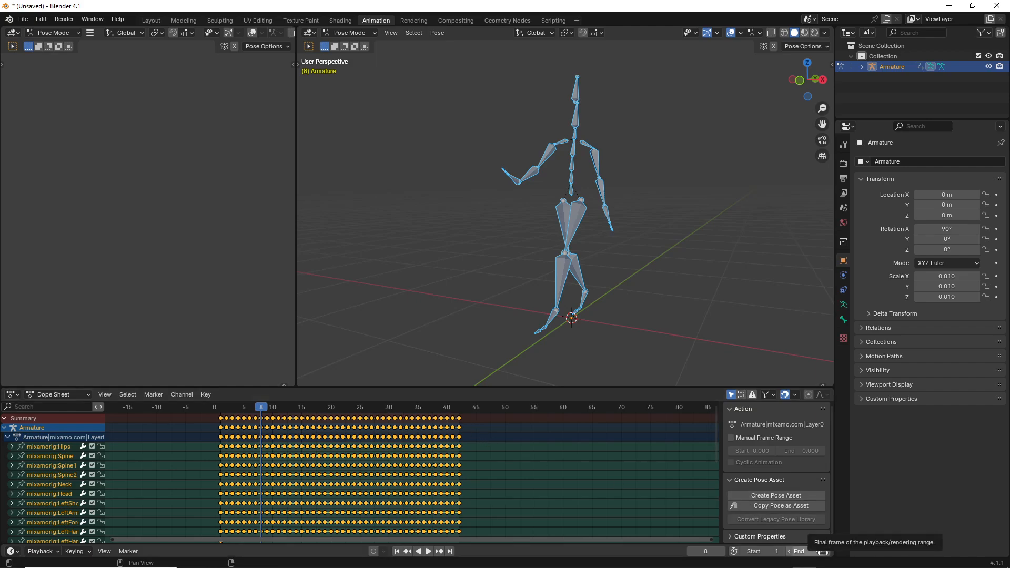
pyautogui.press('space')
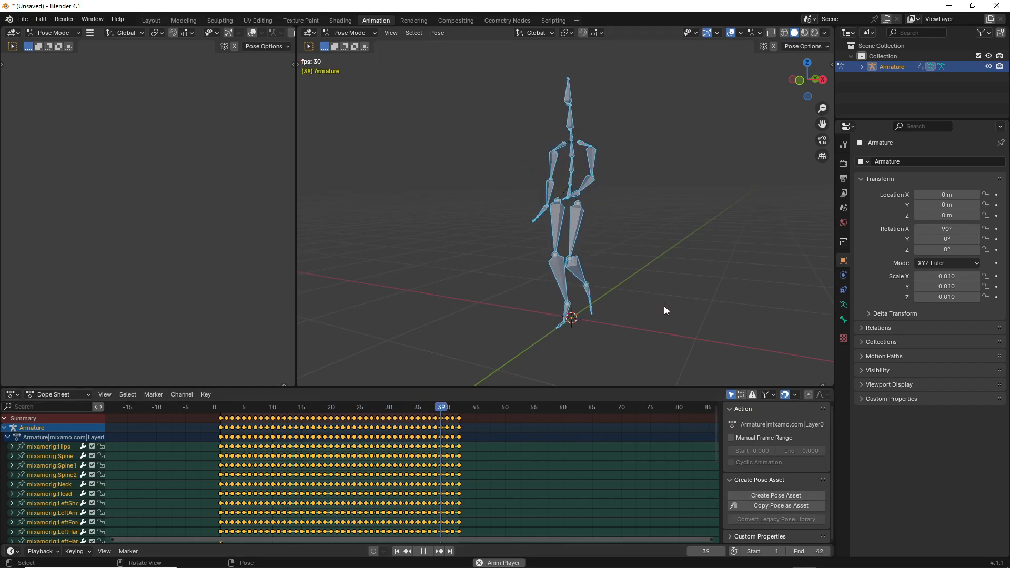
pyautogui.press('space')
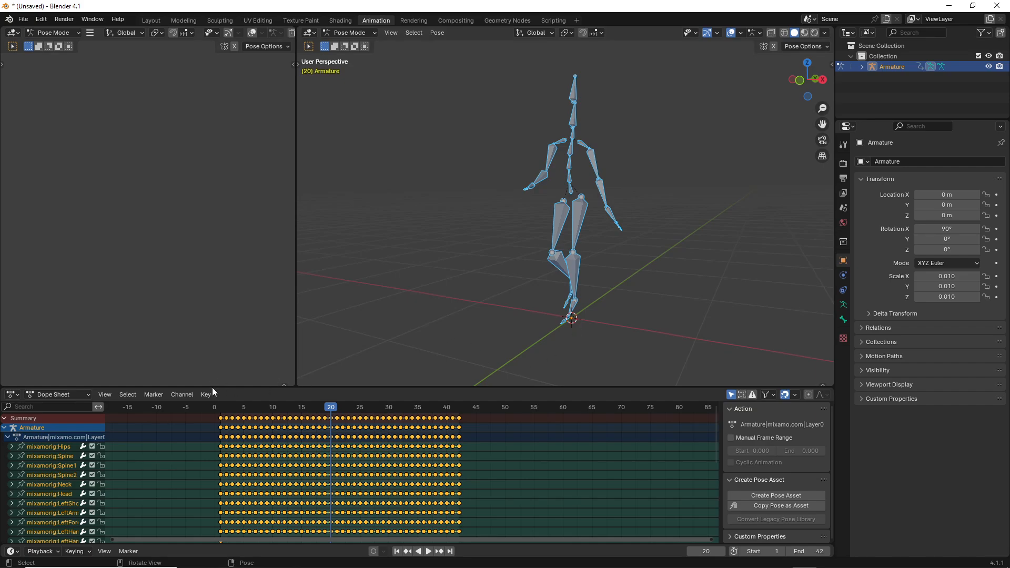
# Rename the armature's imported mixamo action to "walk" in the Dope Sheet
pyautogui.doubleClick(55, 436)
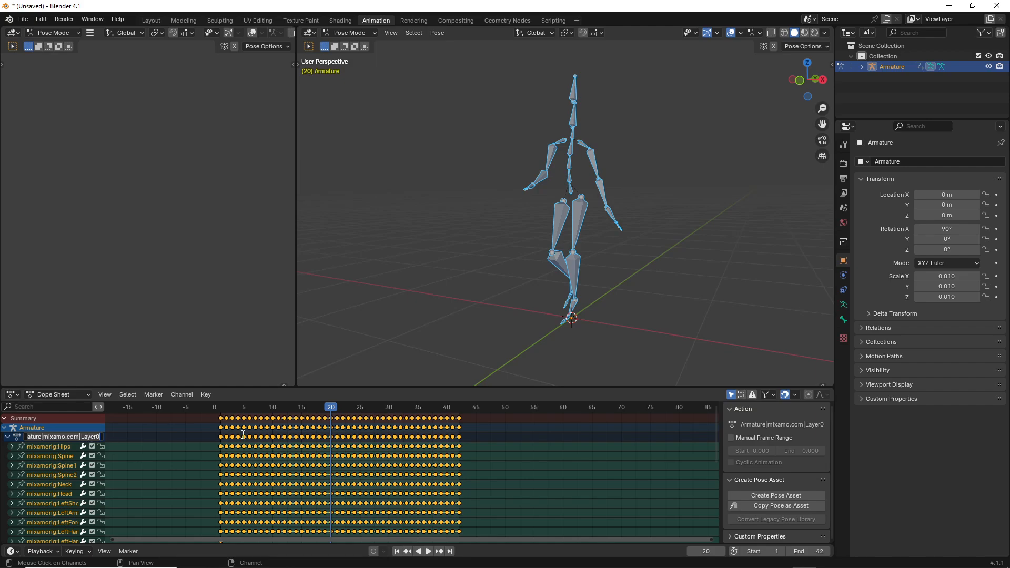
pyautogui.write('walk')
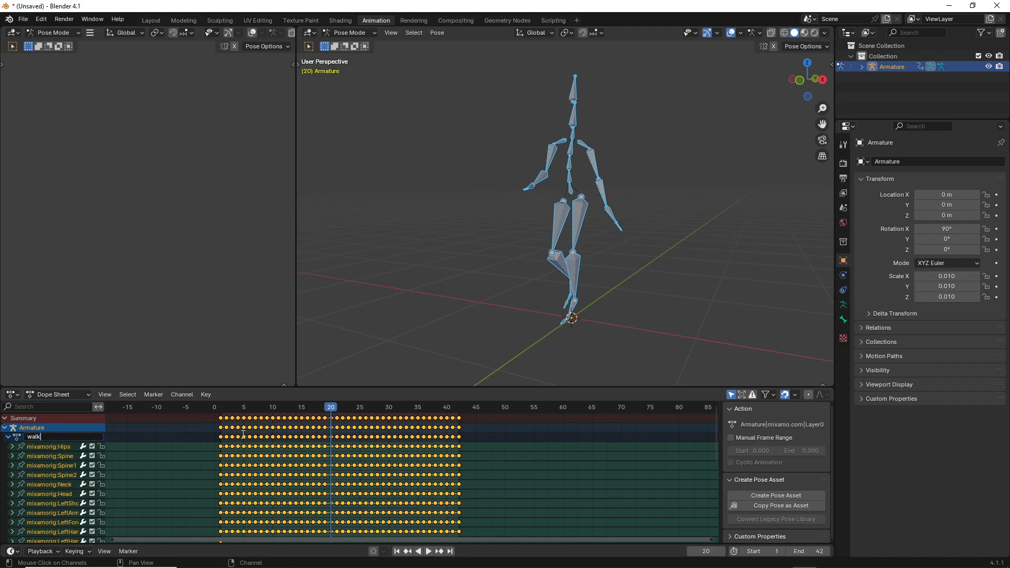
pyautogui.press('Return')
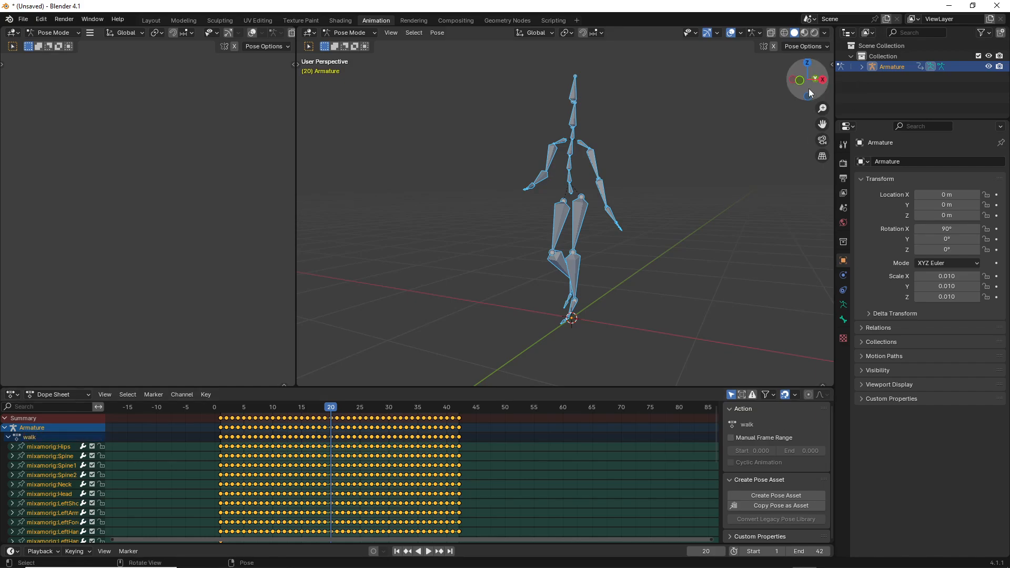
# Switch the Dope Sheet to the Action Editor and check the list of available actions
pyautogui.moveTo(741, 205); pyautogui.dragTo(678, 209, button='middle')
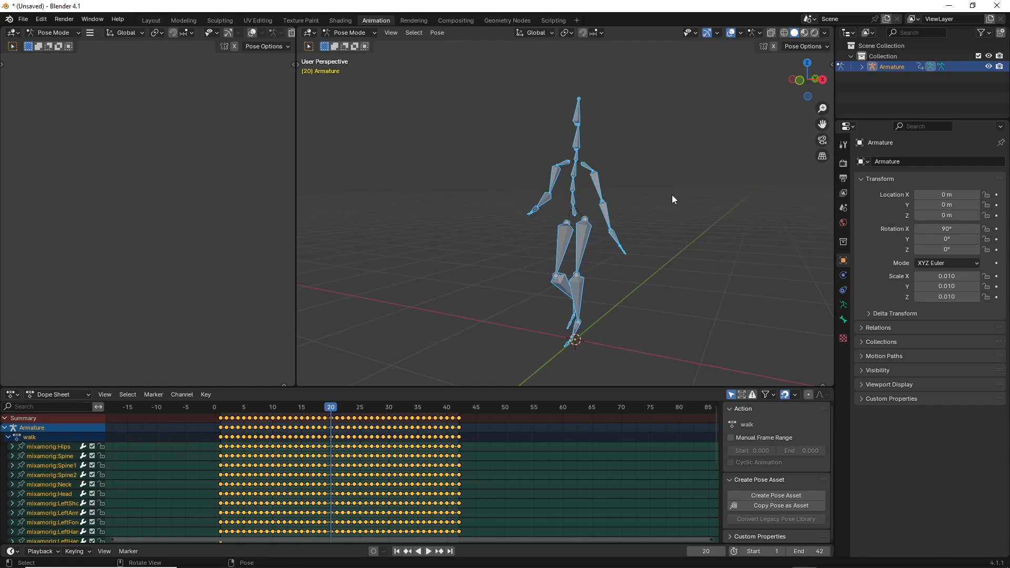
pyautogui.click(58, 395)
pyautogui.click(59, 432)
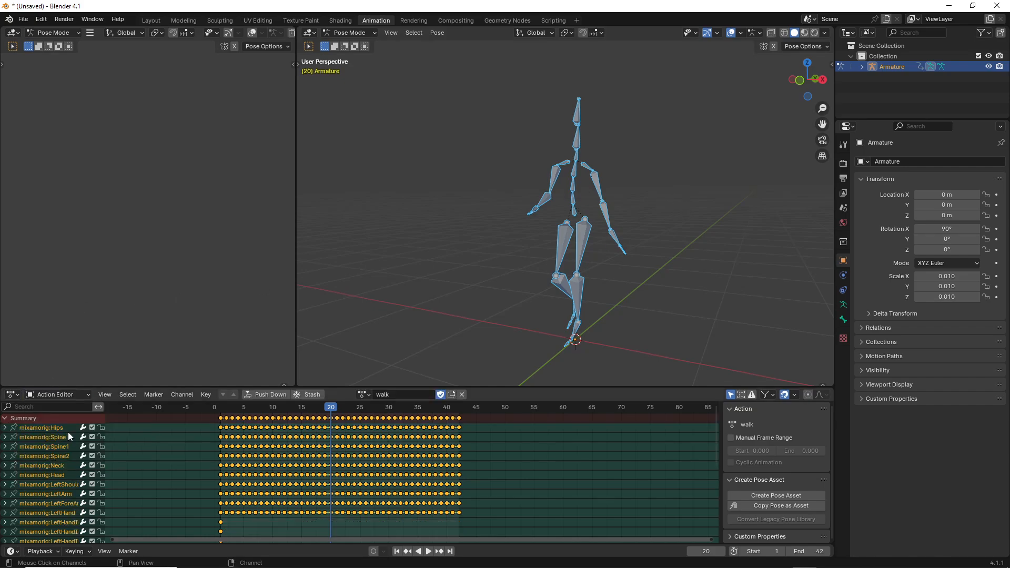
pyautogui.click(364, 395)
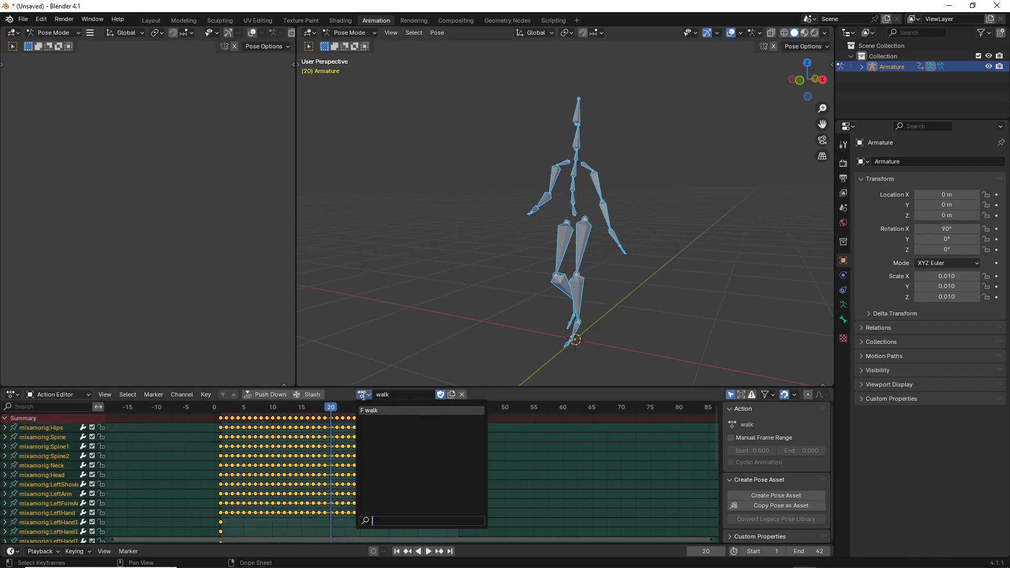
pyautogui.click(363, 396)
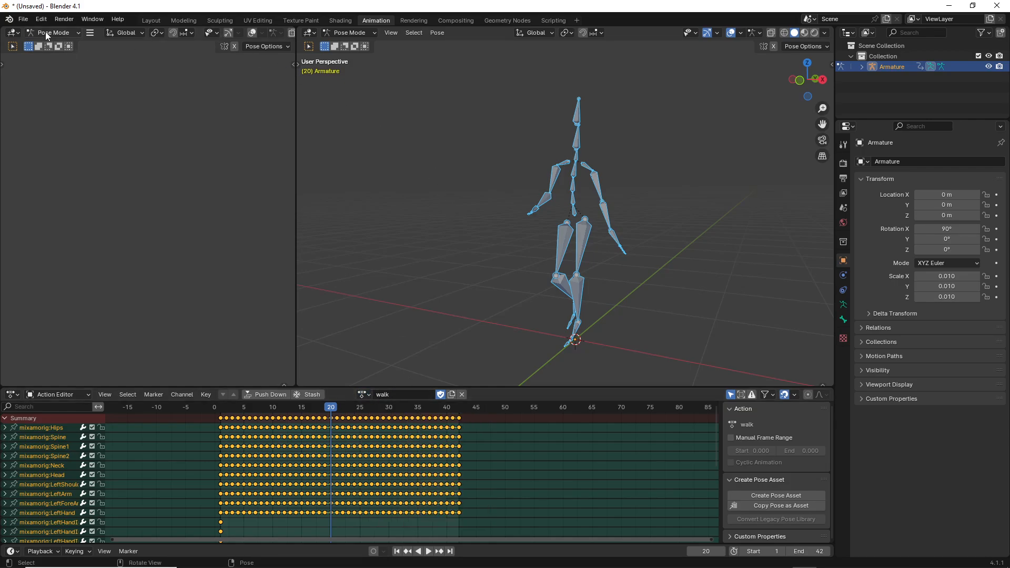
# Save the walking file as base_female_walk in the blend\base_female folder
pyautogui.click(24, 19)
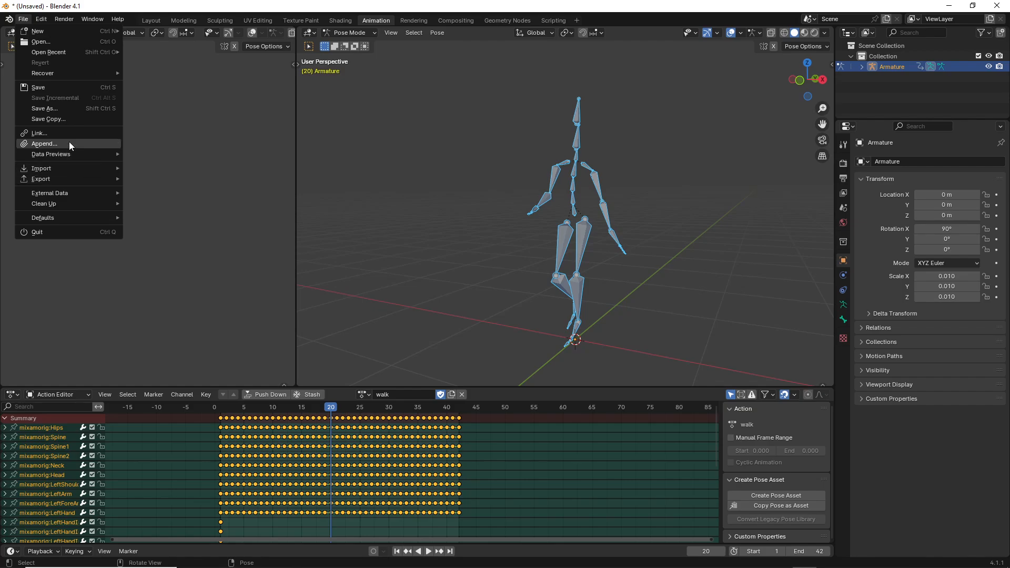
pyautogui.click(71, 107)
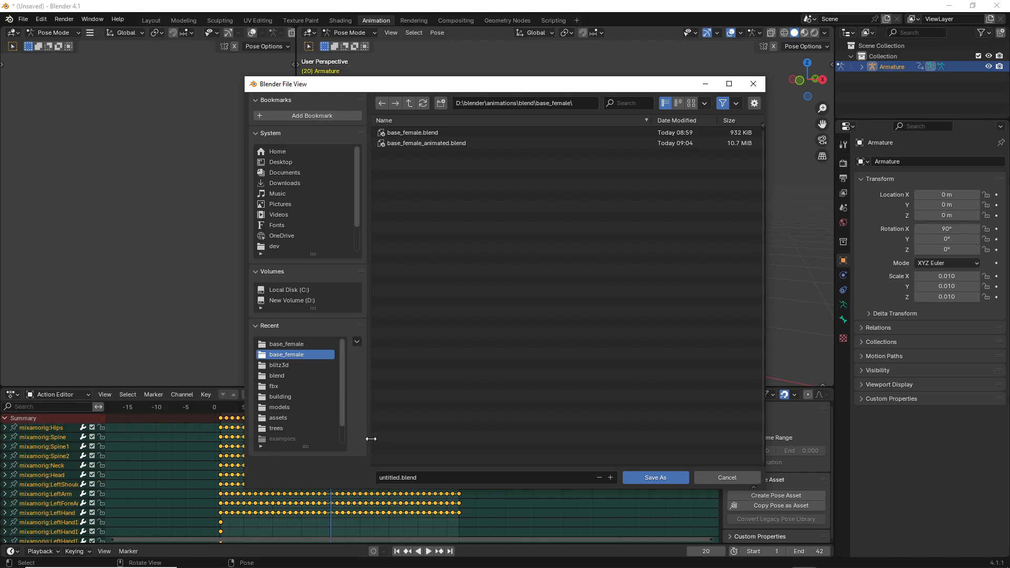
pyautogui.doubleClick(394, 478)
pyautogui.write('base_female_walk')
pyautogui.press('Return')
pyautogui.click(664, 477)
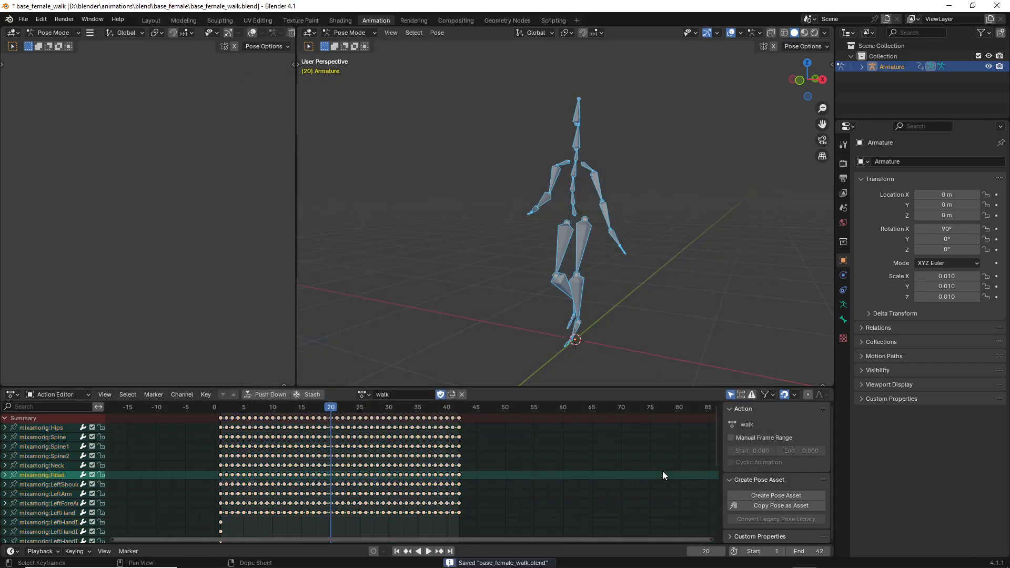
# Start a new default scene file, saving the pending changes to base_female_walk.blend
pyautogui.click(24, 20)
pyautogui.click(25, 21)
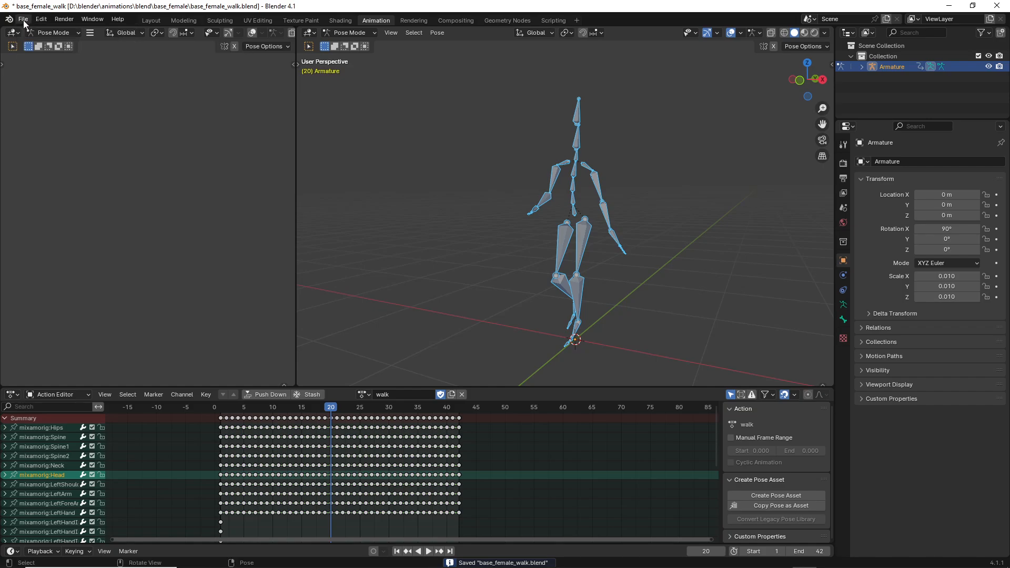
pyautogui.click(24, 21)
pyautogui.moveTo(49, 33)
pyautogui.click(200, 41)
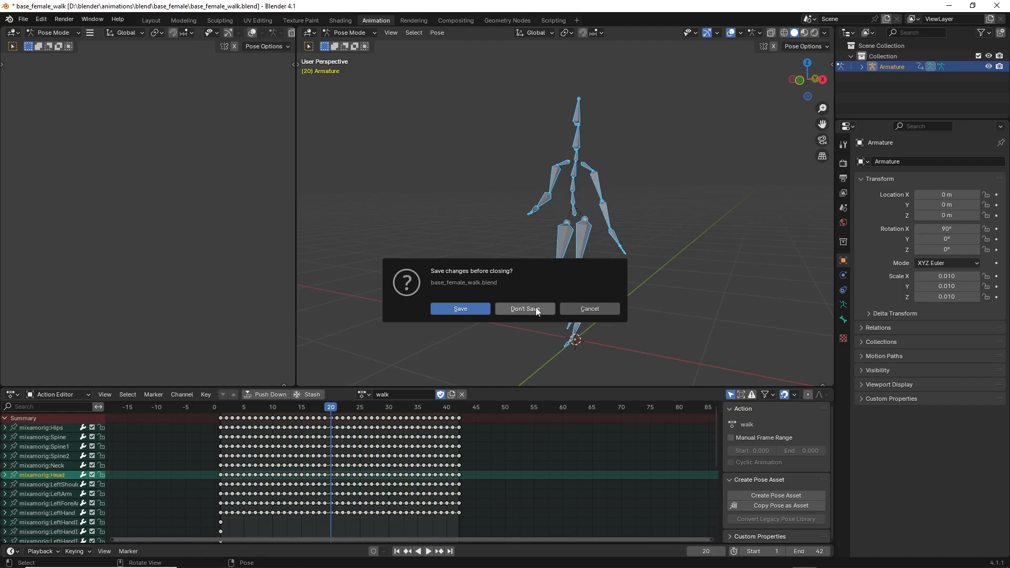
pyautogui.click(476, 308)
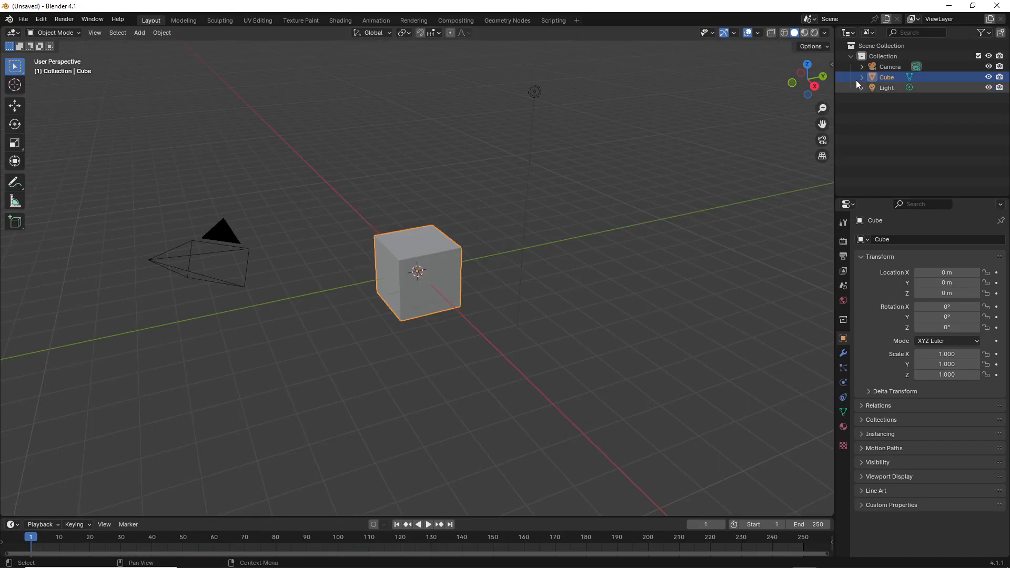
# Delete the default camera, cube and light from the new scene
pyautogui.click(881, 68)
pyautogui.press('Delete')
pyautogui.click(887, 68)
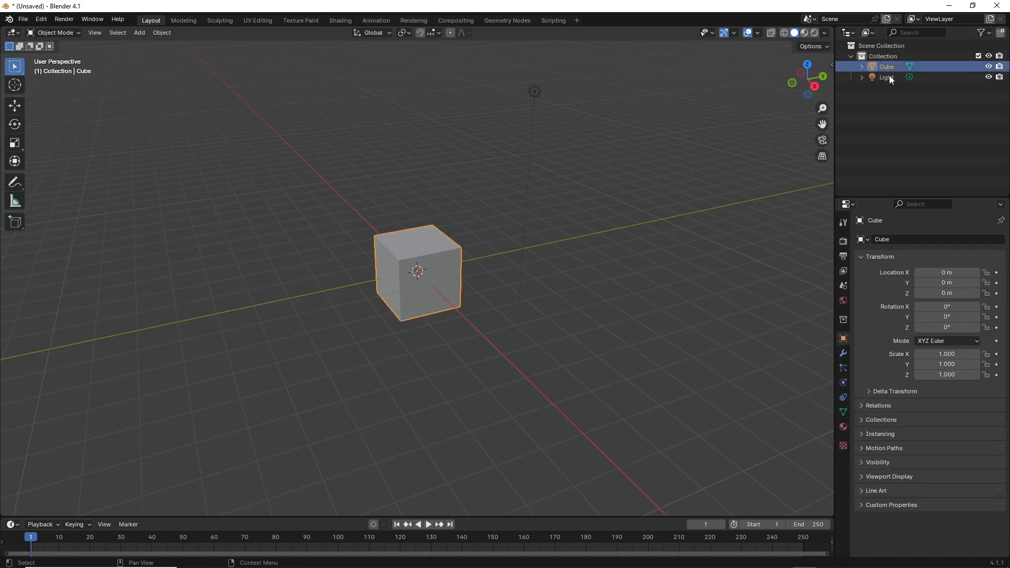
pyautogui.press('Delete')
pyautogui.click(882, 68)
pyautogui.press('Delete')
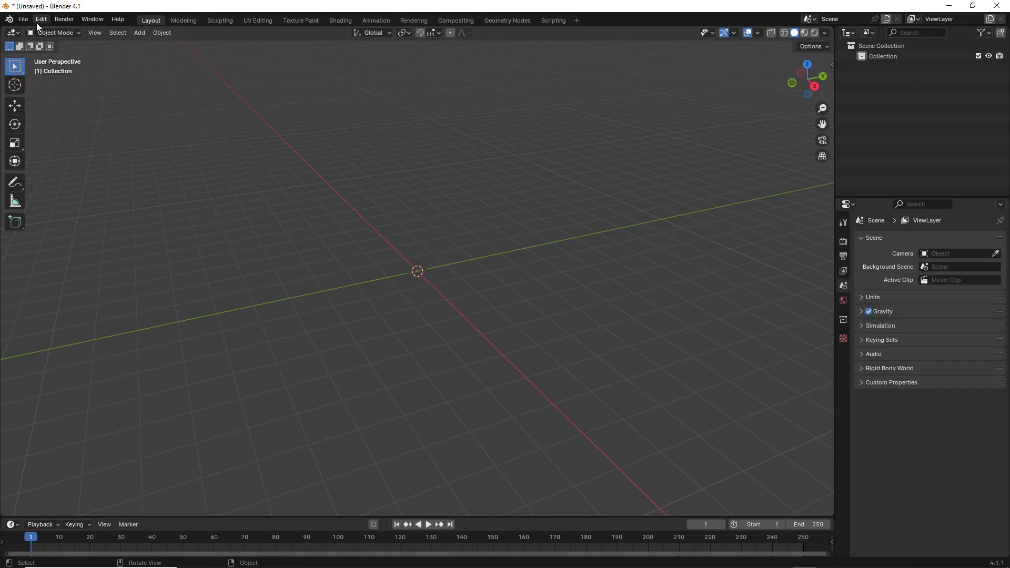
# Import base_female_running.fbx from the D:\blender\animations\fbx\base_female folder
pyautogui.click(23, 20)
pyautogui.moveTo(73, 167)
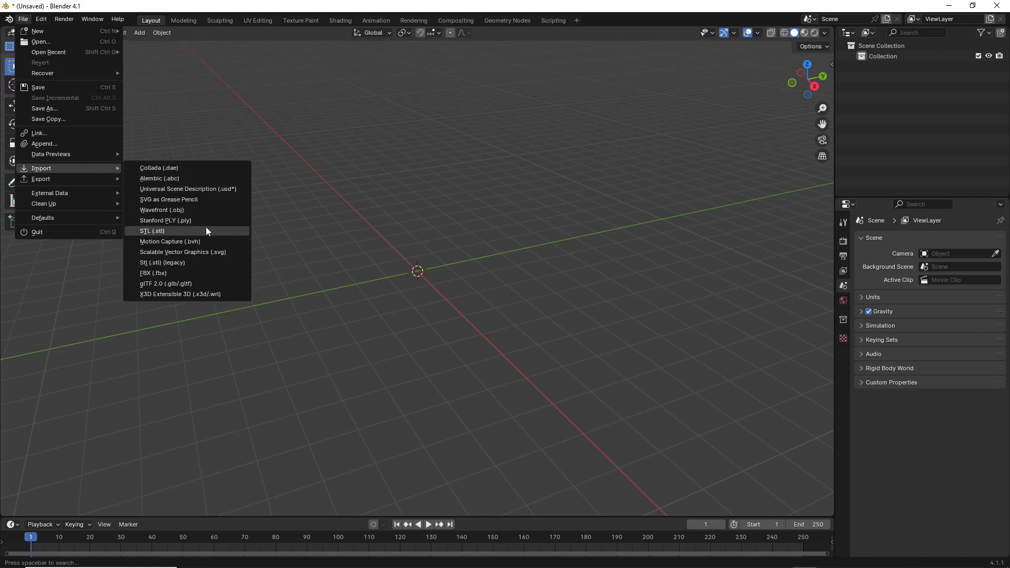
pyautogui.click(207, 274)
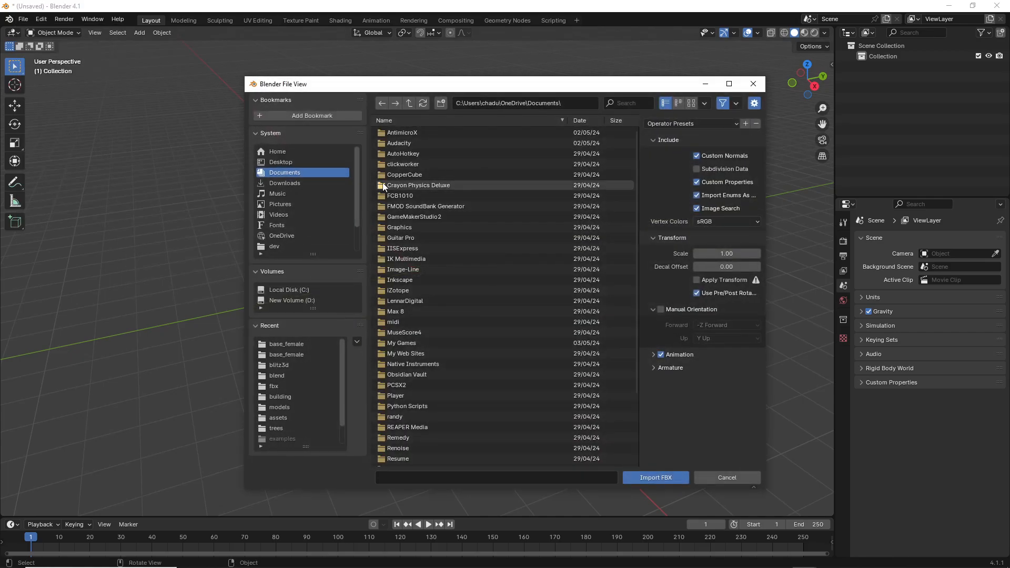
pyautogui.click(280, 382)
pyautogui.doubleClick(412, 134)
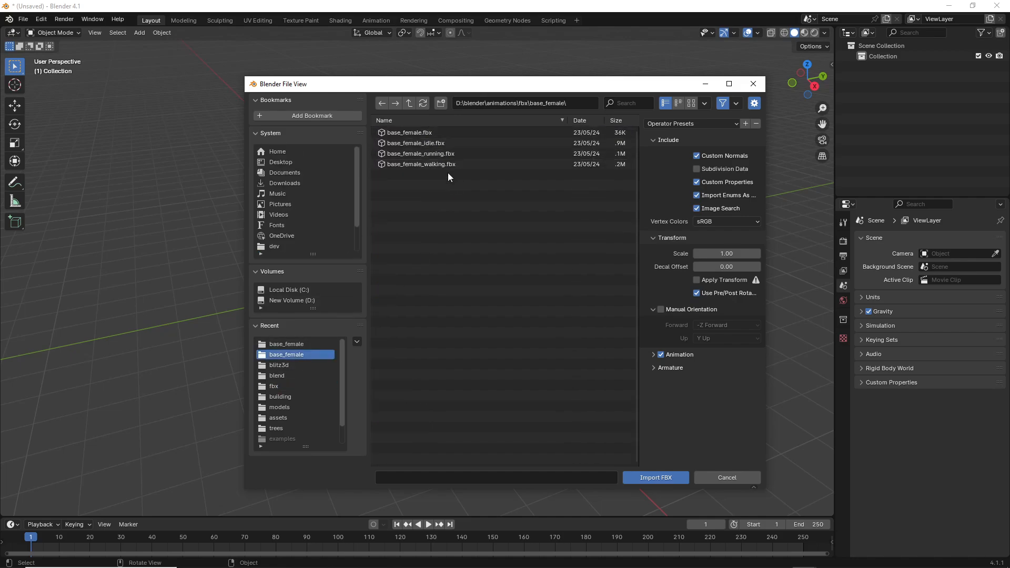
pyautogui.doubleClick(427, 155)
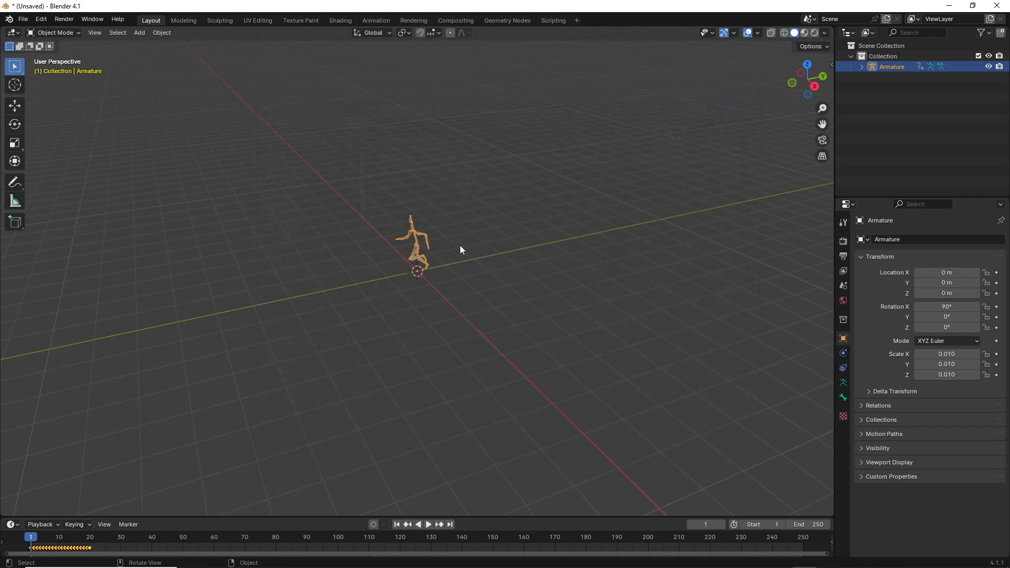
# Inspect the imported running armature, switch to the Animation workspace and frame the armature in its 3D viewport
pyautogui.scroll(5, 460, 246)
pyautogui.moveTo(517, 222); pyautogui.dragTo(570, 243, button='middle')
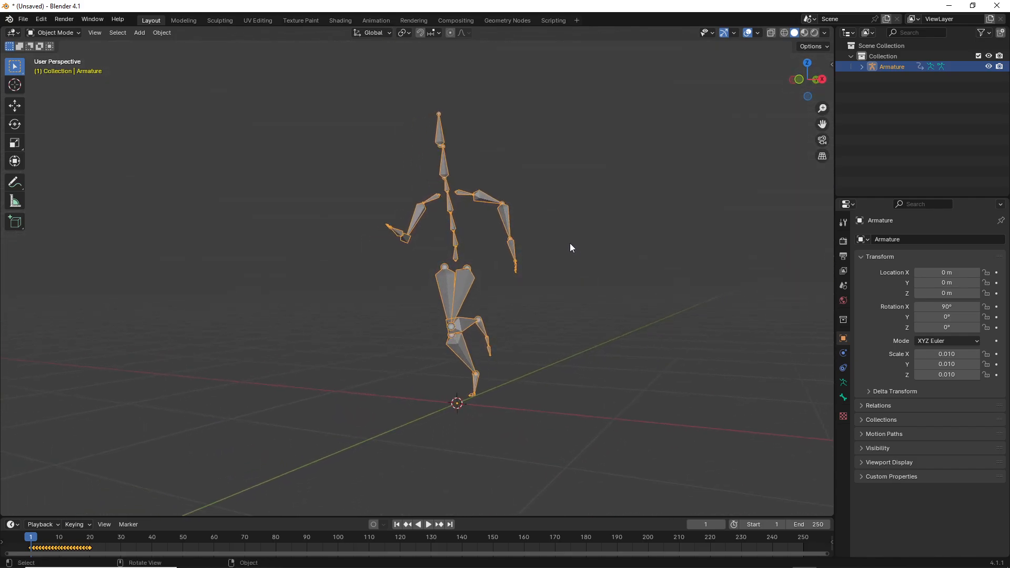
pyautogui.click(382, 20)
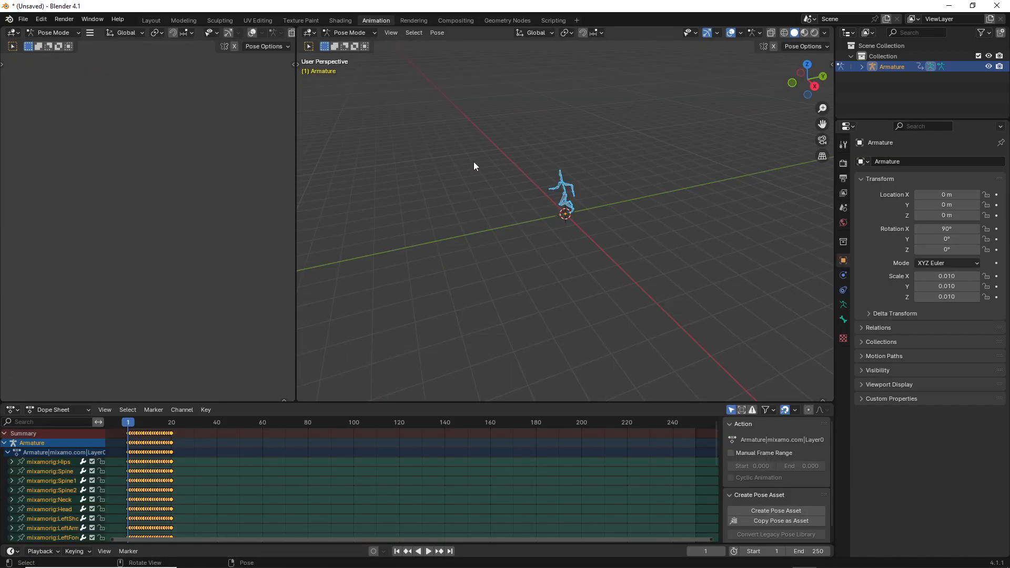
pyautogui.scroll(7, 520, 239)
pyautogui.keyDown('shift'); pyautogui.moveTo(785, 181); pyautogui.dragTo(699, 235, button='middle'); pyautogui.keyUp('shift')
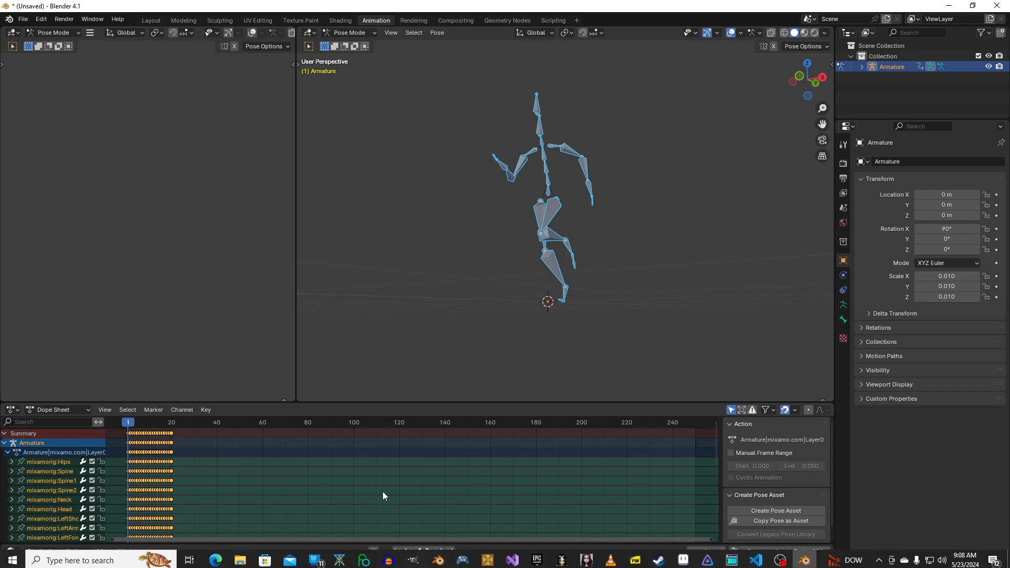
# Examine the extent of the running animation's keyframes and move the playhead to the last one at frame 20
pyautogui.scroll(-5, 195, 443)
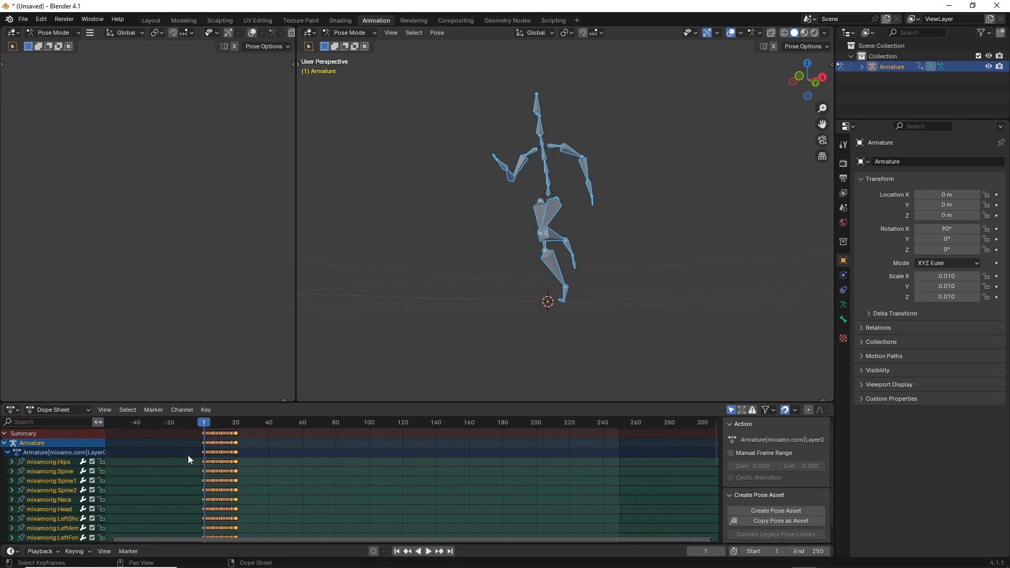
pyautogui.moveTo(481, 470); pyautogui.dragTo(536, 482, button='middle')
pyautogui.scroll(18, 526, 486)
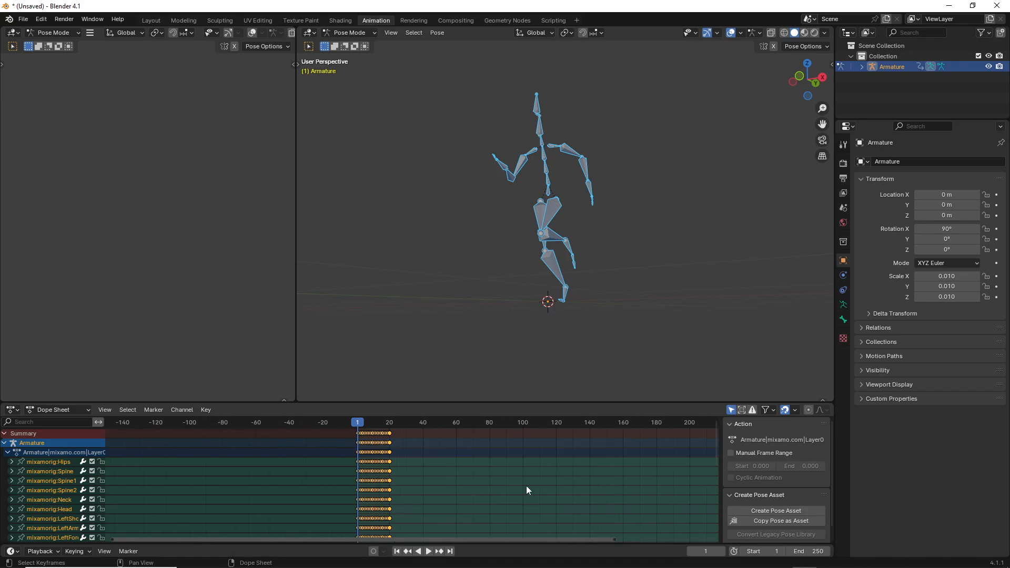
pyautogui.scroll(5, 392, 480)
pyautogui.moveTo(394, 481); pyautogui.dragTo(532, 433, button='middle')
pyautogui.scroll(3, 537, 503)
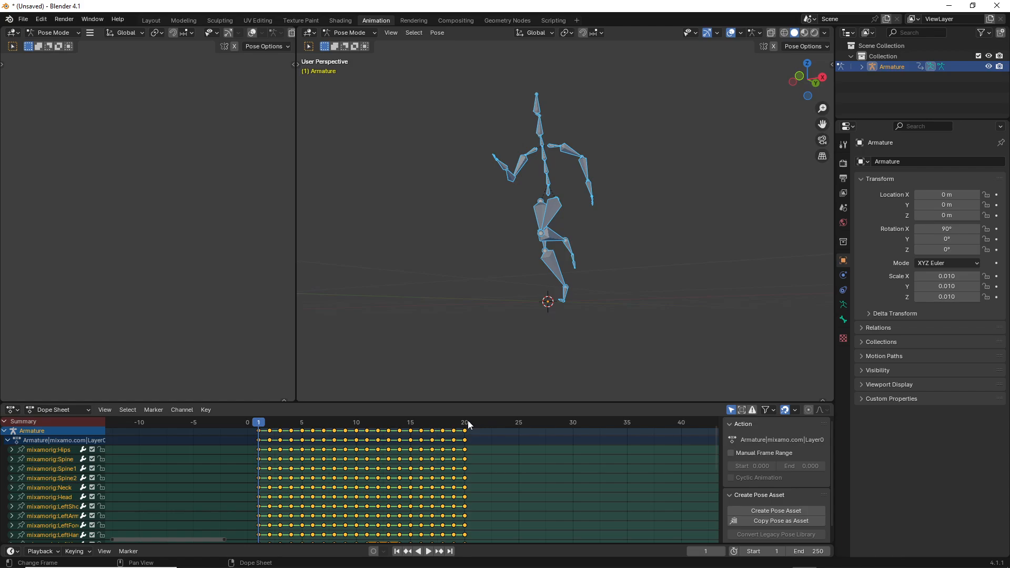
pyautogui.moveTo(263, 423); pyautogui.dragTo(468, 437)
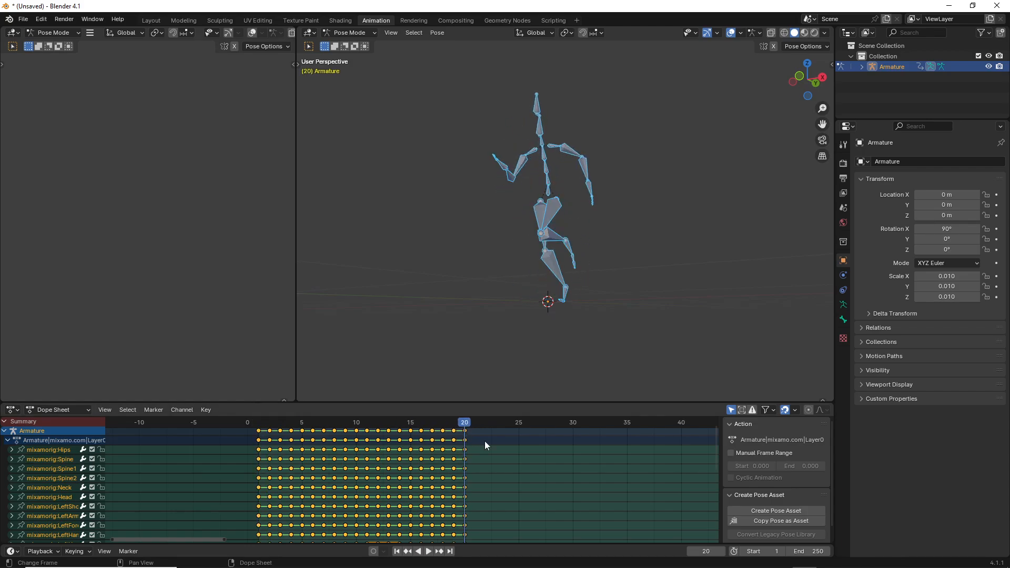
# Set the scene's end frame to 20, then play and stop the running animation to check it
pyautogui.click(799, 553)
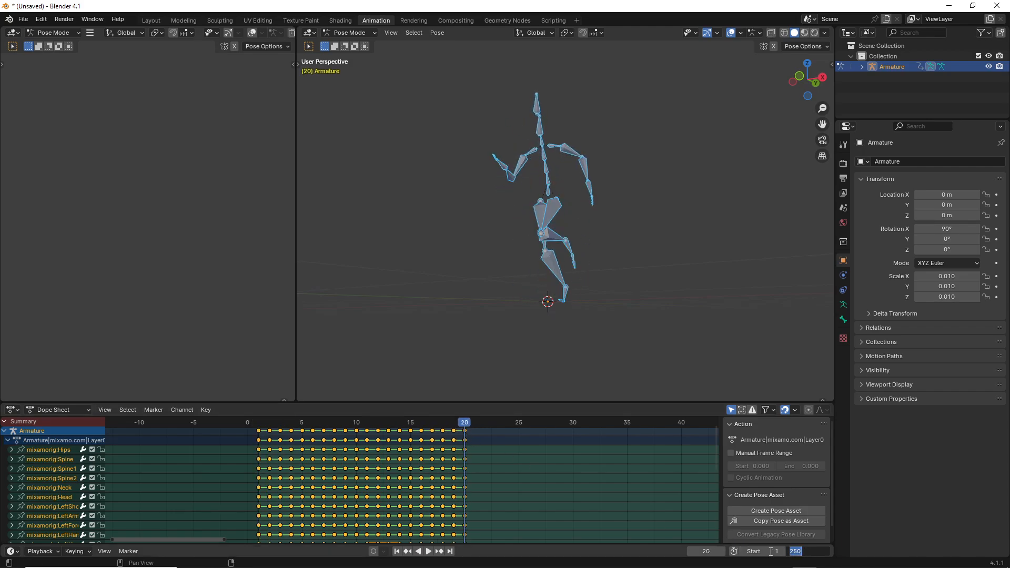
pyautogui.write('210')
pyautogui.hotkey('ctrl', 'a')
pyautogui.write('20')
pyautogui.press('Return')
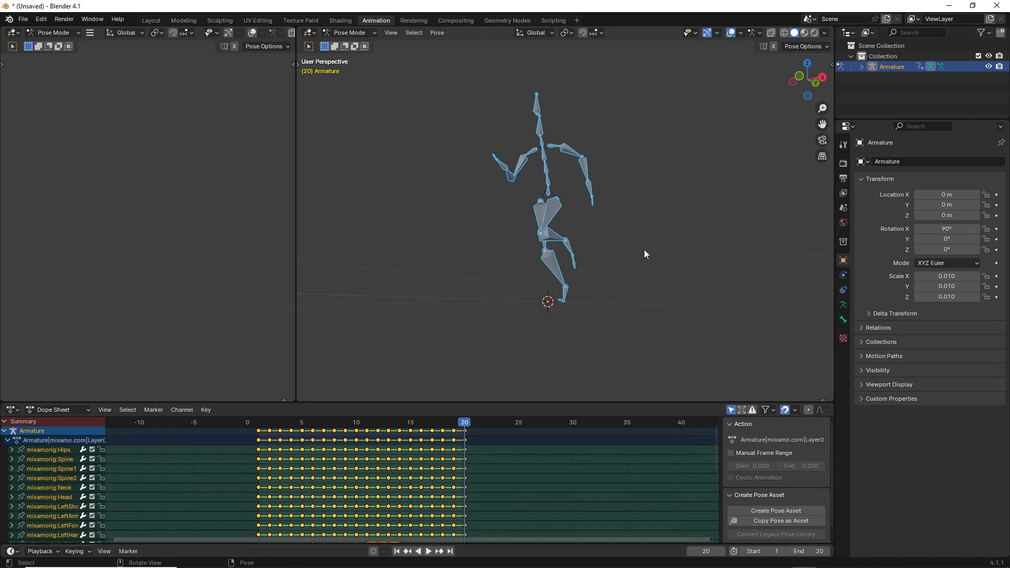
pyautogui.press('space')
pyautogui.moveTo(662, 254); pyautogui.dragTo(681, 239, button='middle')
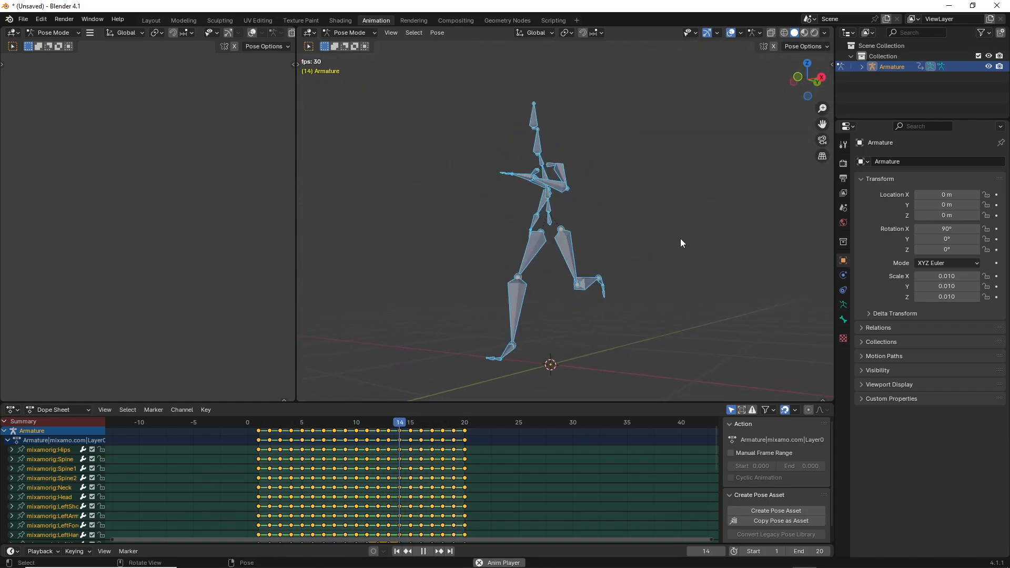
pyautogui.press('space')
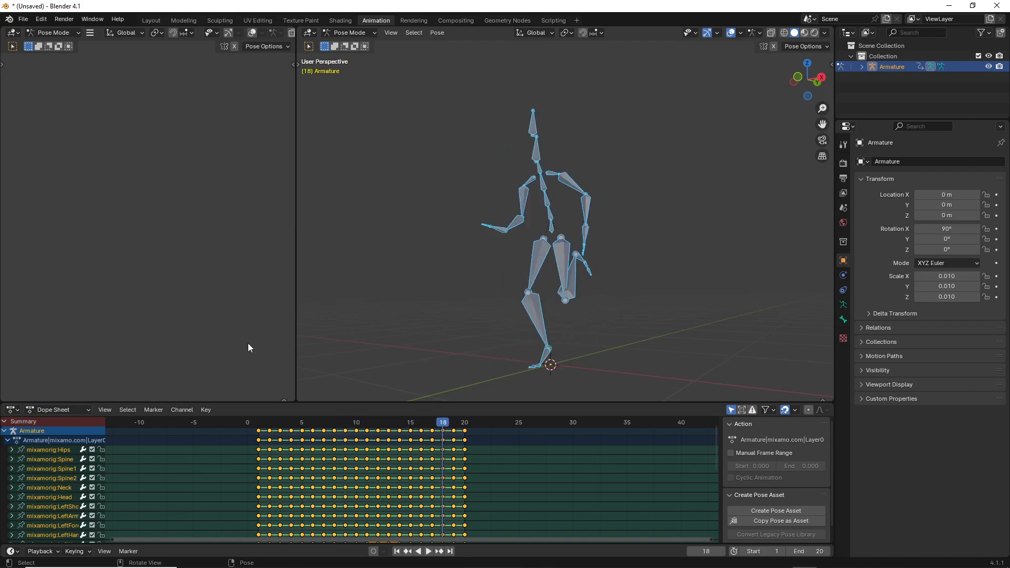
# Rename the armature's imported mixamo action to "running" in the Dope Sheet
pyautogui.doubleClick(48, 441)
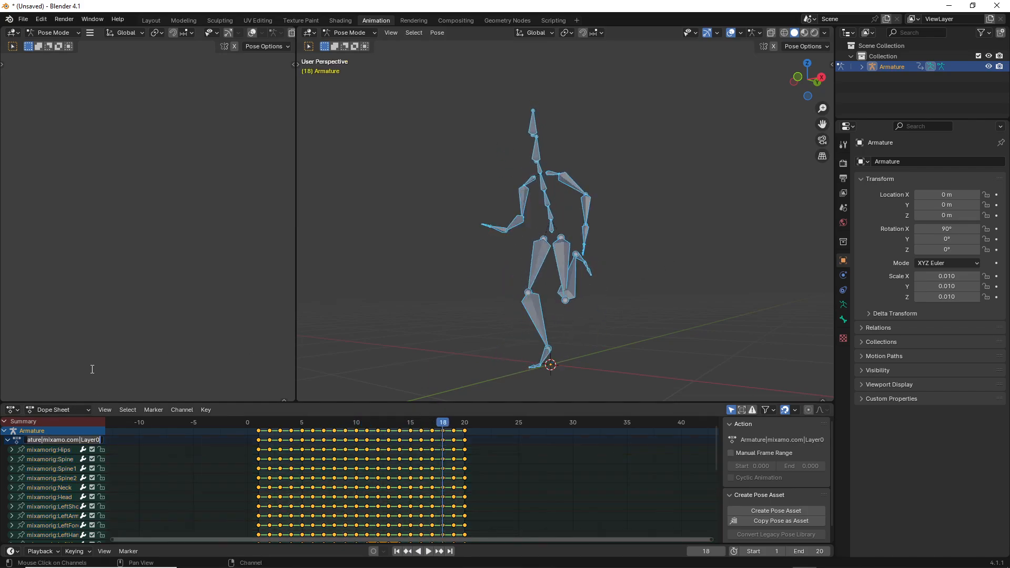
pyautogui.write('running')
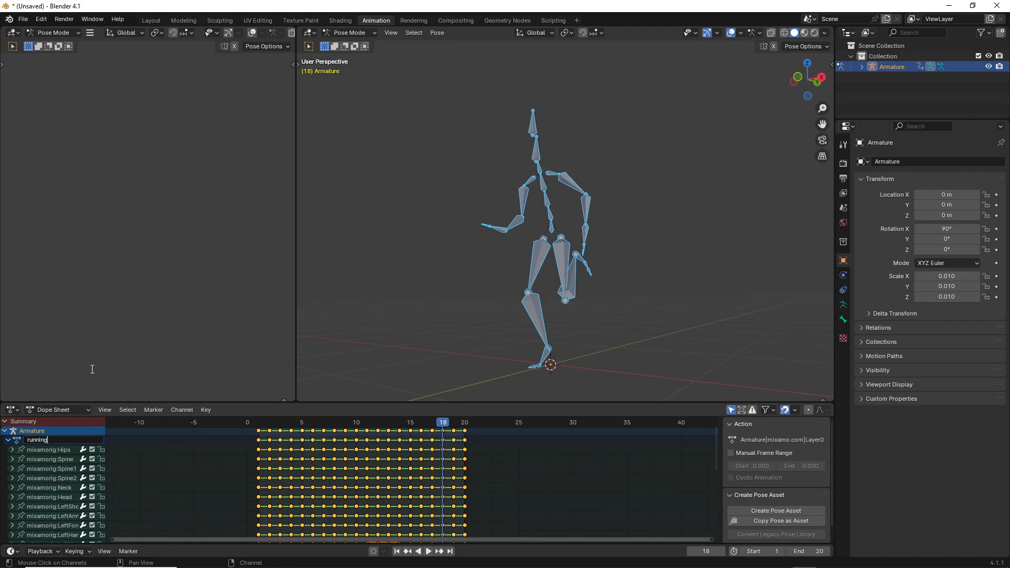
pyautogui.press('Return')
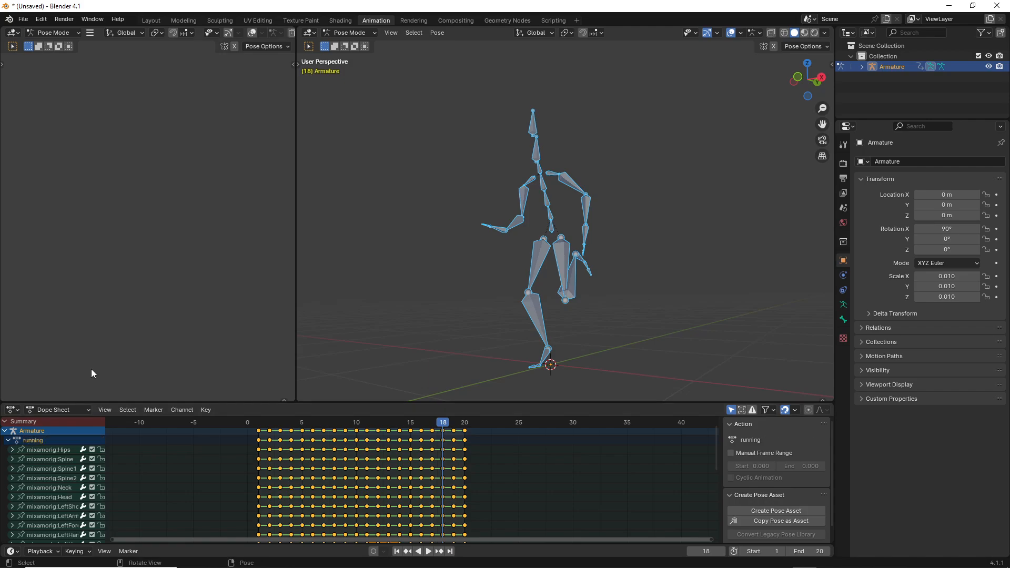
# Save the running animation file as base_female_running.blend in the D:\blender\animations\blend\base_female folder
pyautogui.click(23, 19)
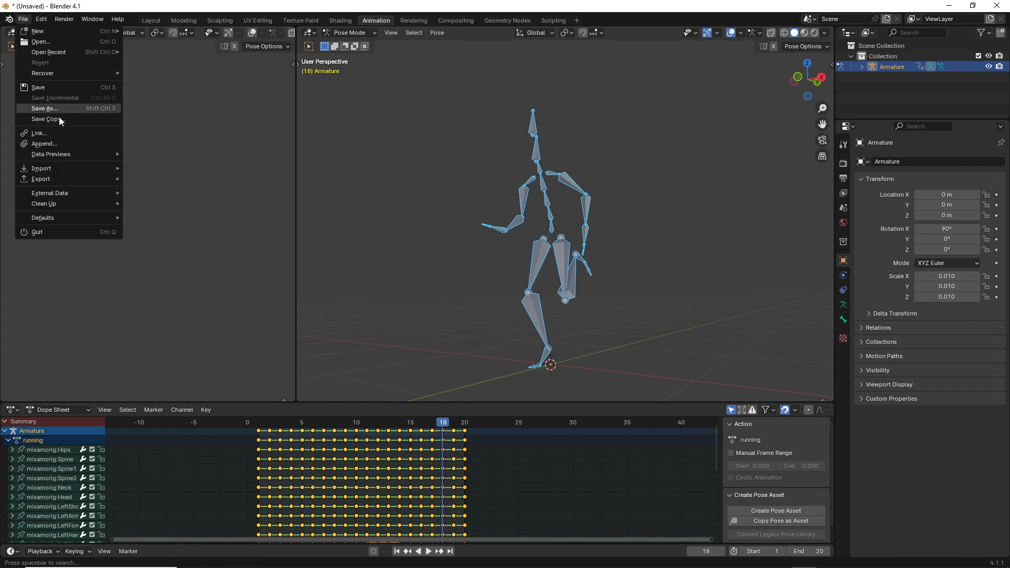
pyautogui.click(46, 108)
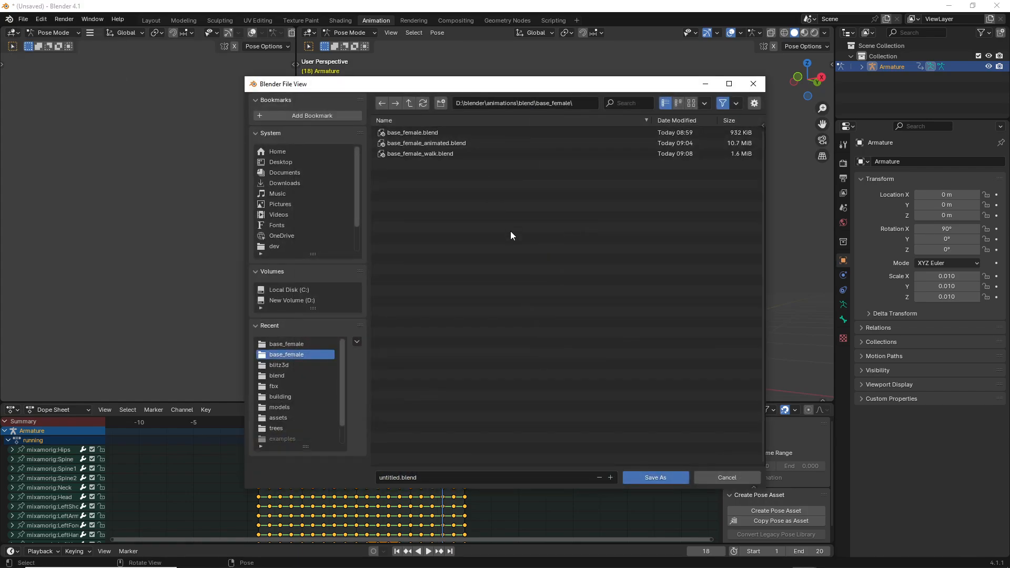
pyautogui.click(422, 478)
pyautogui.write('base_fea')
pyautogui.press('BackSpace')
pyautogui.write('males')
pyautogui.press('BackSpace')
pyautogui.write('_running')
pyautogui.click(649, 476)
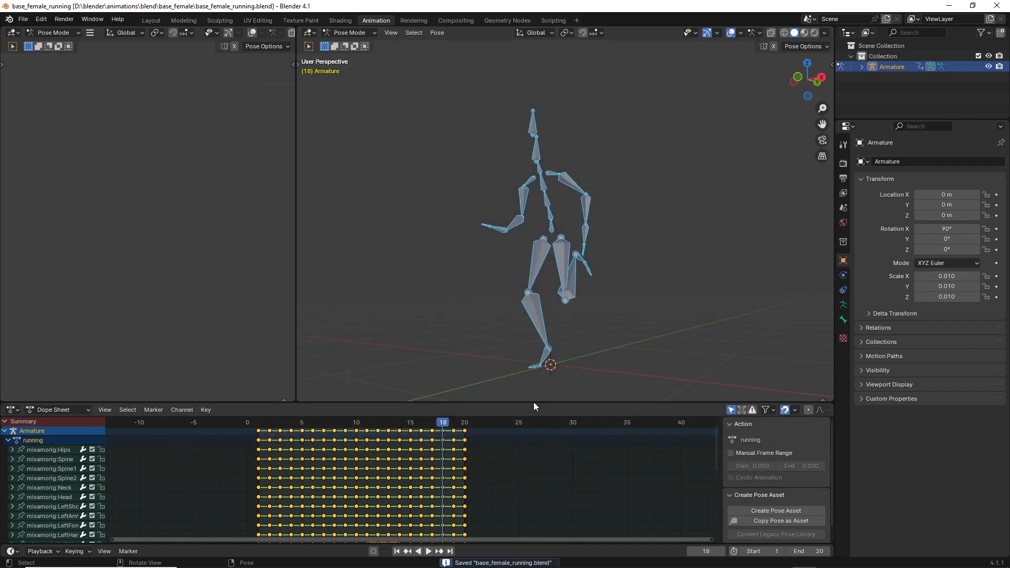
# Open base_female_animated.blend from the base_female folder and view the character from a slightly different angle
pyautogui.click(23, 19)
pyautogui.click(58, 42)
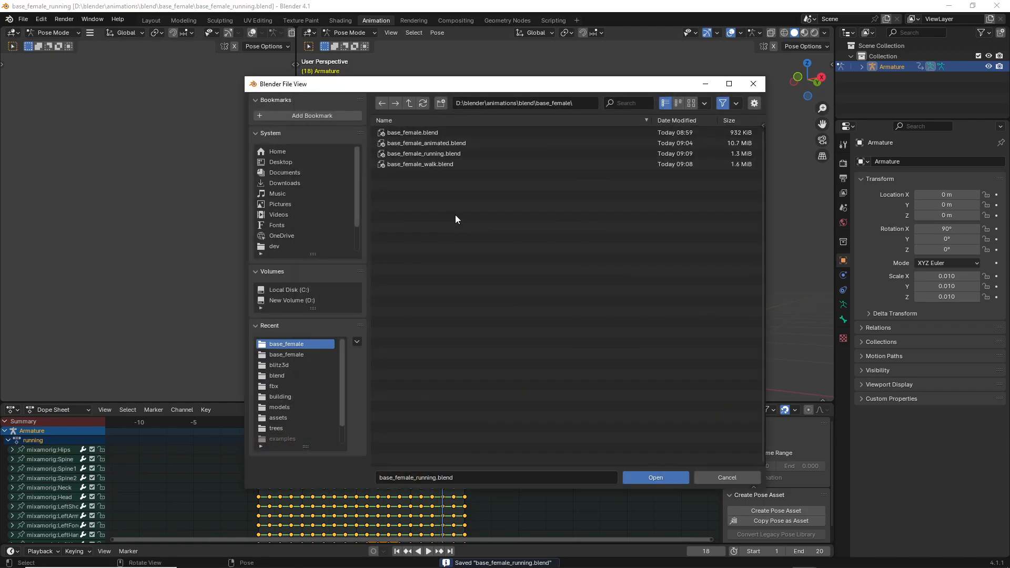
pyautogui.doubleClick(445, 144)
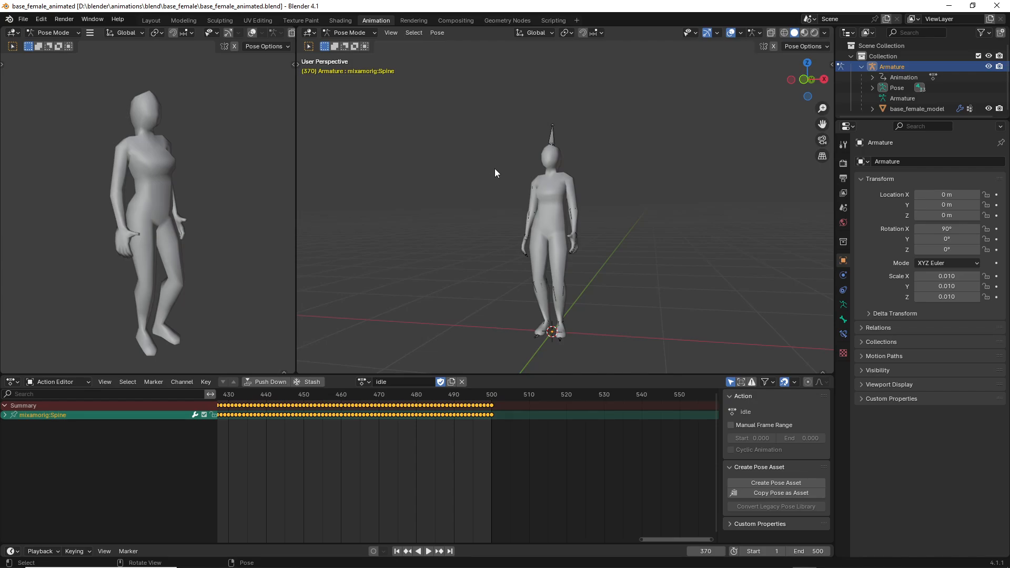
pyautogui.moveTo(389, 187); pyautogui.dragTo(518, 220, button='middle')
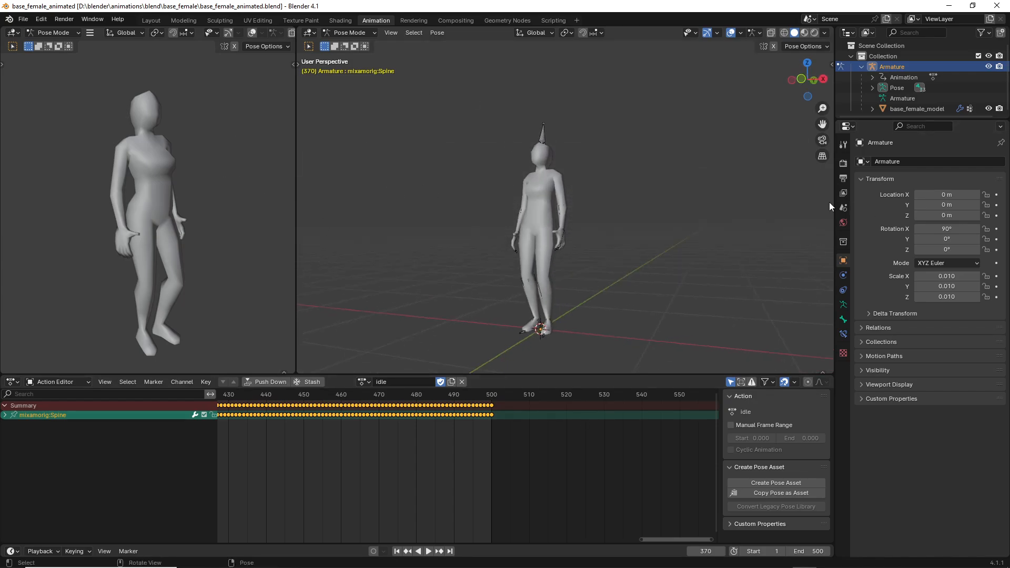
pyautogui.moveTo(690, 217); pyautogui.dragTo(666, 206, button='middle')
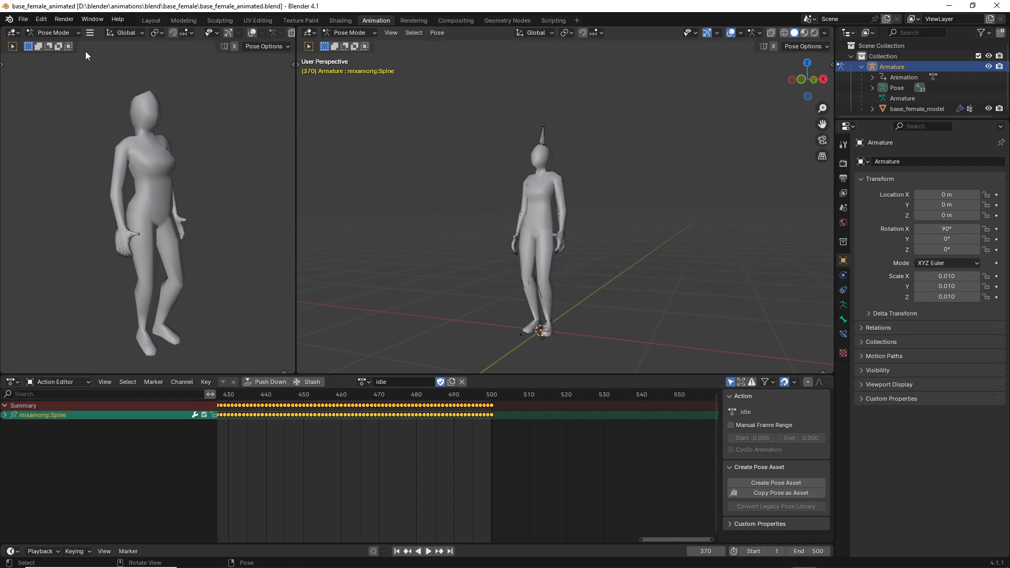
# Append the walk action from base_female_walk.blend, located in D:\blender\animations\blend\base_female
pyautogui.click(29, 18)
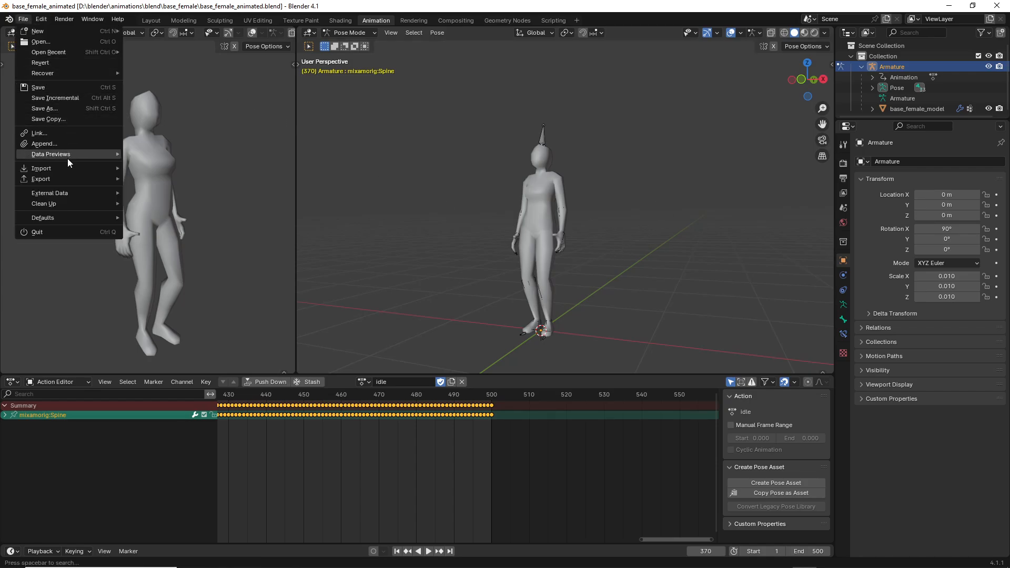
pyautogui.click(68, 143)
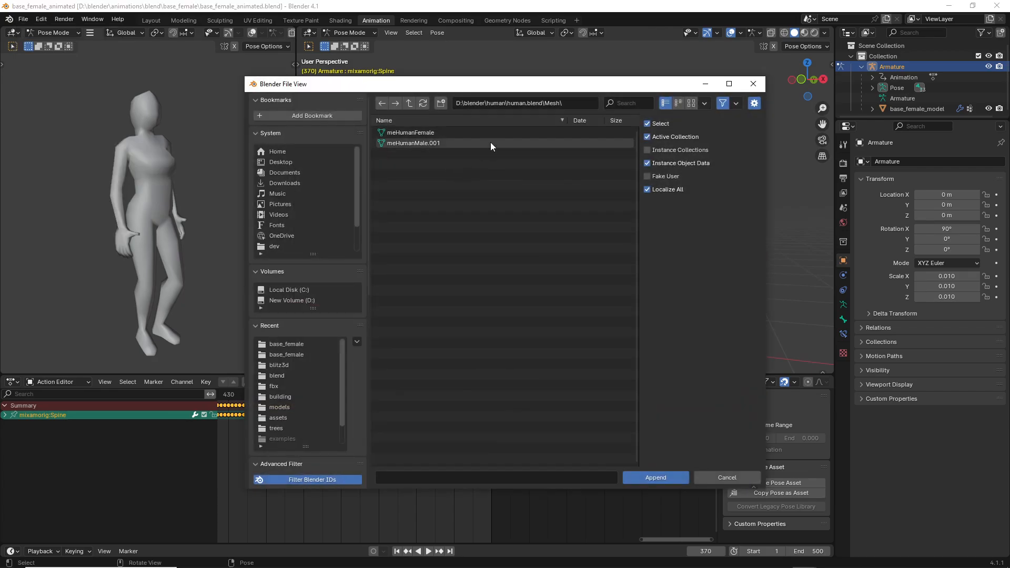
pyautogui.click(410, 104)
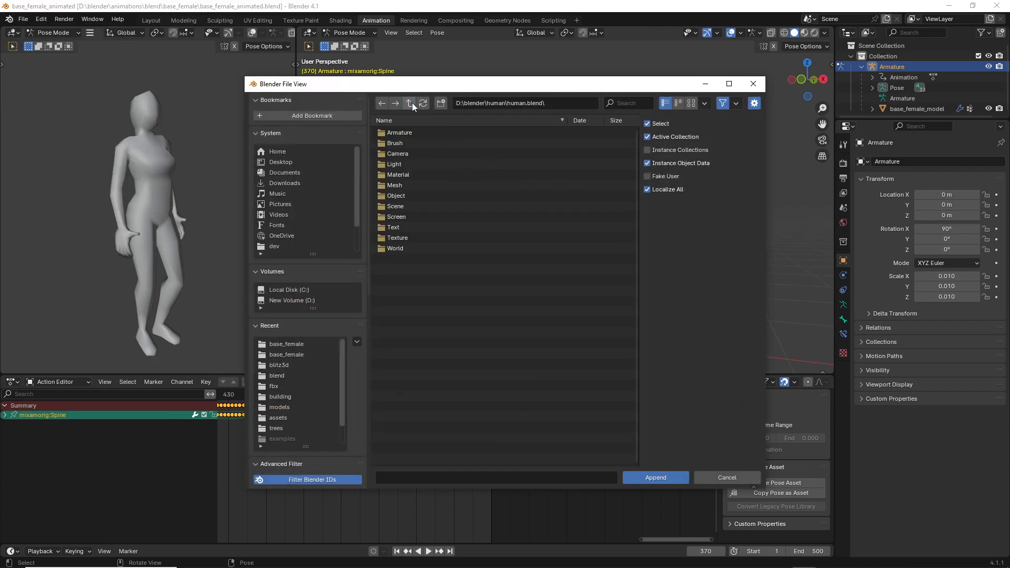
pyautogui.click(411, 103)
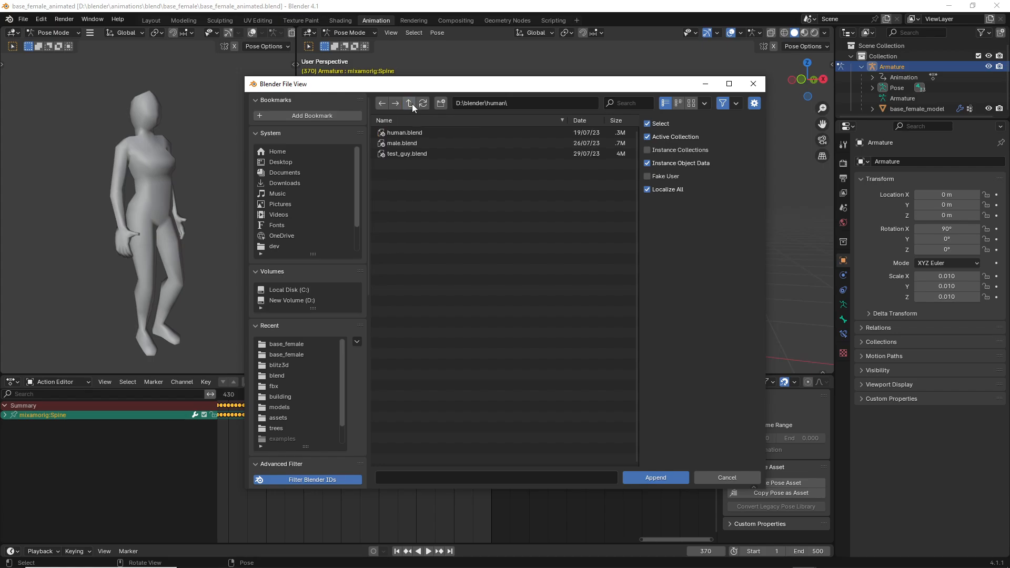
pyautogui.click(411, 103)
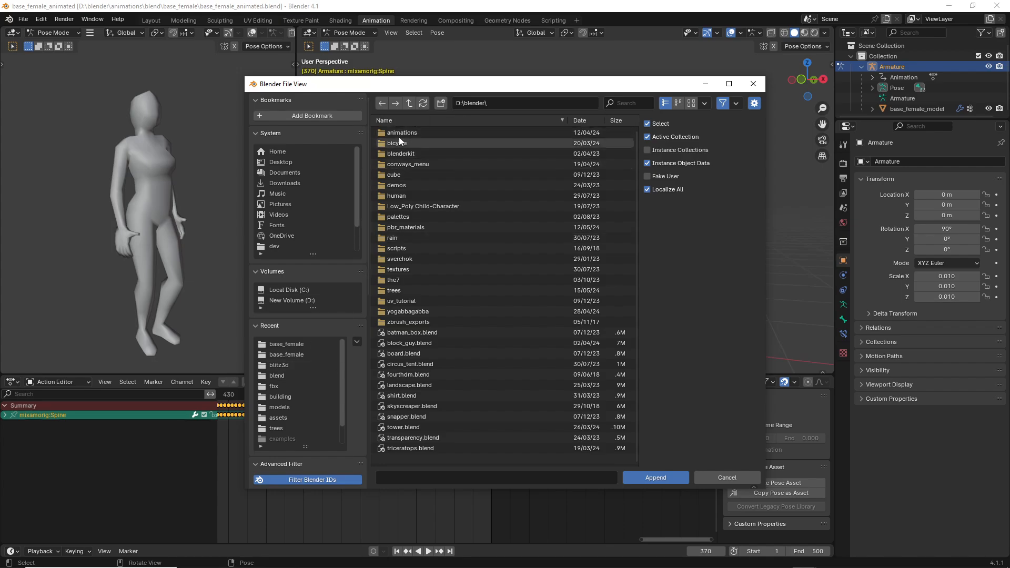
pyautogui.click(400, 133)
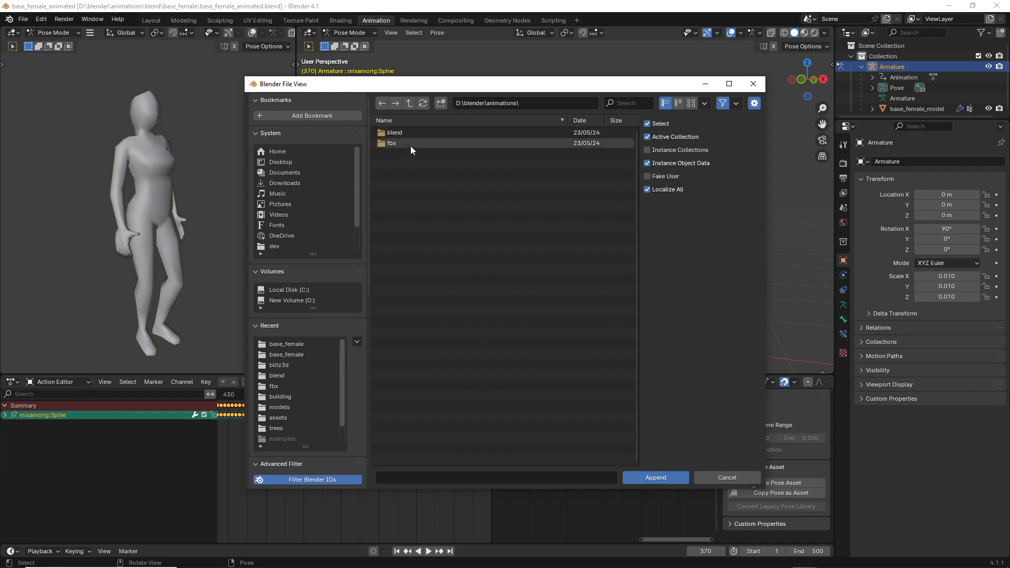
pyautogui.click(412, 134)
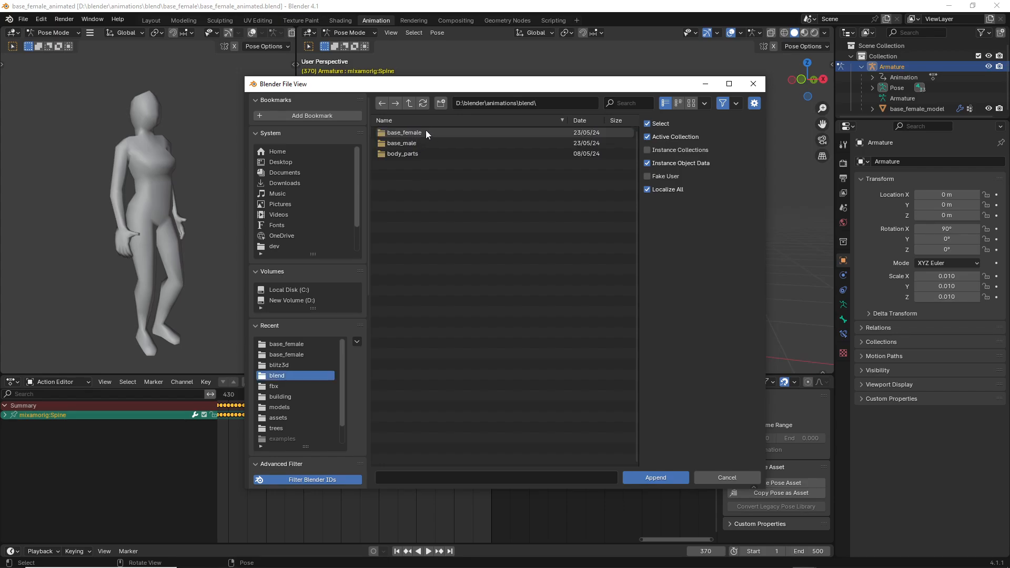
pyautogui.click(412, 133)
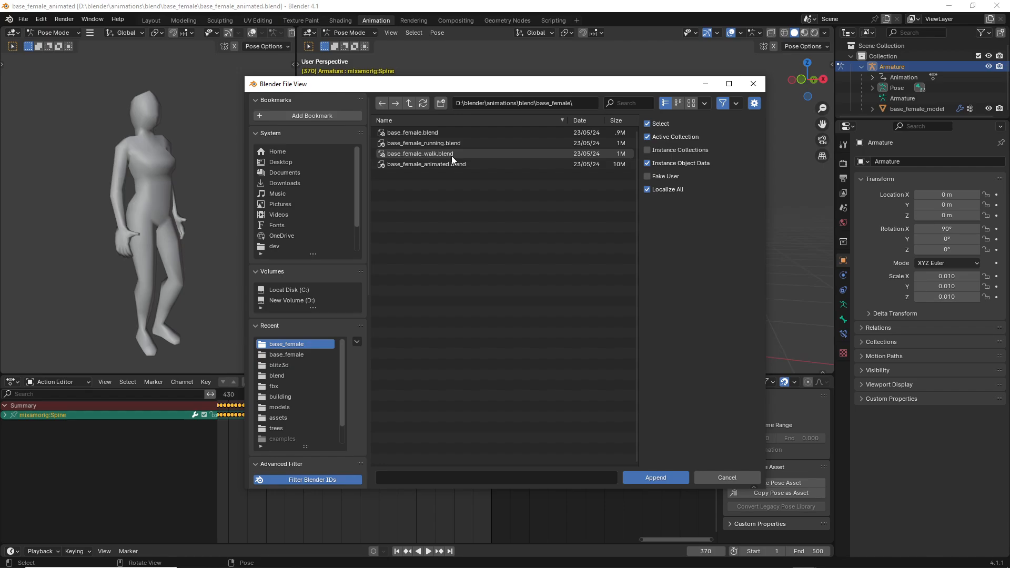
pyautogui.doubleClick(434, 153)
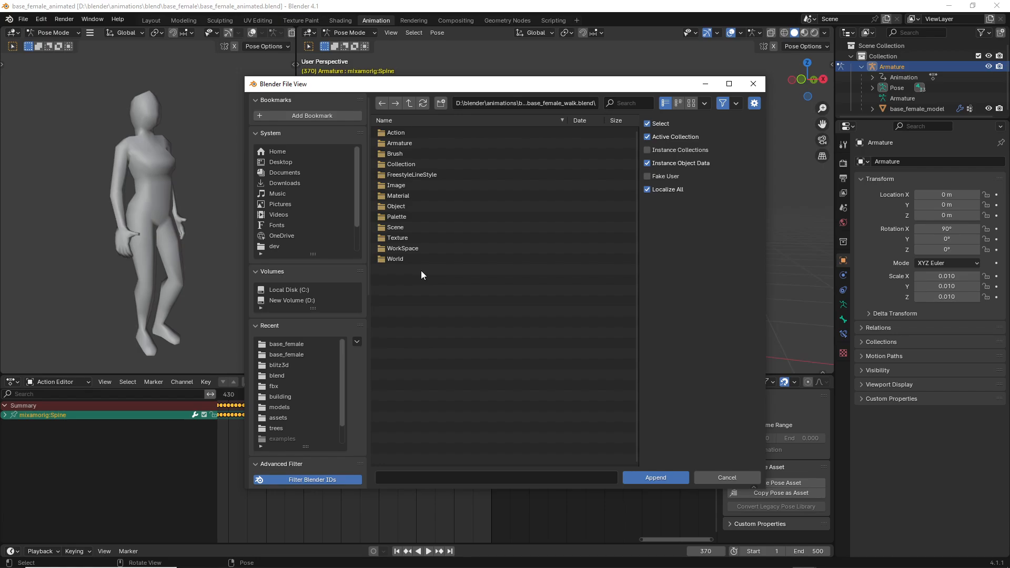
pyautogui.click(408, 132)
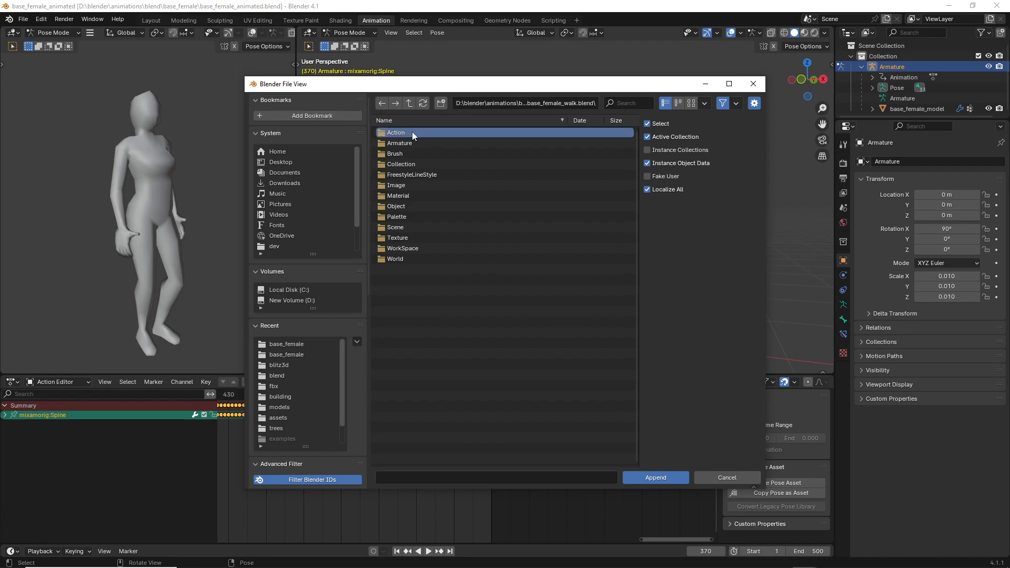
pyautogui.doubleClick(412, 133)
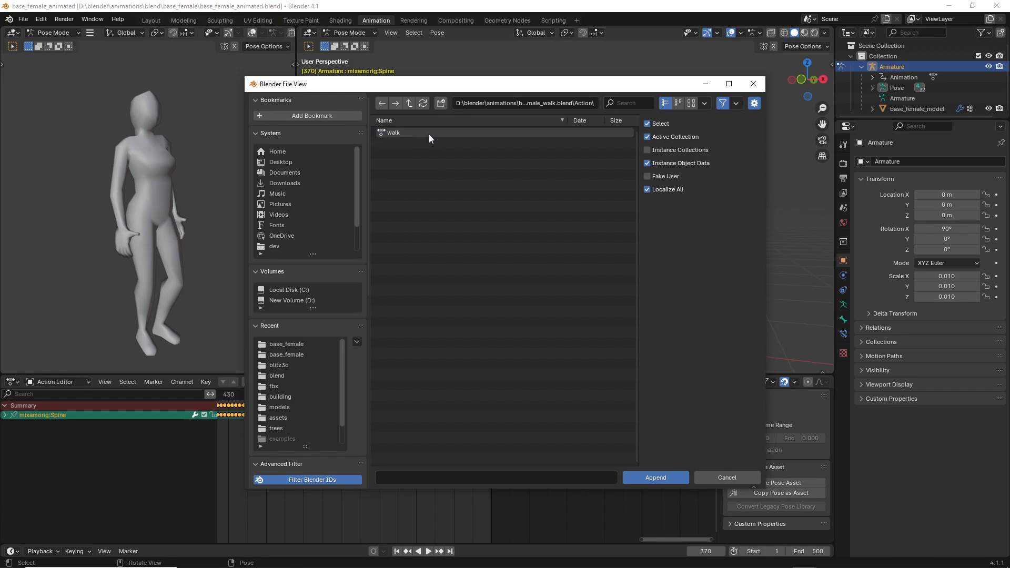
pyautogui.doubleClick(396, 132)
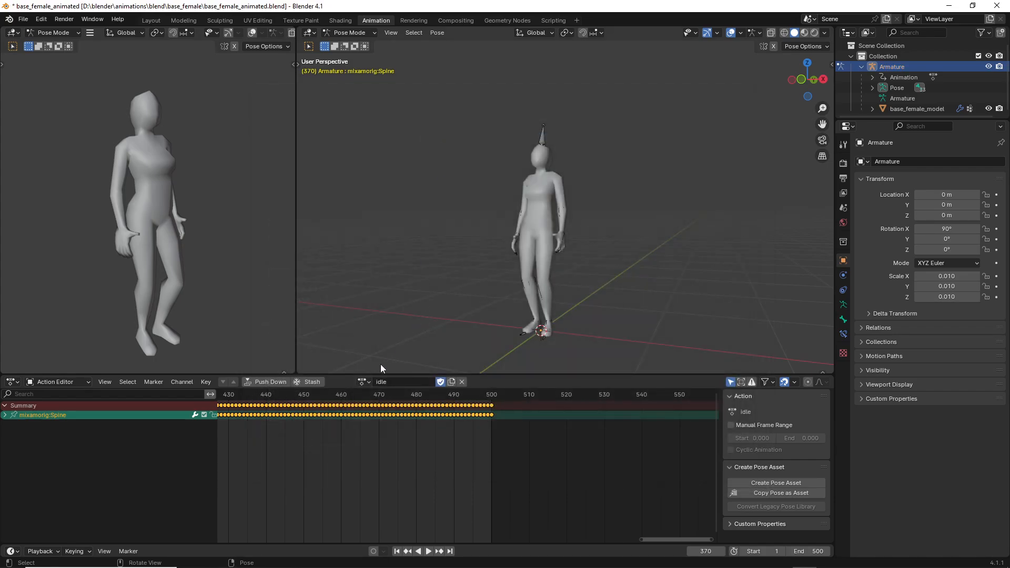
# Switch the armature between the idle and walk actions to compare the poses, leaving walk assigned
pyautogui.click(365, 383)
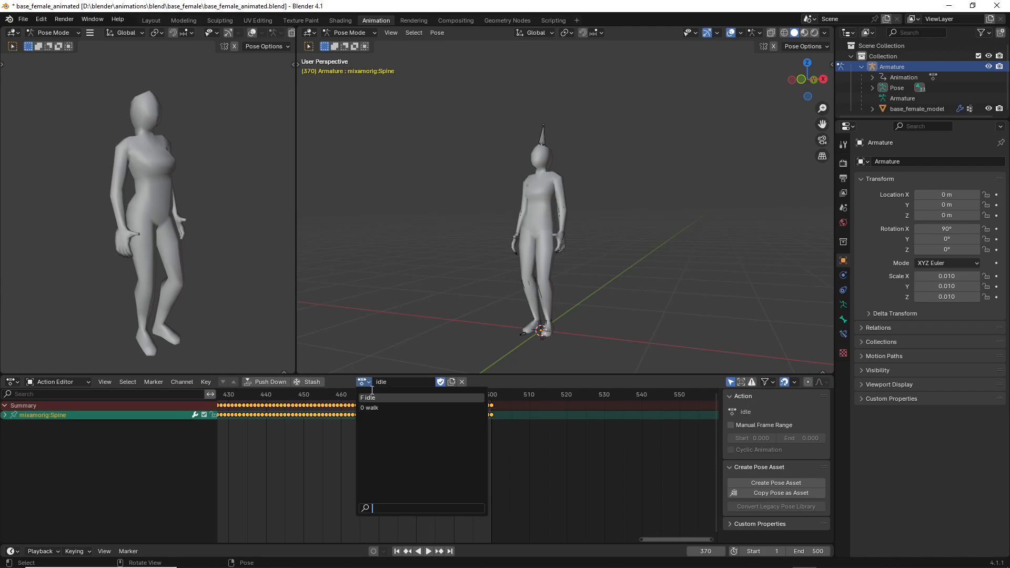
pyautogui.click(379, 407)
pyautogui.click(365, 383)
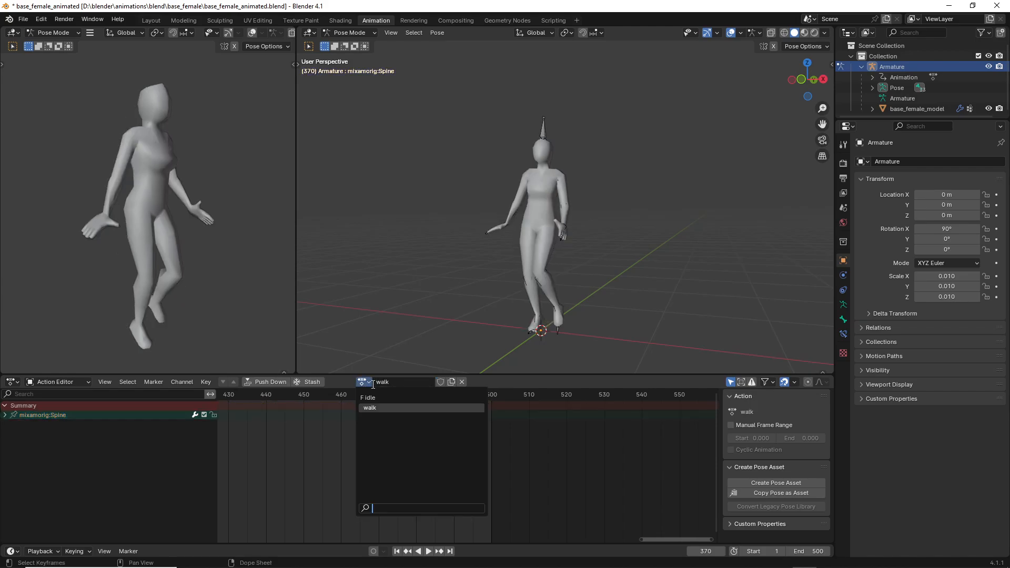
pyautogui.click(381, 399)
pyautogui.click(365, 383)
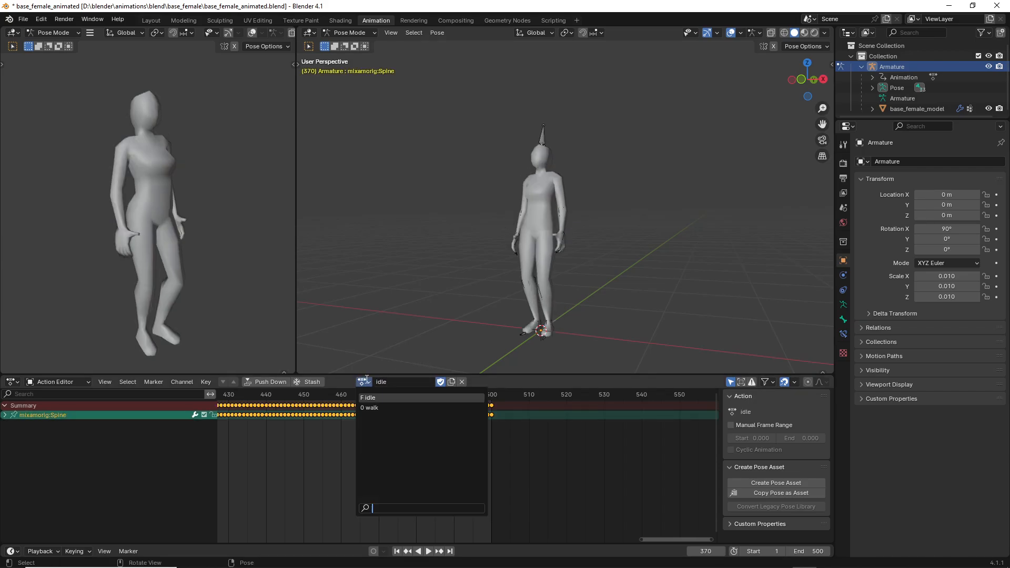
pyautogui.click(381, 408)
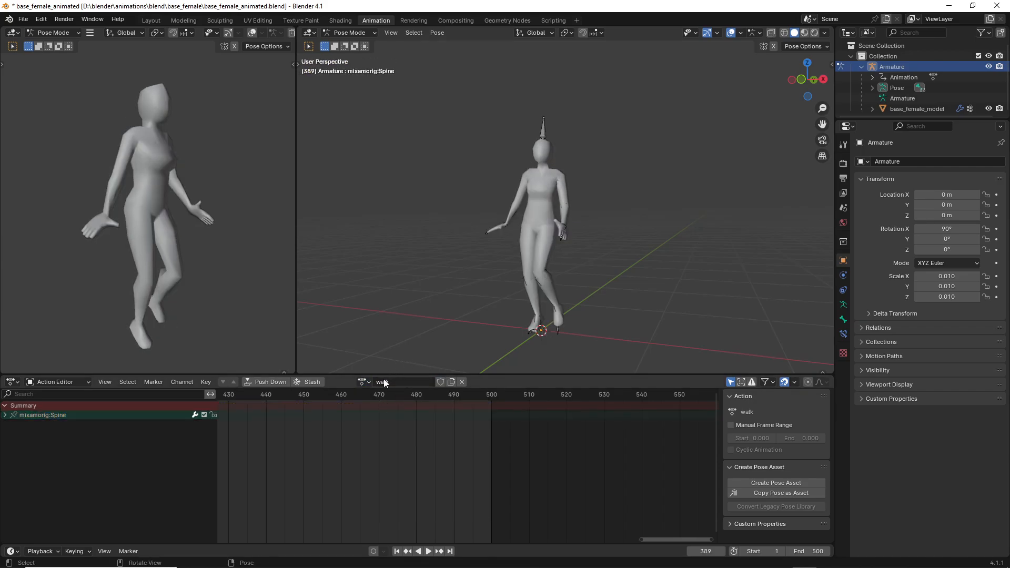
# Enable the fake user on the walk action and check its marking among the available actions
pyautogui.click(366, 382)
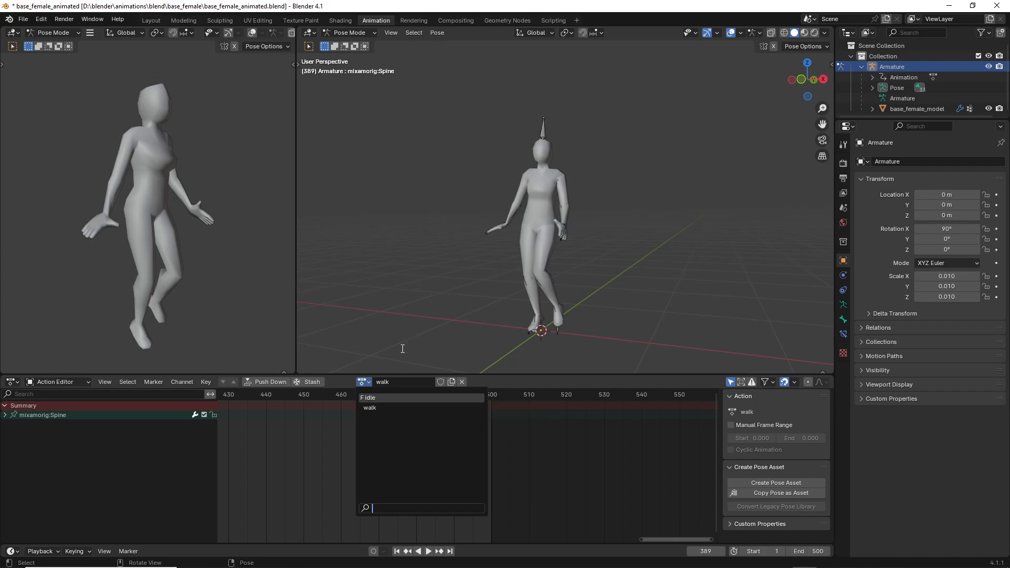
pyautogui.click(381, 404)
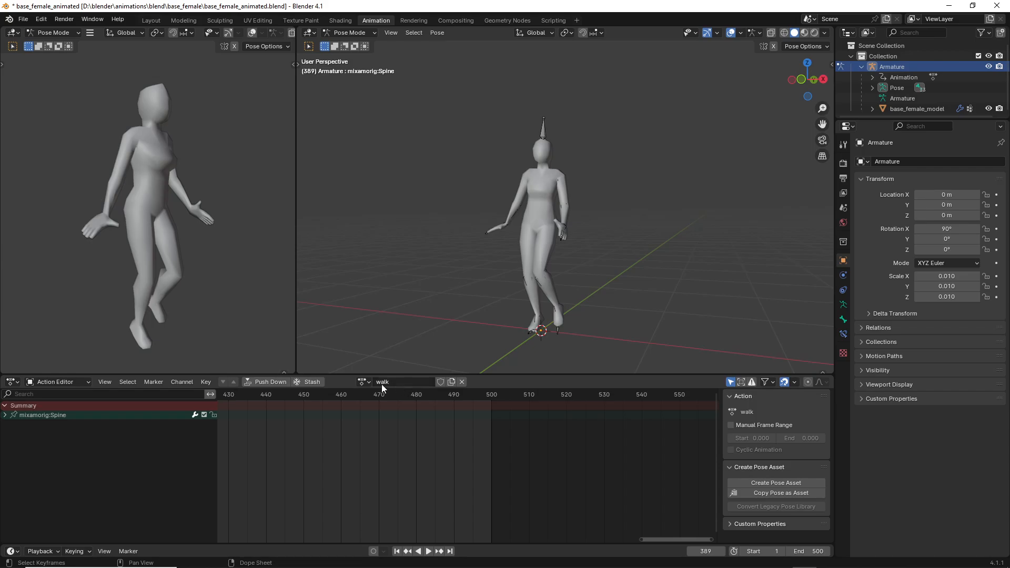
pyautogui.click(442, 383)
pyautogui.click(365, 382)
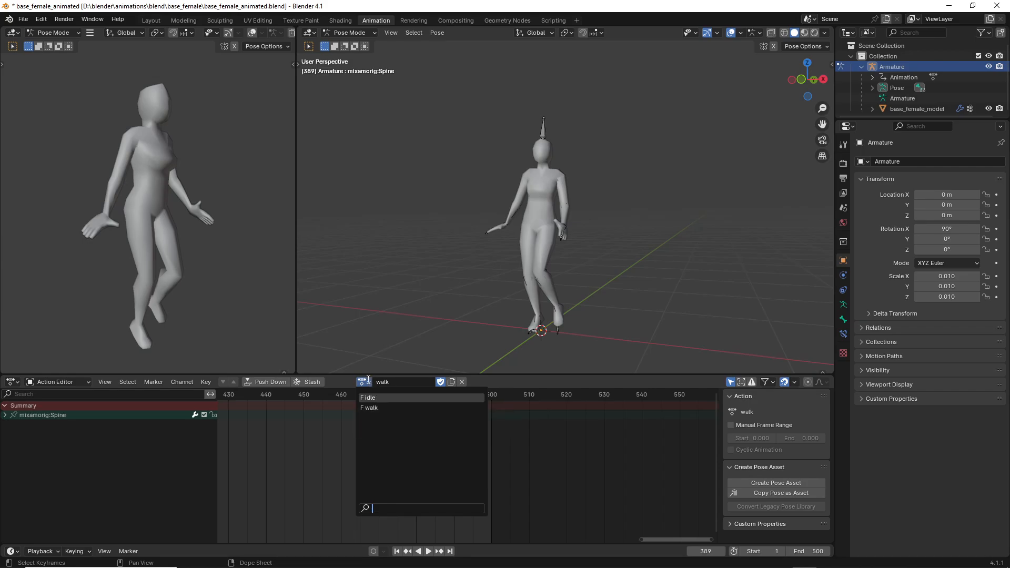
pyautogui.click(370, 380)
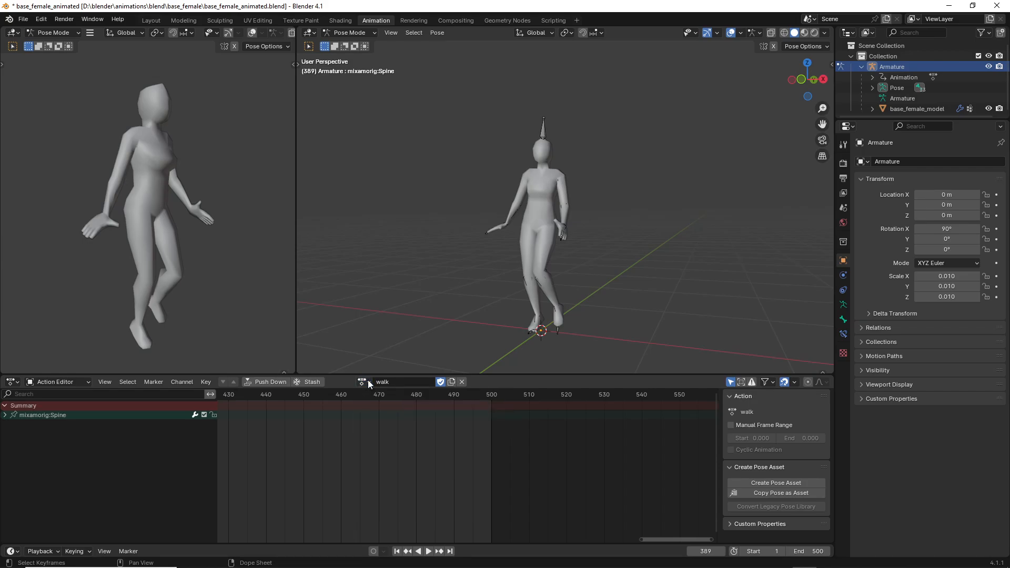
# Append the running action from base_female_running.blend in the base_female folder
pyautogui.click(23, 19)
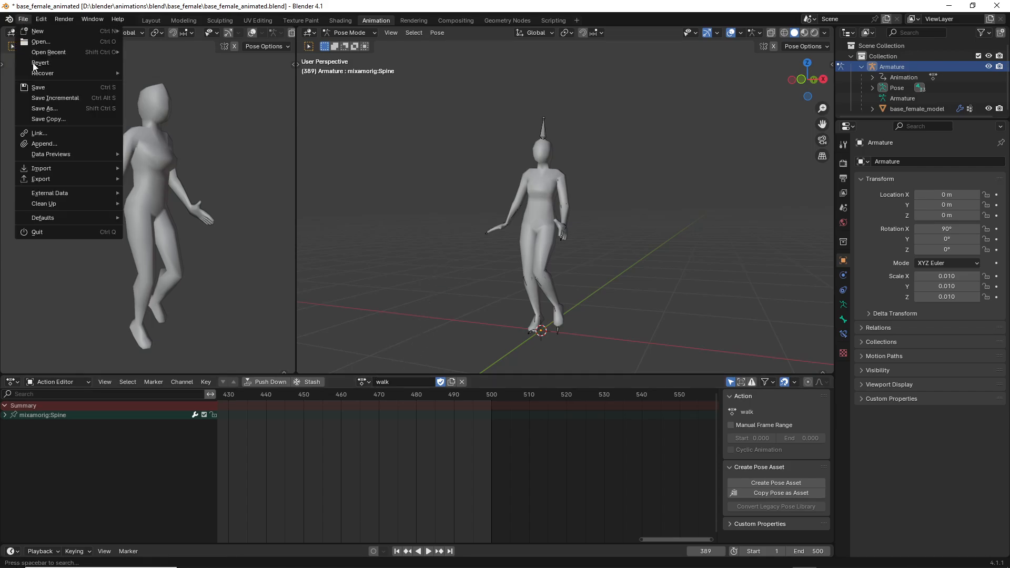
pyautogui.click(47, 143)
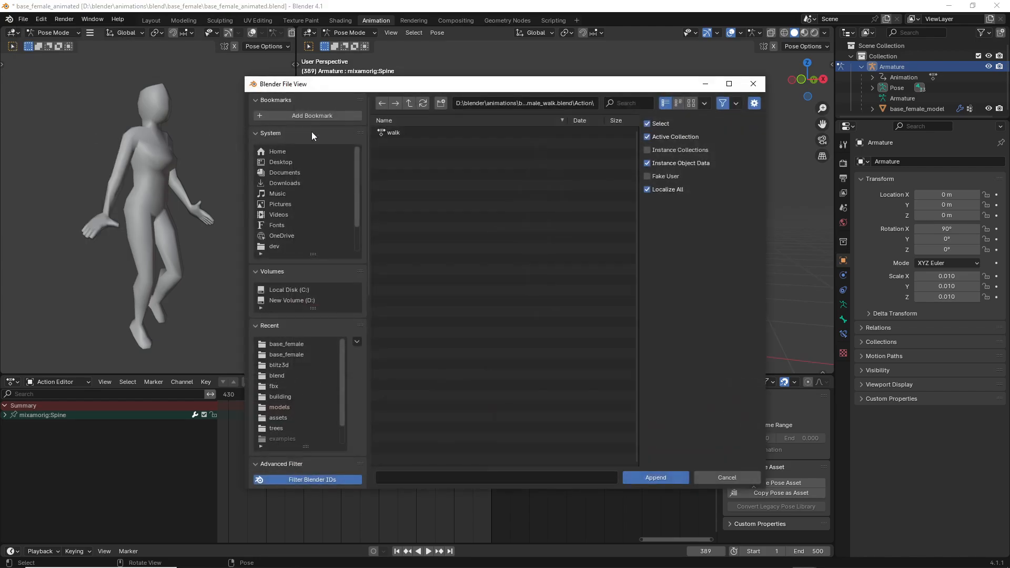
pyautogui.click(409, 104)
pyautogui.click(409, 104)
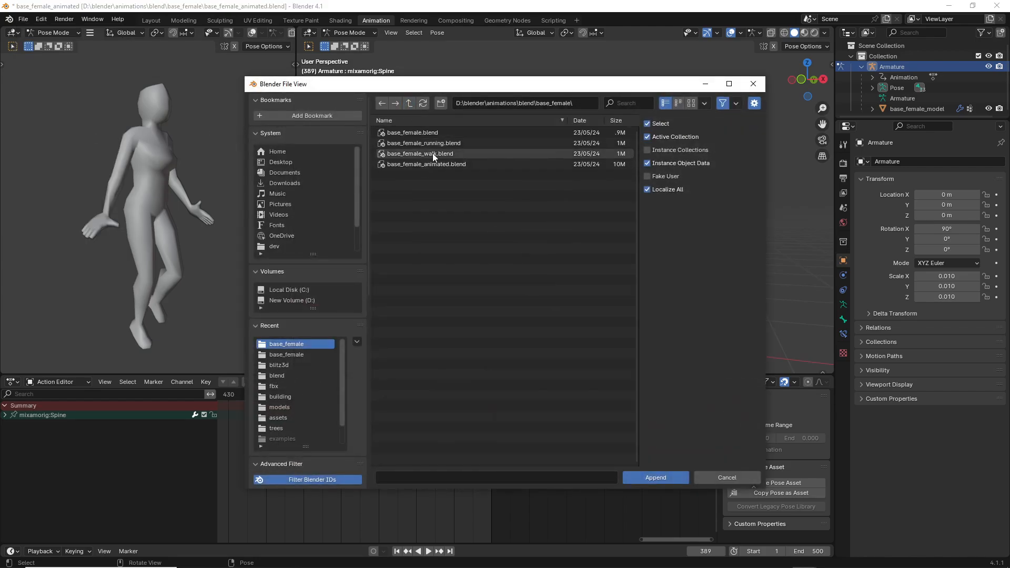
pyautogui.doubleClick(442, 142)
pyautogui.click(411, 131)
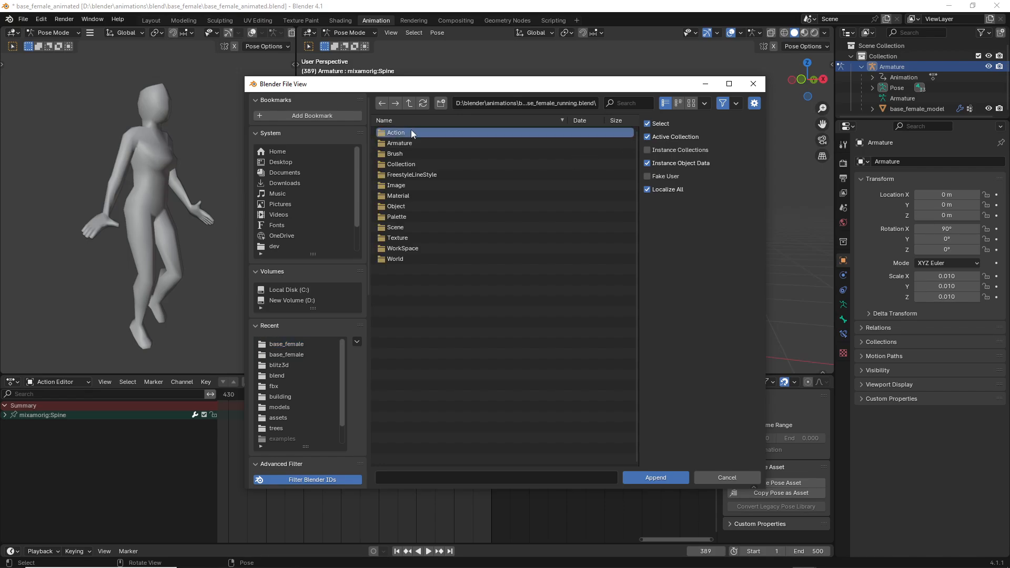
pyautogui.doubleClick(411, 132)
pyautogui.doubleClick(402, 133)
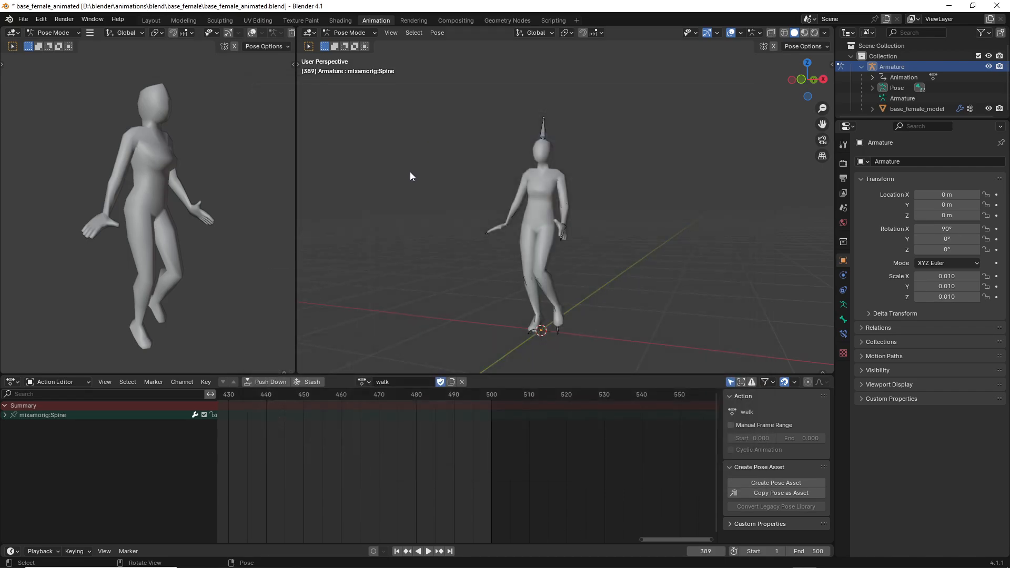
# Assign the running action to the armature, enable its fake user and check the available actions
pyautogui.click(362, 381)
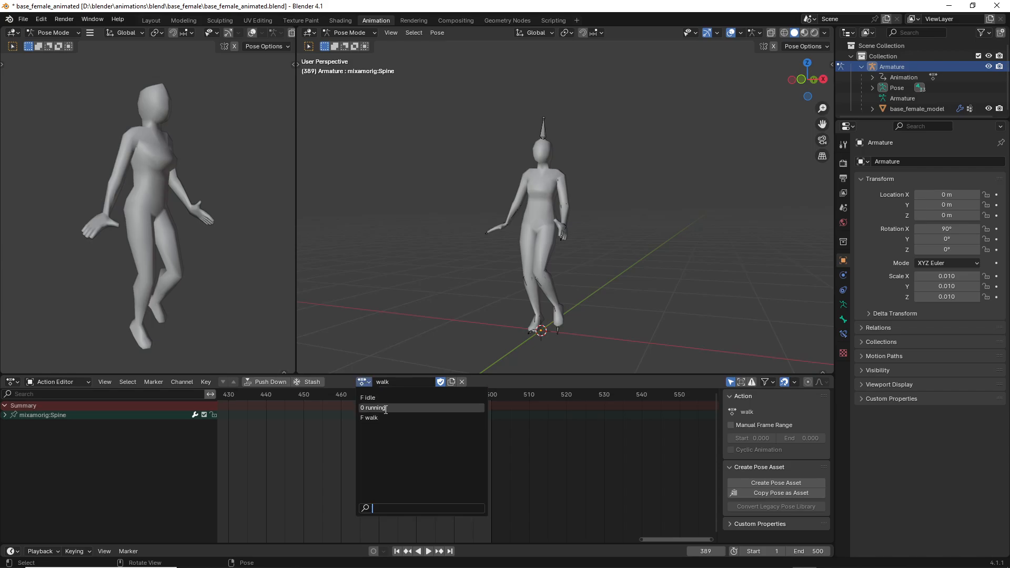
pyautogui.click(384, 408)
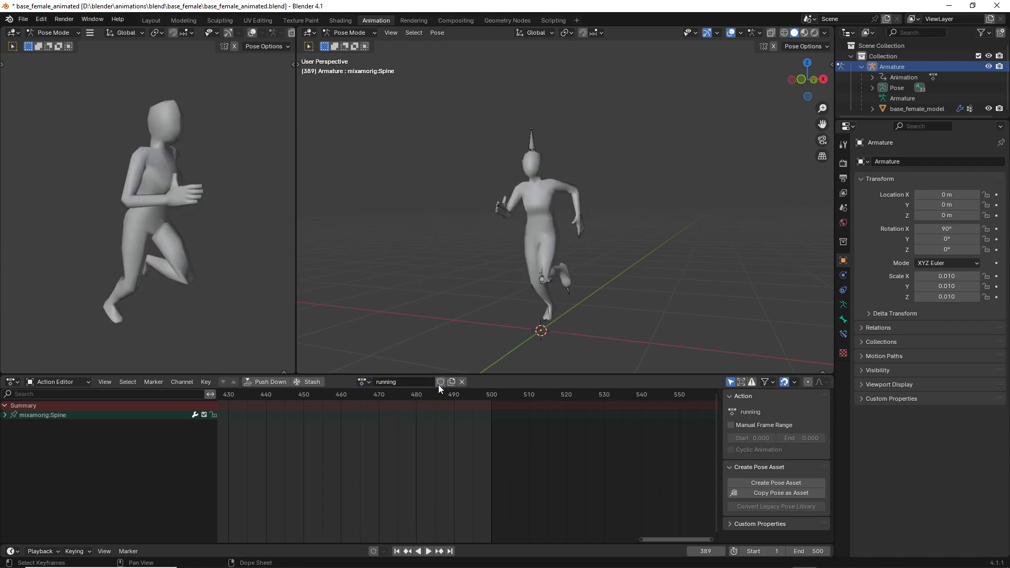
pyautogui.click(364, 382)
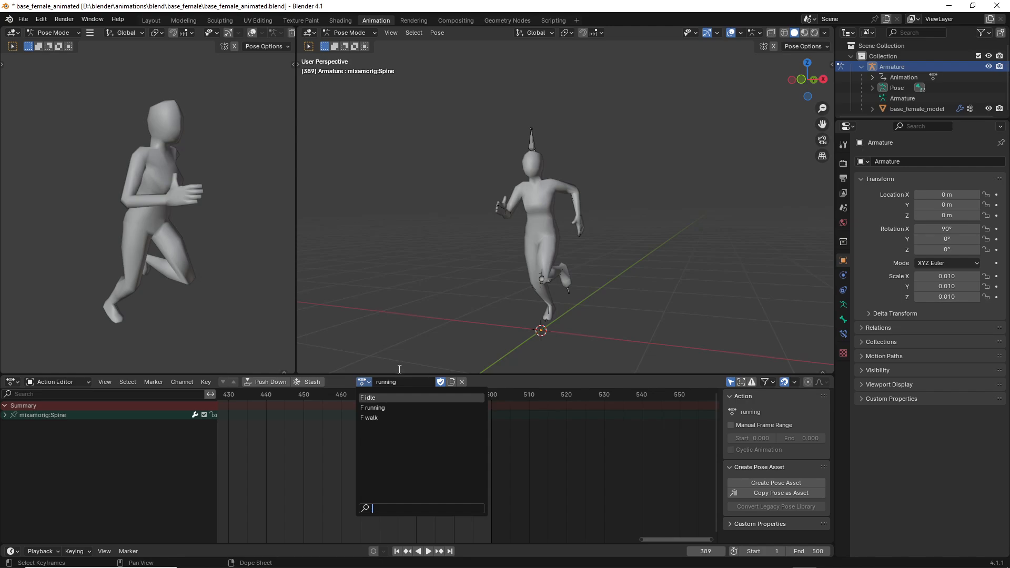
# Save base_female_animated.blend with the idle, walk and running actions included
pyautogui.click(404, 359)
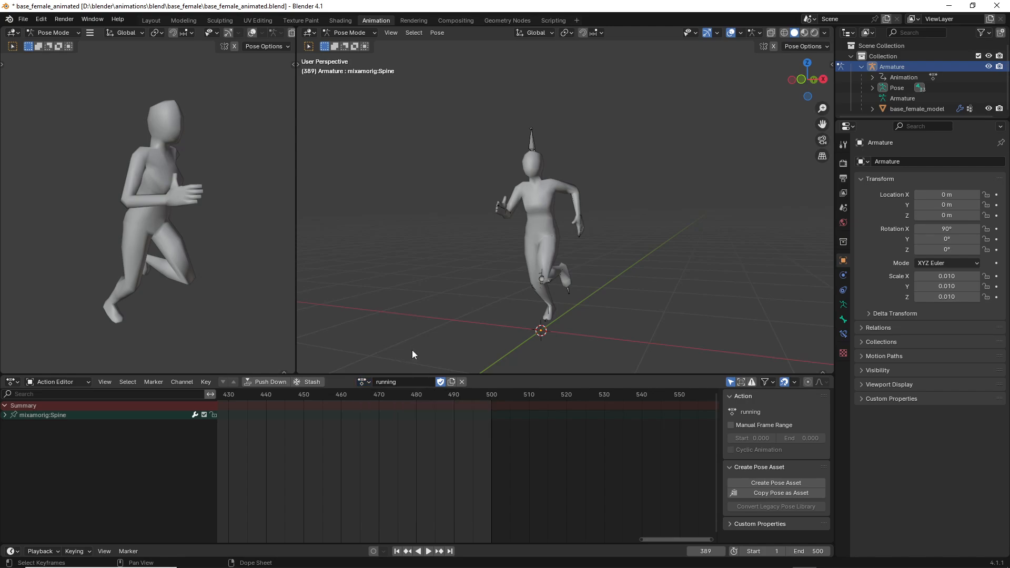
pyautogui.scroll(4, 465, 300)
pyautogui.scroll(-4, 465, 300)
pyautogui.moveTo(595, 293); pyautogui.dragTo(658, 208, button='middle')
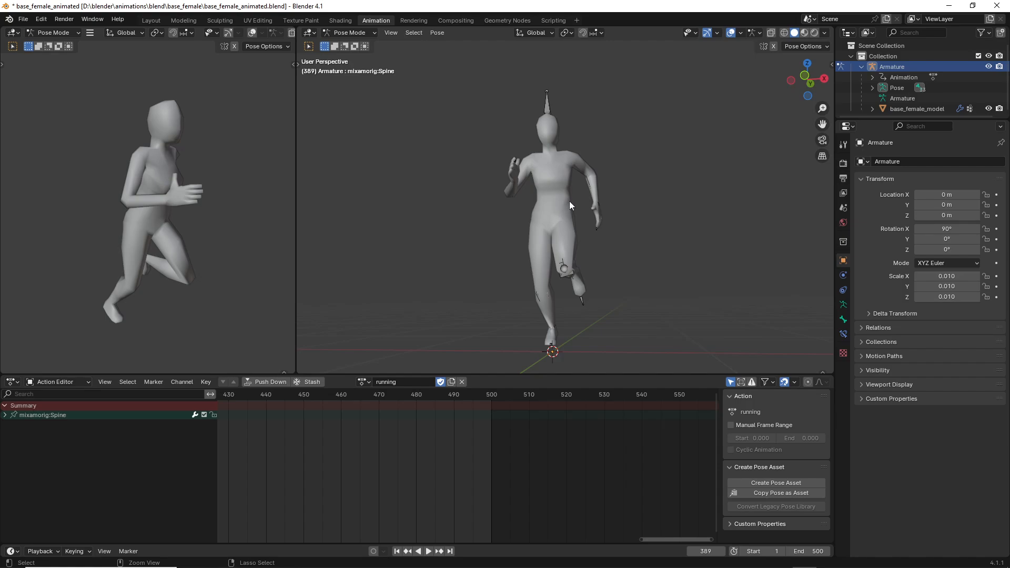
pyautogui.hotkey('ctrl', 's')
pyautogui.moveTo(576, 204); pyautogui.dragTo(621, 222, button='middle')
pyautogui.scroll(2, 625, 207)
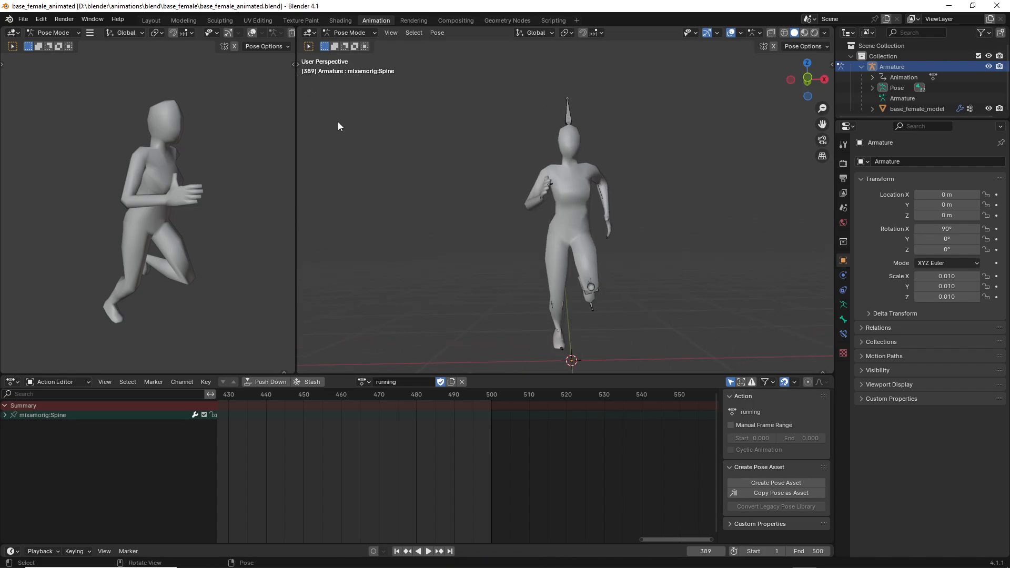
pyautogui.moveTo(367, 140); pyautogui.dragTo(406, 156, button='middle')
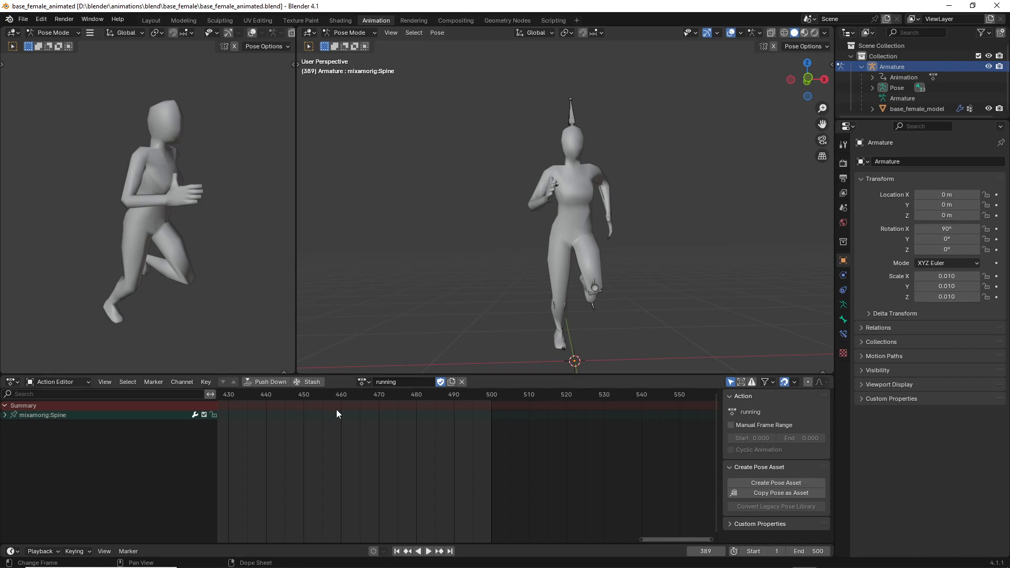
pyautogui.click(362, 381)
pyautogui.moveTo(459, 260); pyautogui.dragTo(432, 257, button='middle')
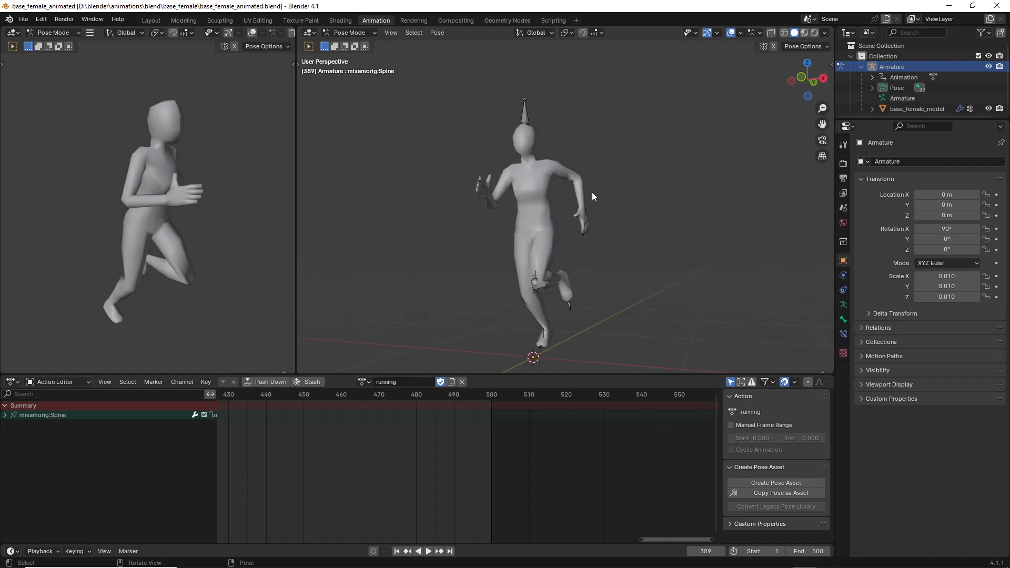
pyautogui.moveTo(592, 191); pyautogui.dragTo(664, 253, button='middle')
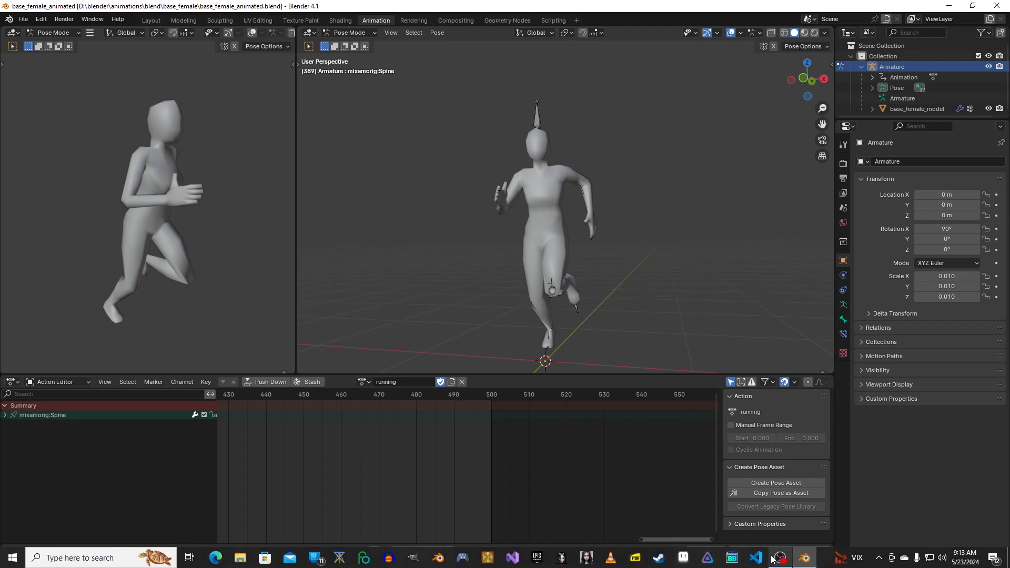
pyautogui.moveTo(783, 559)
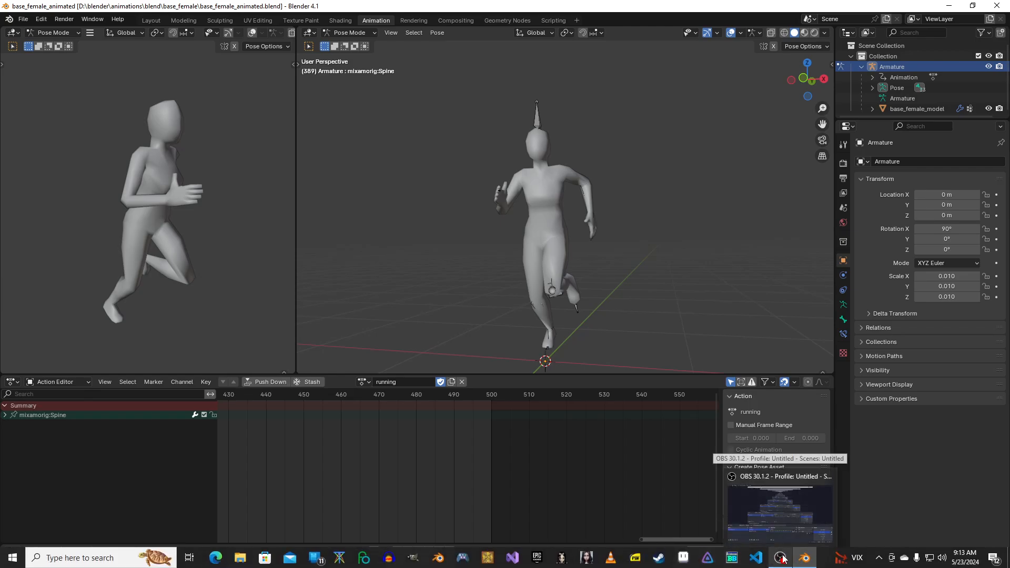